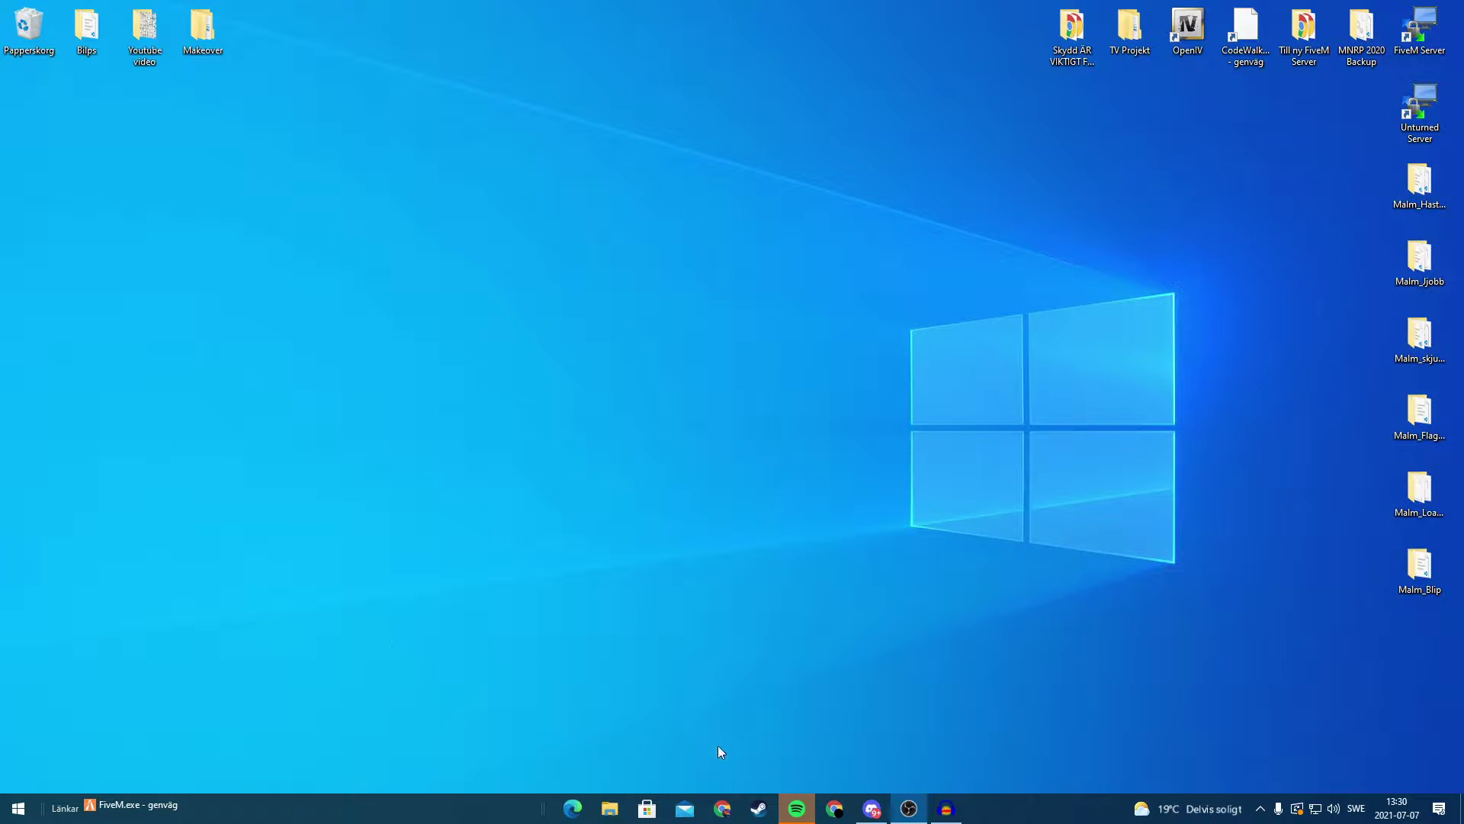
Launch FiveM and minimise the browser window with the game server's control page.
{"action": "left_click", "coordinate": [116, 818]}
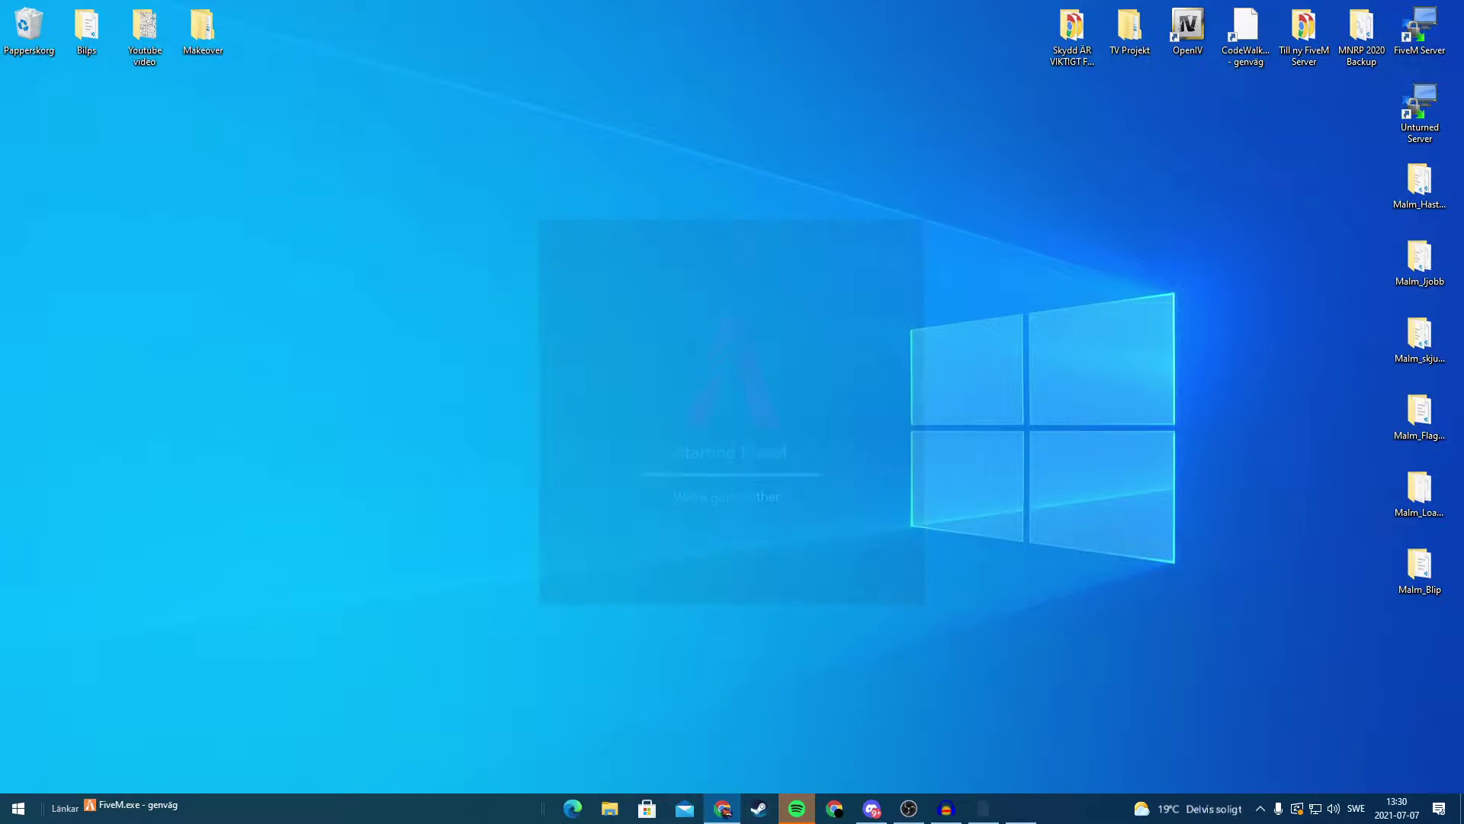
{"action": "left_click_drag", "start_coordinate": [0, 183], "coordinate": [736, 38]}
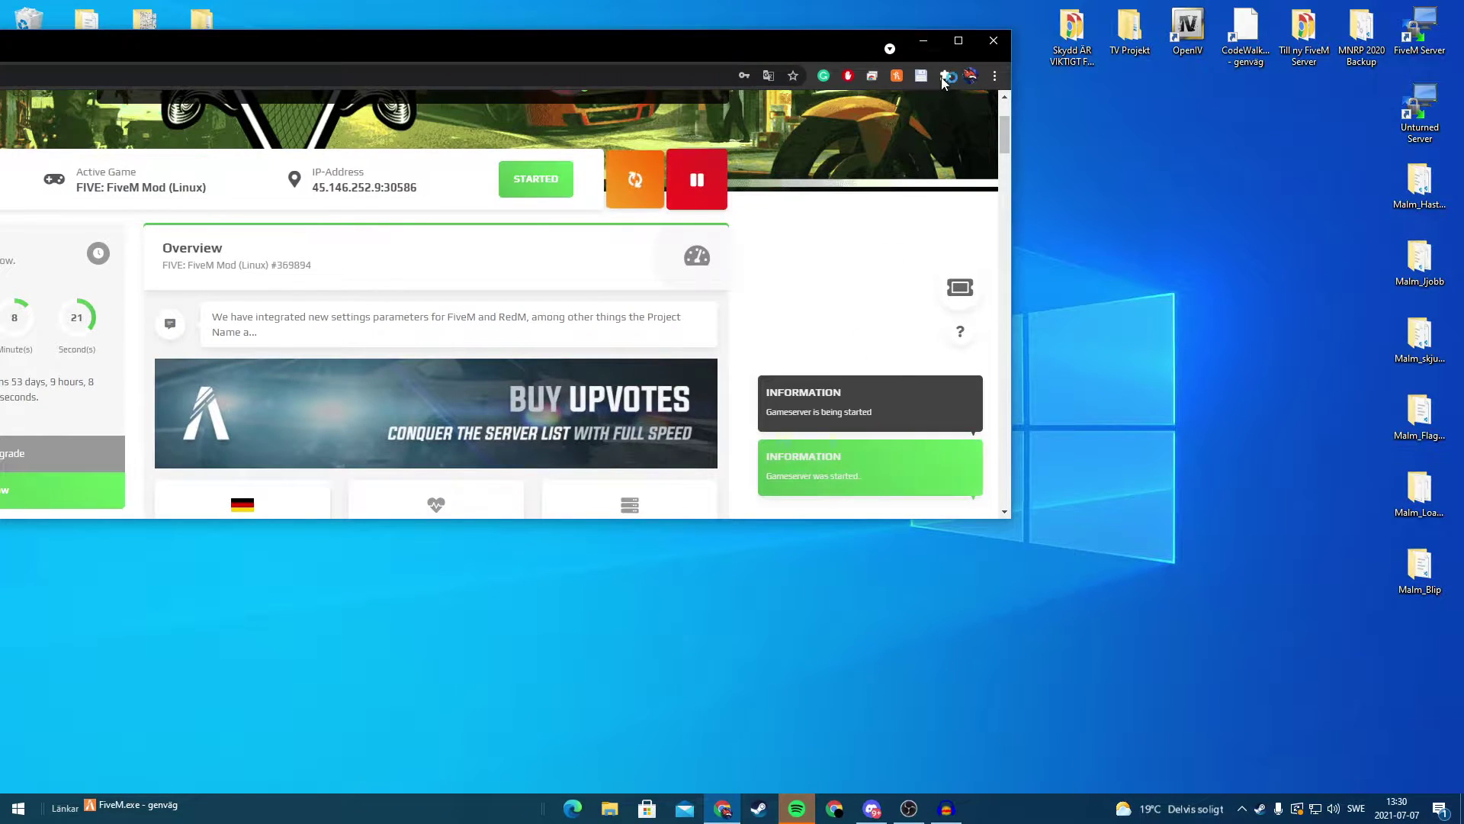
{"action": "left_click", "coordinate": [924, 42]}
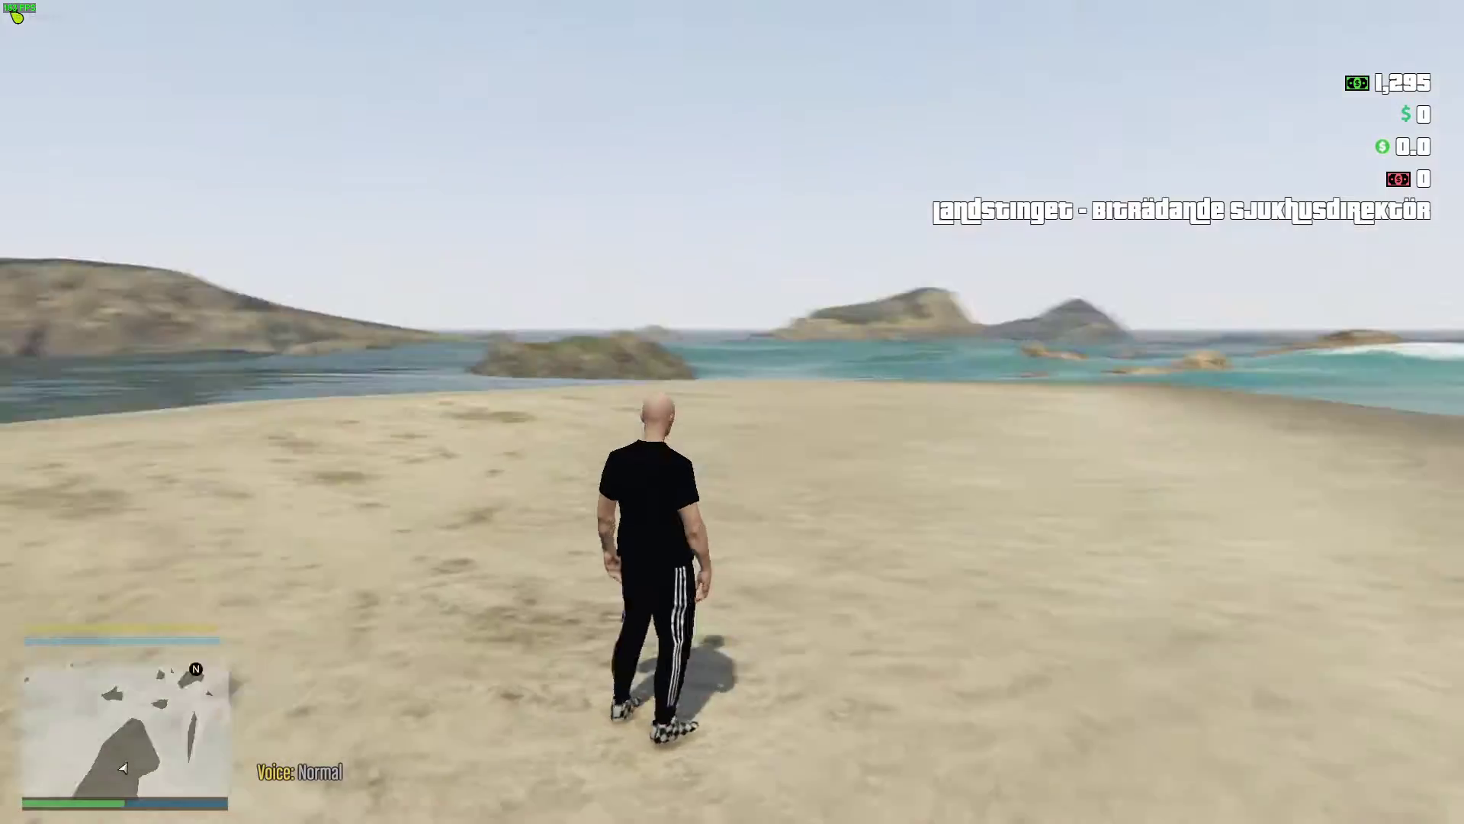
Set a map waypoint on the clothing shop in Textile City and teleport there with /tpm.
{"action": "key", "text": "p"}
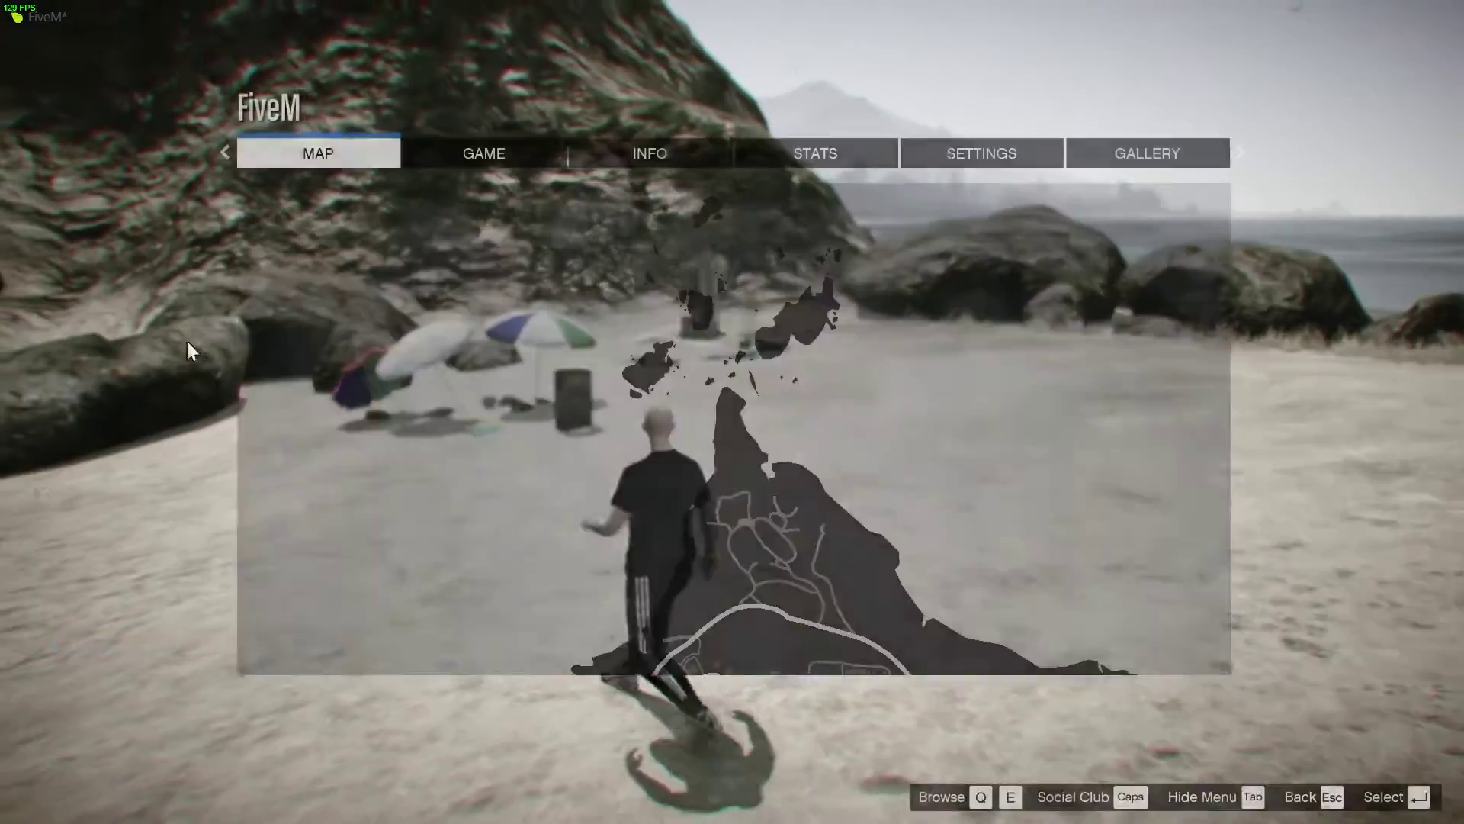
{"action": "scroll", "coordinate": [771, 496], "scroll_direction": "down", "scroll_amount": 2}
{"action": "left_click_drag", "start_coordinate": [832, 656], "coordinate": [794, 340]}
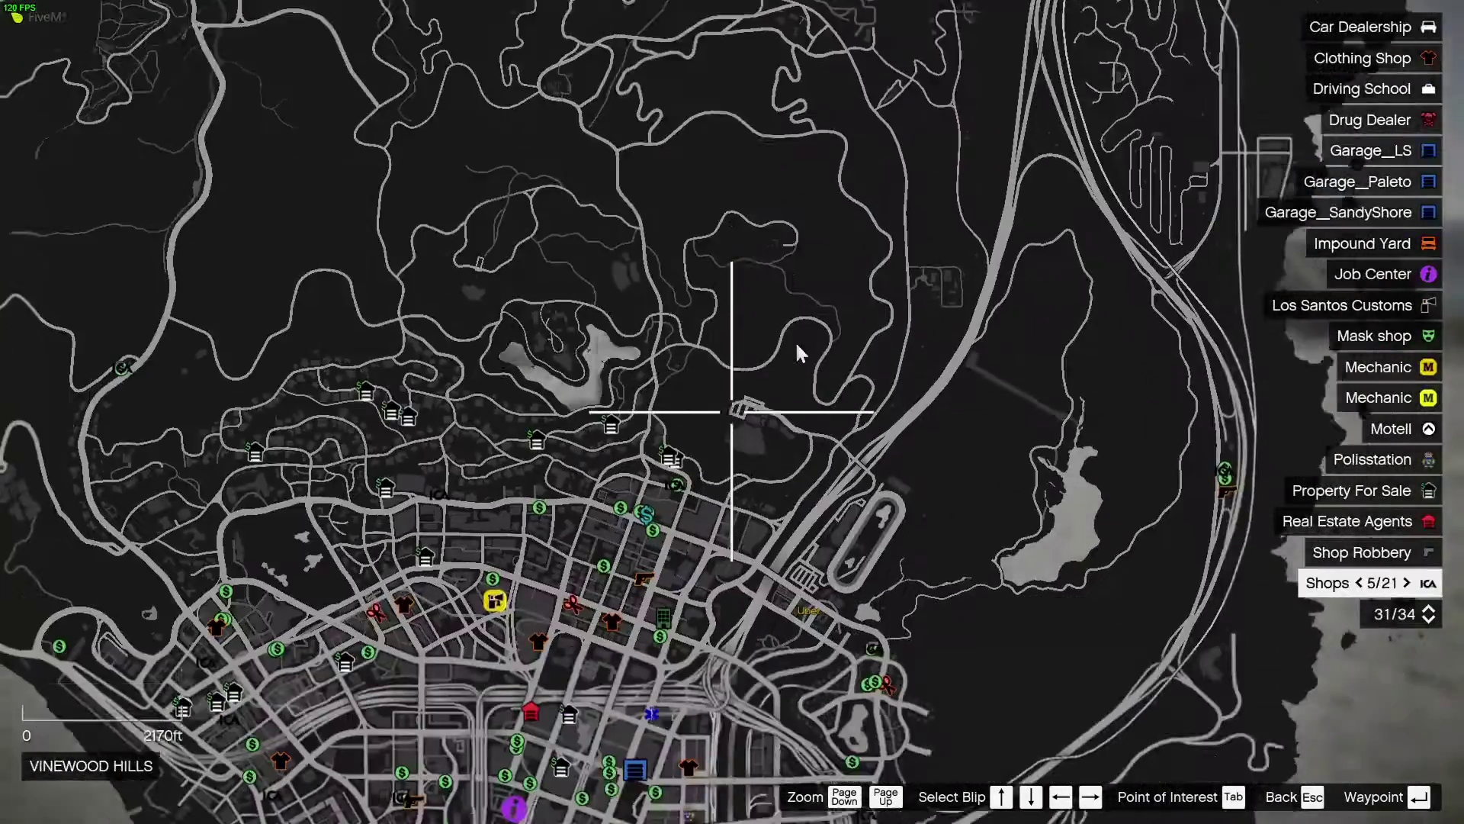
{"action": "left_click_drag", "start_coordinate": [745, 645], "coordinate": [758, 478]}
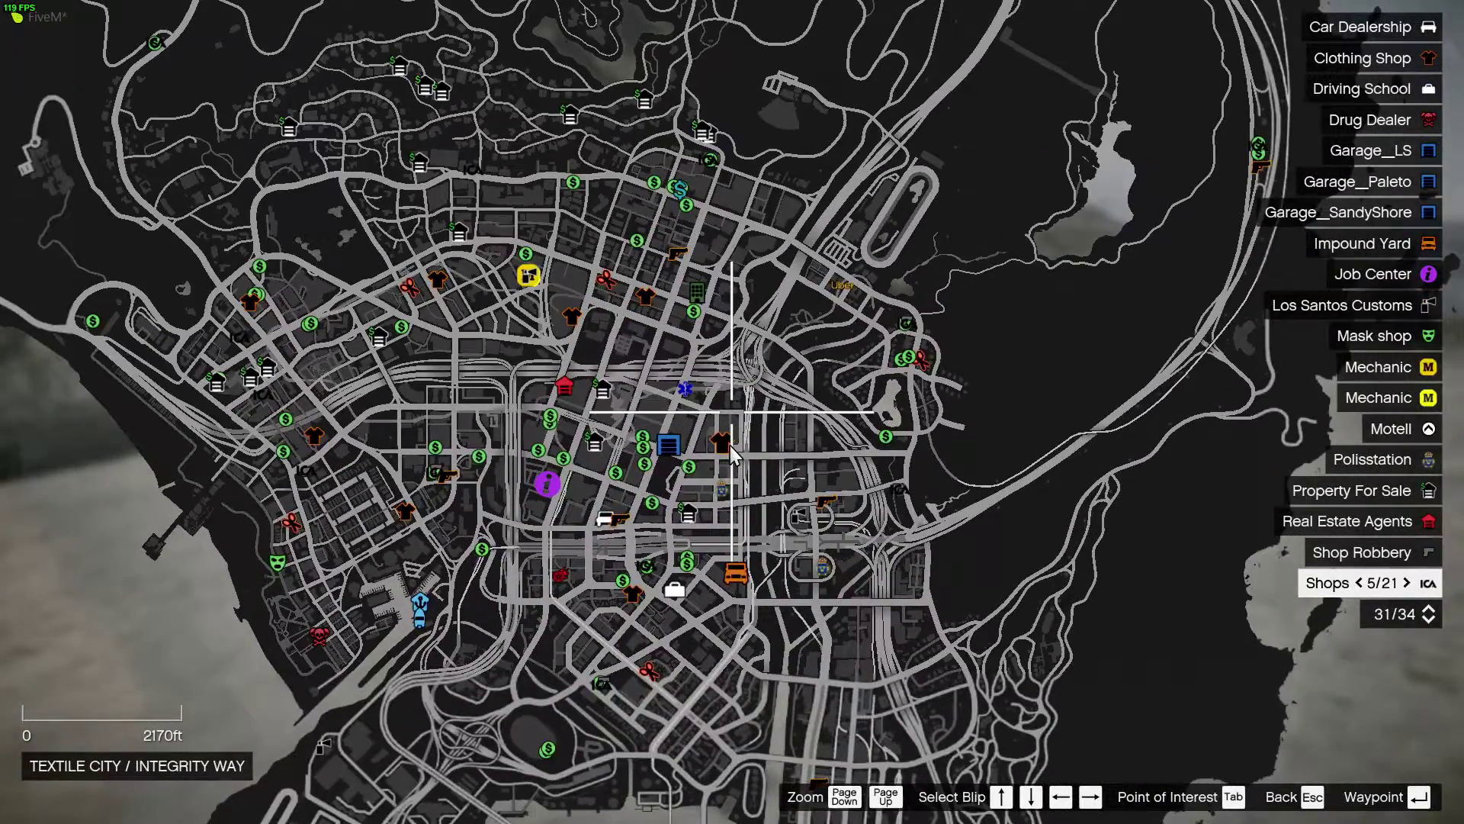
{"action": "left_click", "coordinate": [732, 455]}
{"action": "key", "text": "Escape"}
{"action": "type", "text": "t/tpm"}
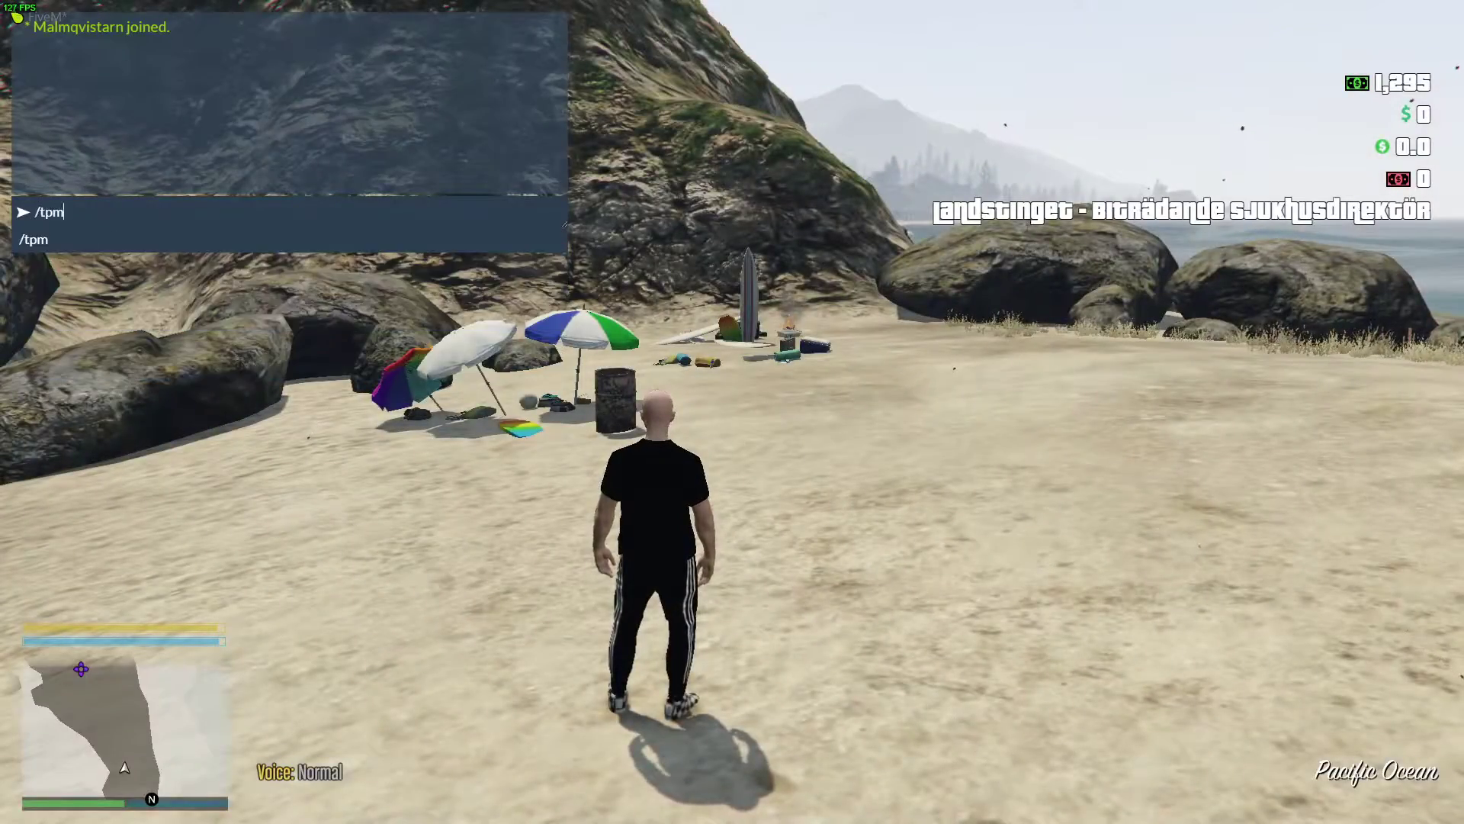
{"action": "key", "text": "Return"}
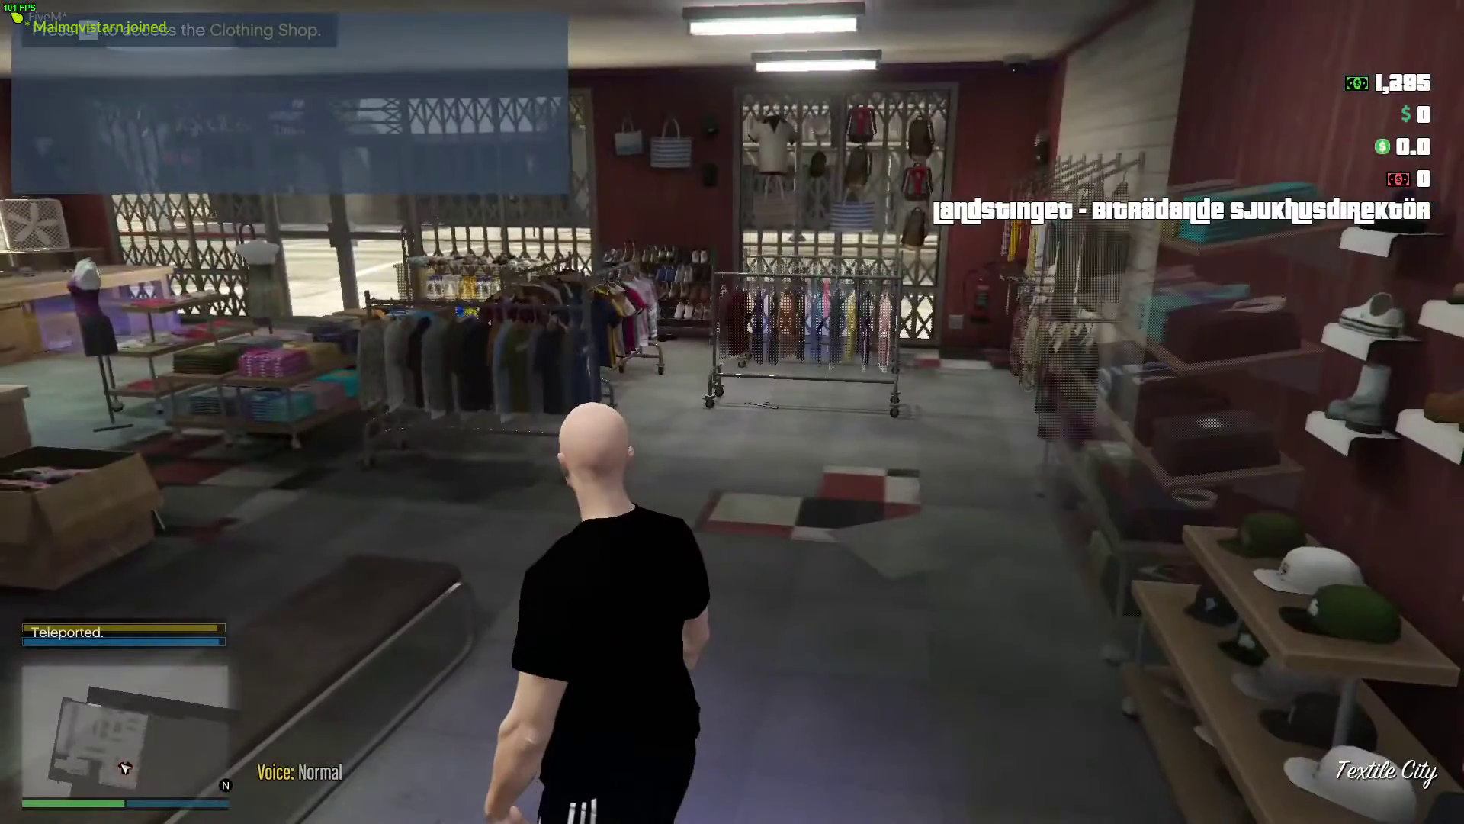
Walk the character onto the clothing shop marker and open the shop's skin menu.
{"action": "key", "text": "w"}
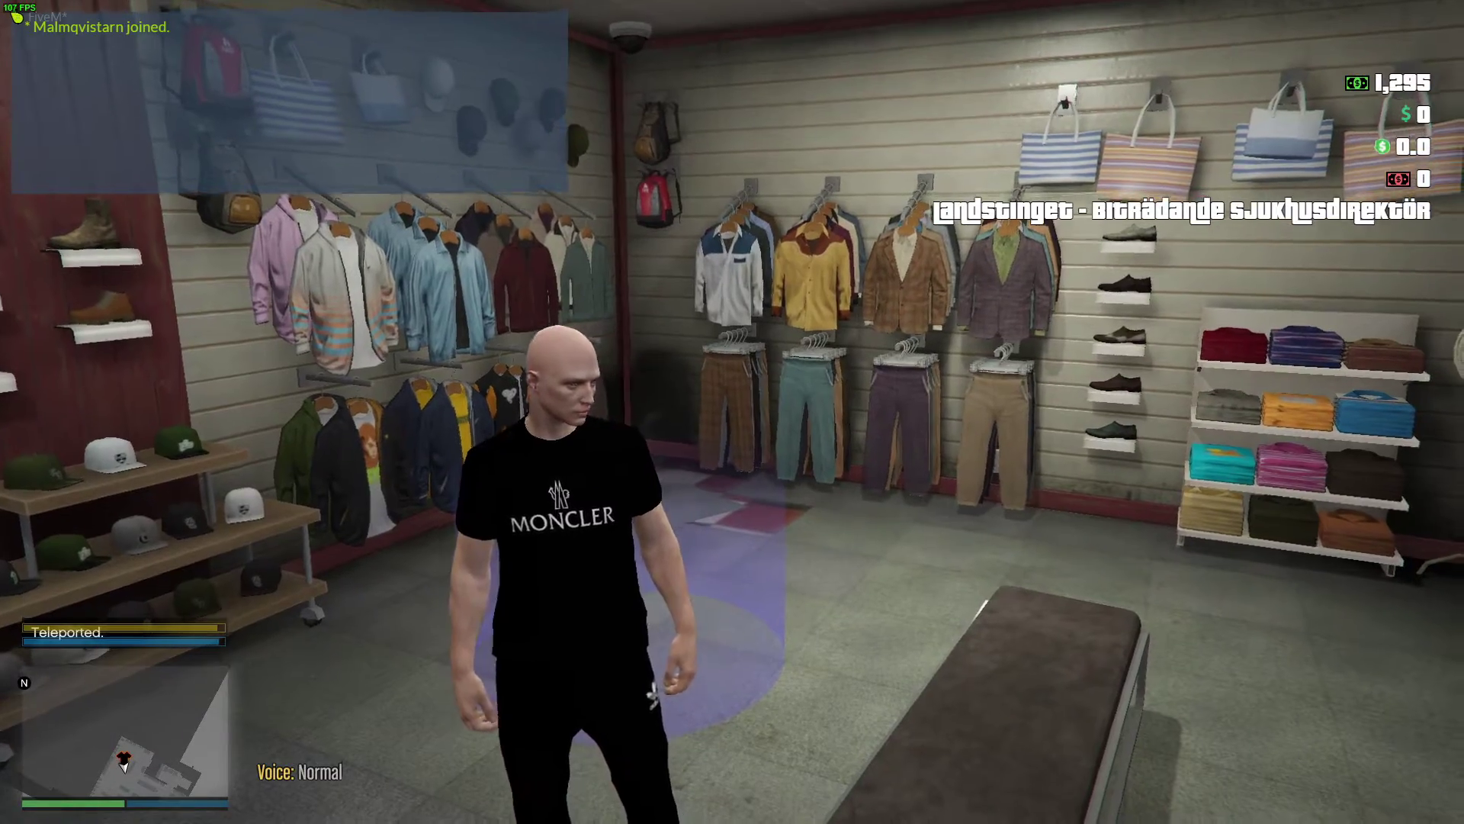
{"action": "key", "text": "a"}
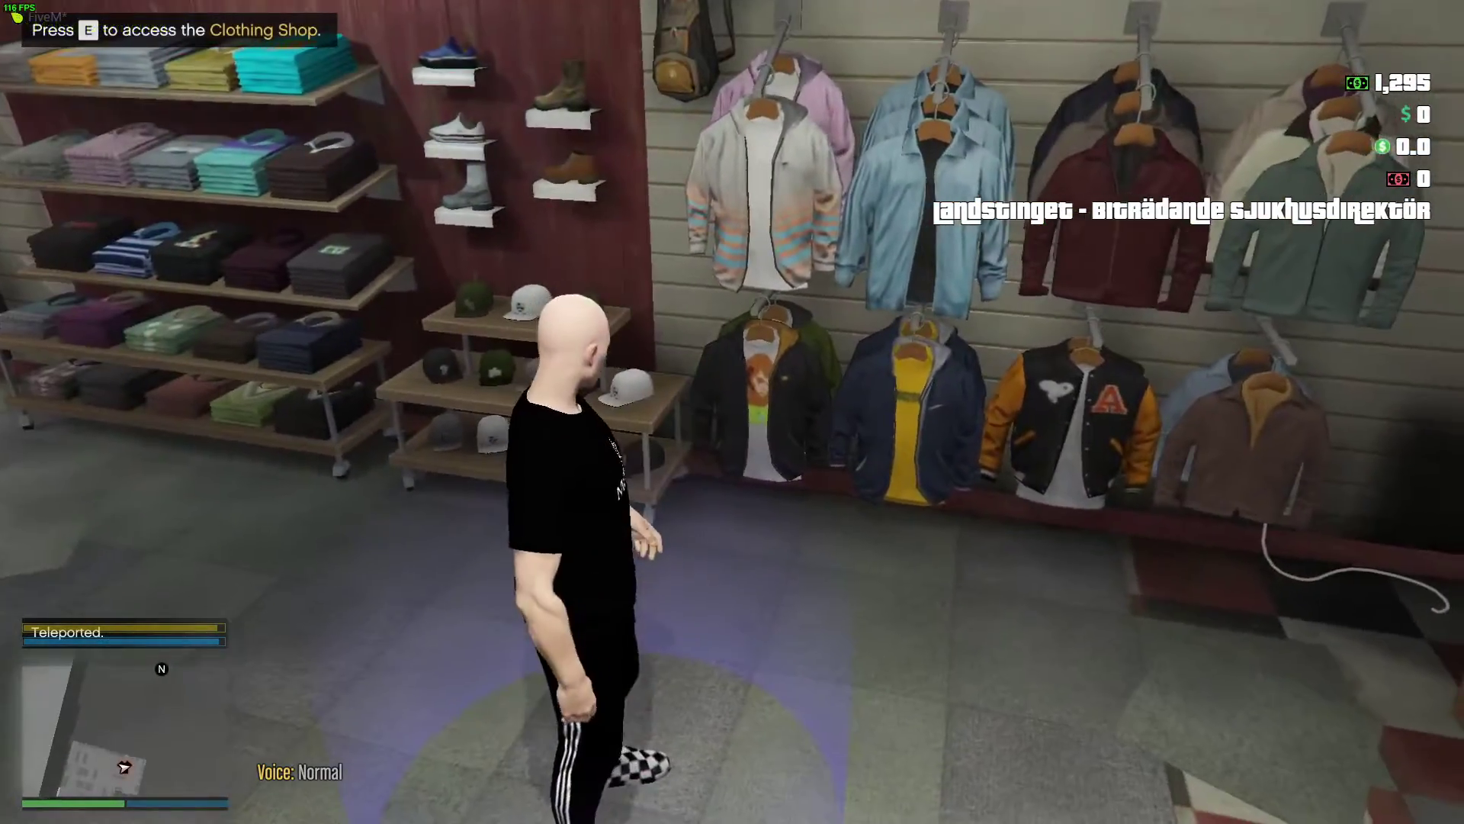
{"action": "key", "text": "e"}
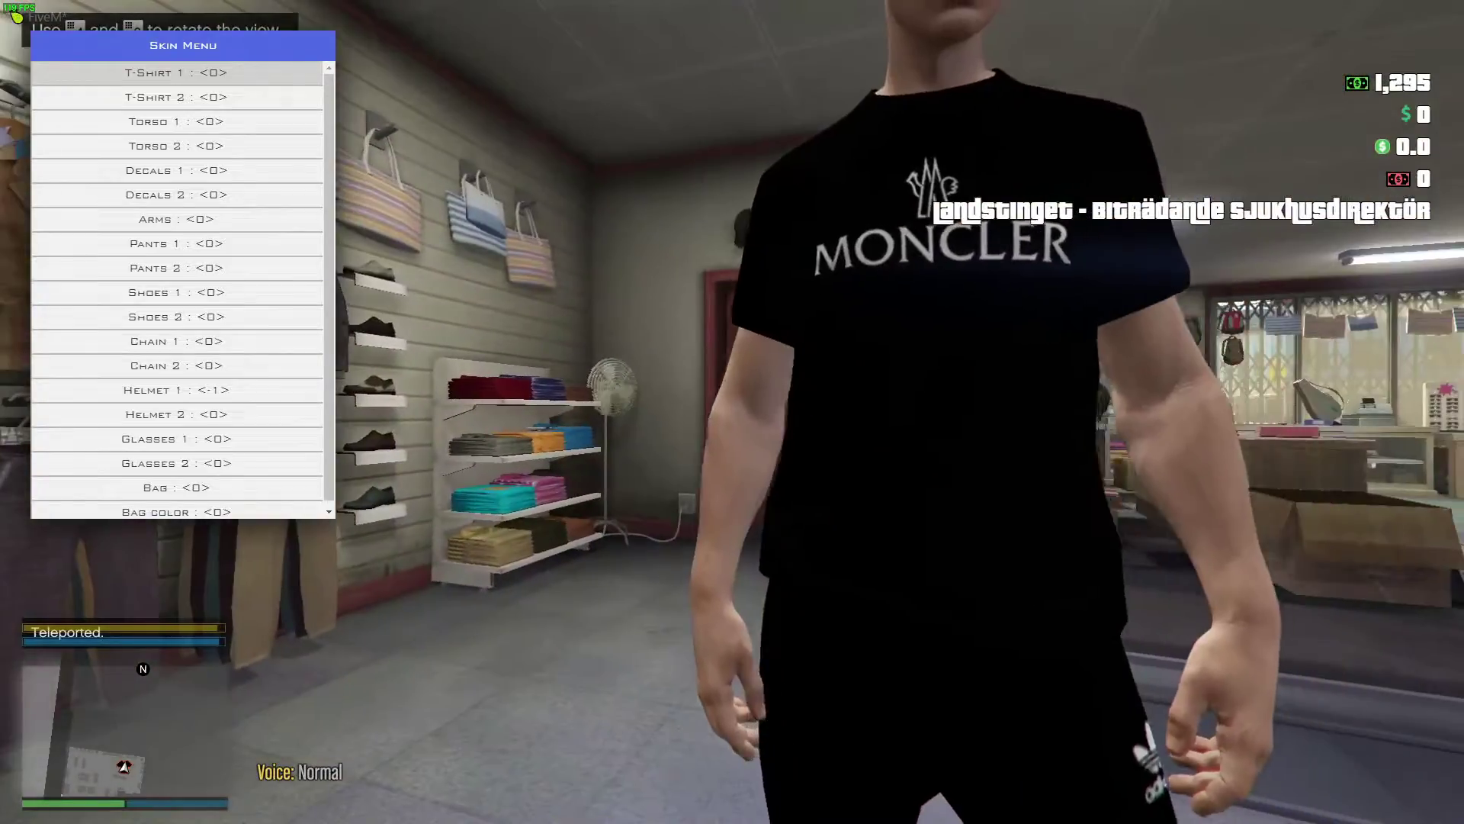
Set Torso 1 to 100 and Torso 2 to 3, keeping T-Shirt 1 at 0.
{"action": "key", "text": "Right"}
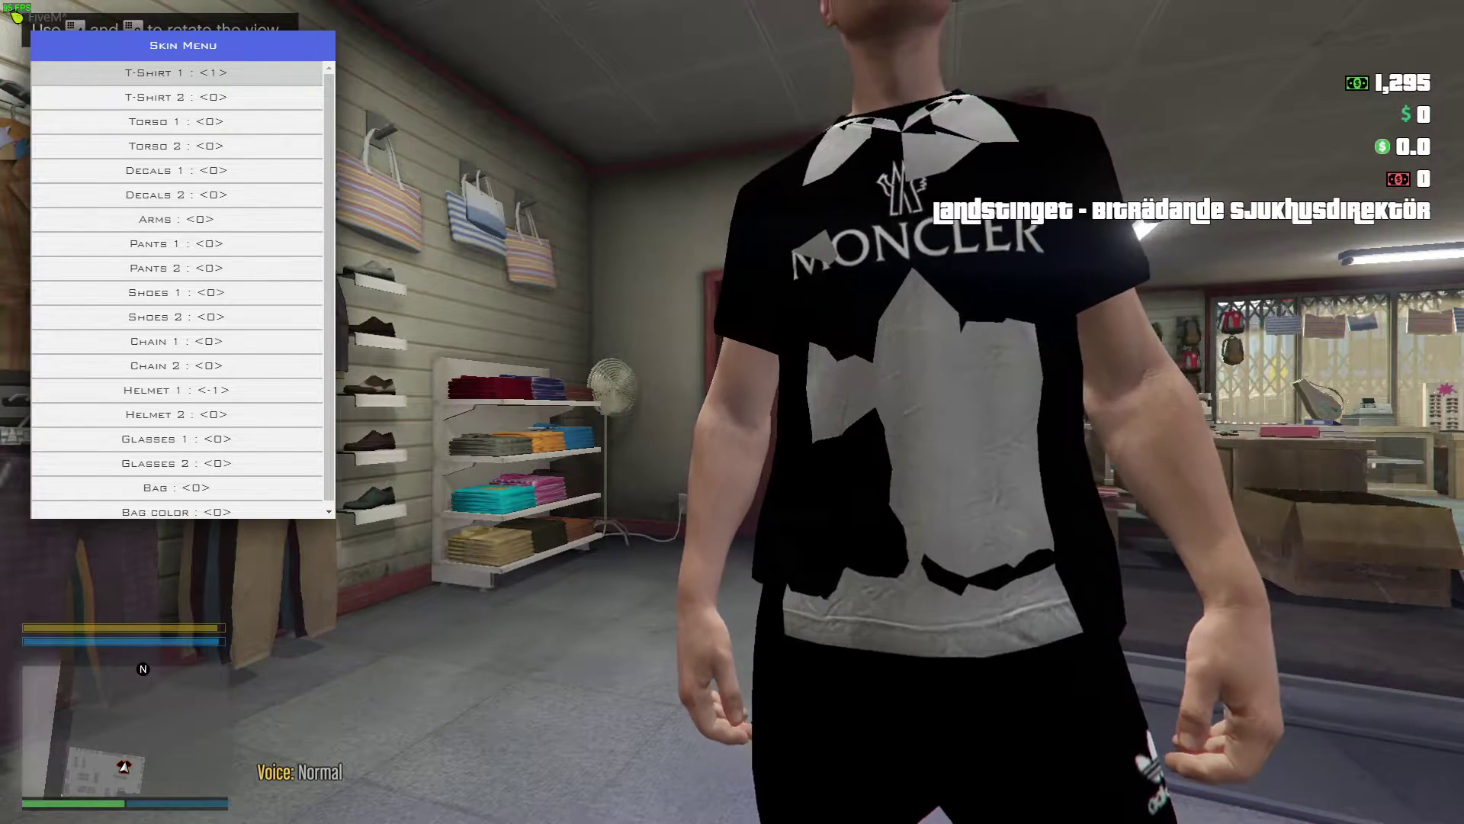
{"action": "key", "text": "Left"}
{"action": "key", "text": "Down"}
{"action": "key", "text": "Down"}
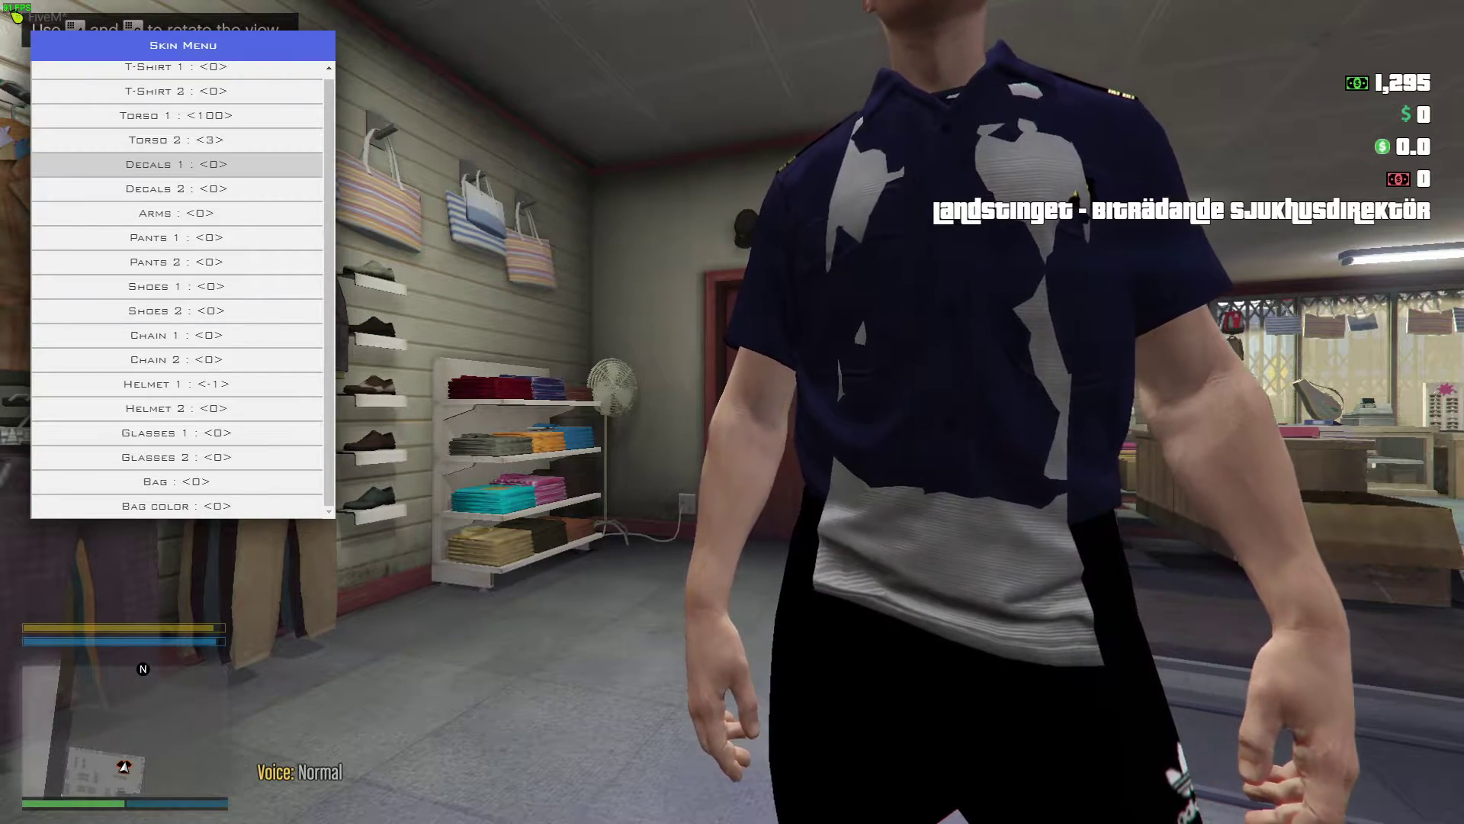
Browse the arm variants and set Arms to 30 for dark gloves with bare forearms.
{"action": "key", "text": "Down"}
{"action": "key", "text": "Down"}
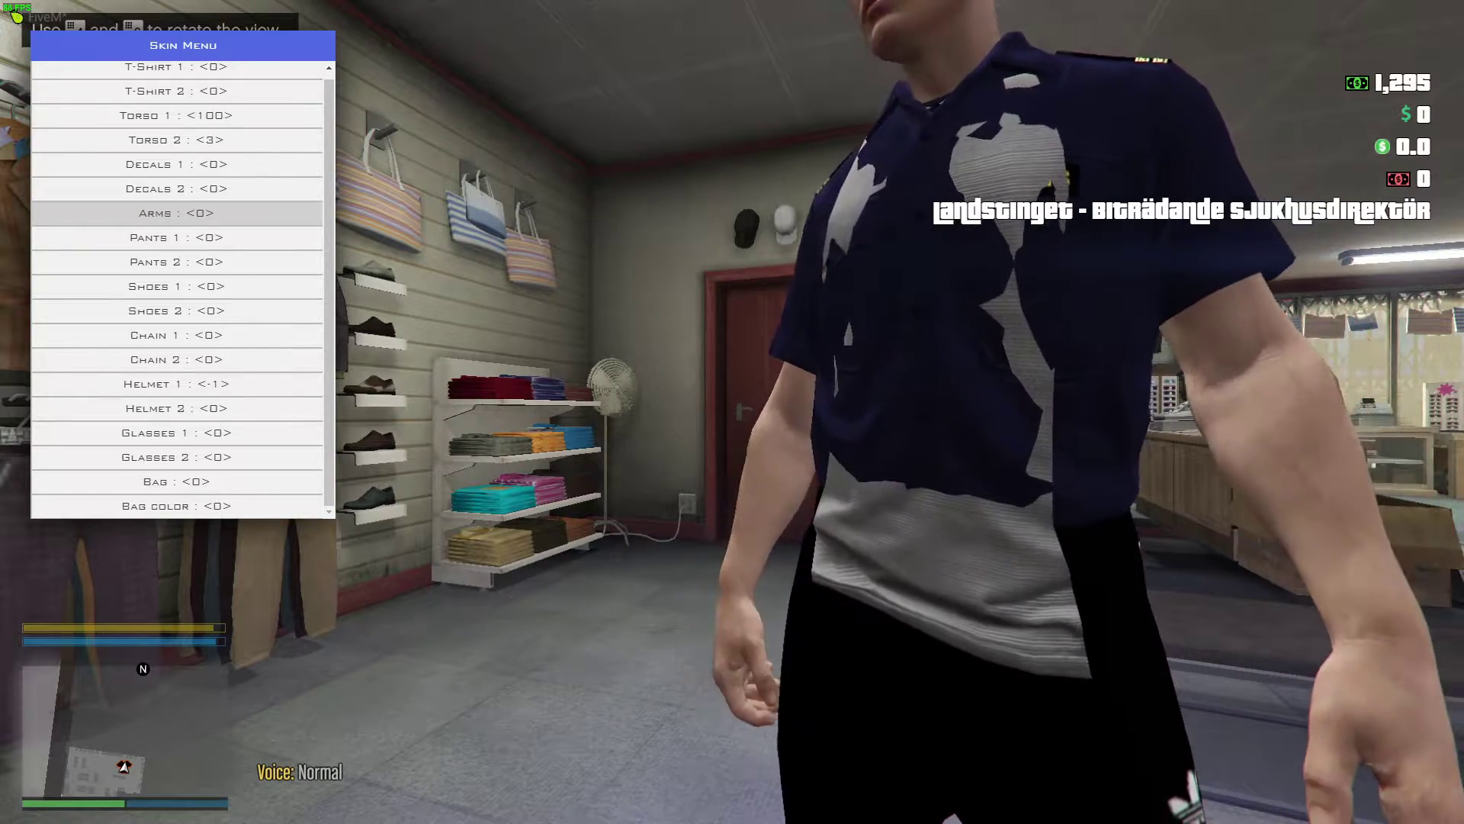
{"action": "key", "text": "Right"}
{"action": "key", "text": "Right"}
{"action": "key", "text": "Right"}
{"action": "key", "text": "Right"}
{"action": "key", "text": "Right"}
{"action": "key", "text": "Right"}
{"action": "key", "text": "Right"}
{"action": "key", "text": "Right"}
{"action": "key", "text": "Right"}
{"action": "key", "text": "Right"}
{"action": "key", "text": "Right"}
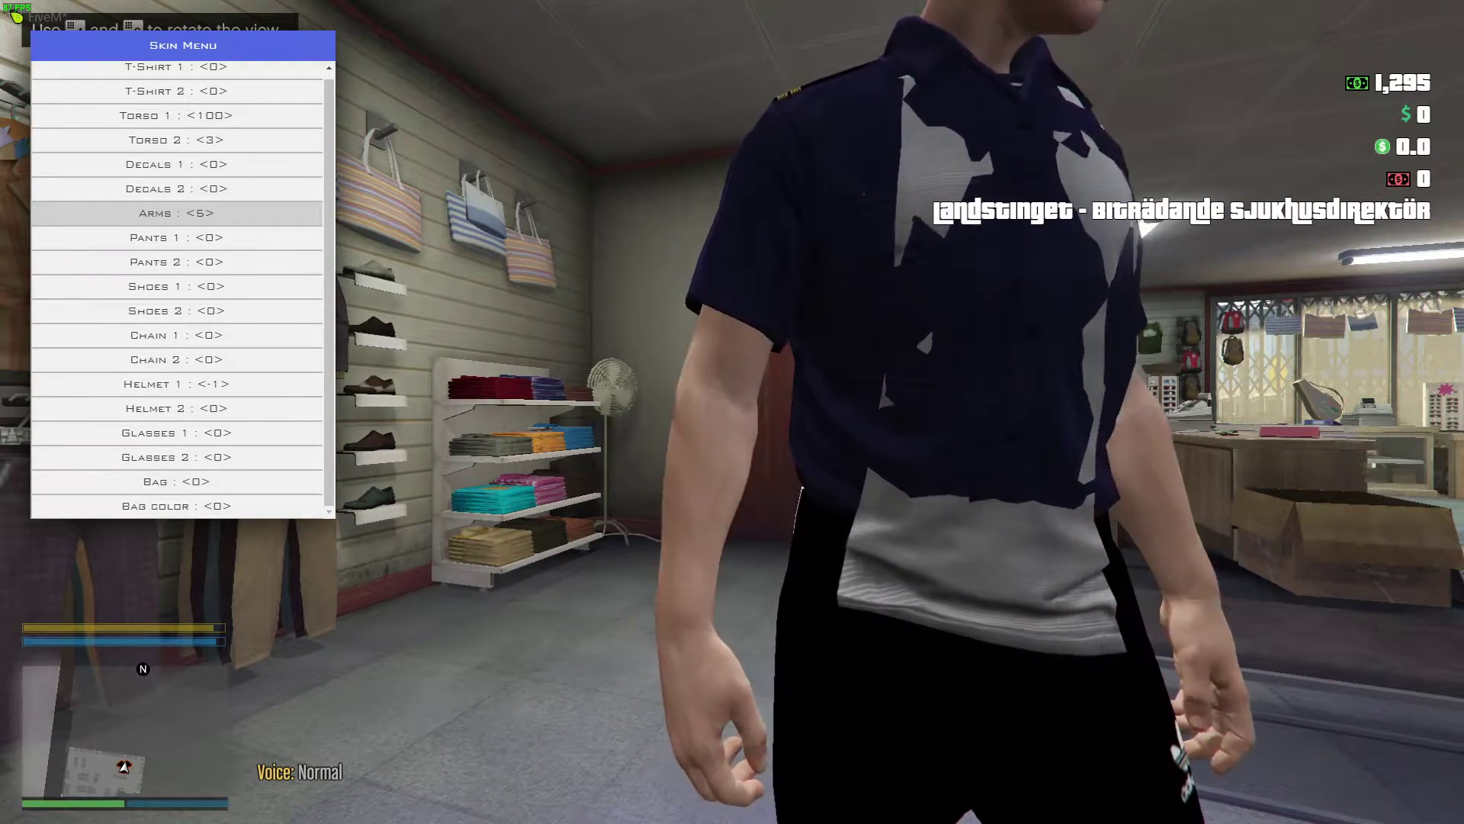
{"action": "key", "text": "Right"}
{"action": "key", "text": "Right"}
{"action": "key", "text": "Right"}
{"action": "key", "text": "Right"}
{"action": "key", "text": "Right"}
{"action": "key", "text": "Right"}
{"action": "key", "text": "Right"}
{"action": "key", "text": "Right"}
{"action": "key", "text": "Right"}
{"action": "key", "text": "Right"}
{"action": "key", "text": "Right"}
{"action": "key", "text": "Right"}
{"action": "key", "text": "Right"}
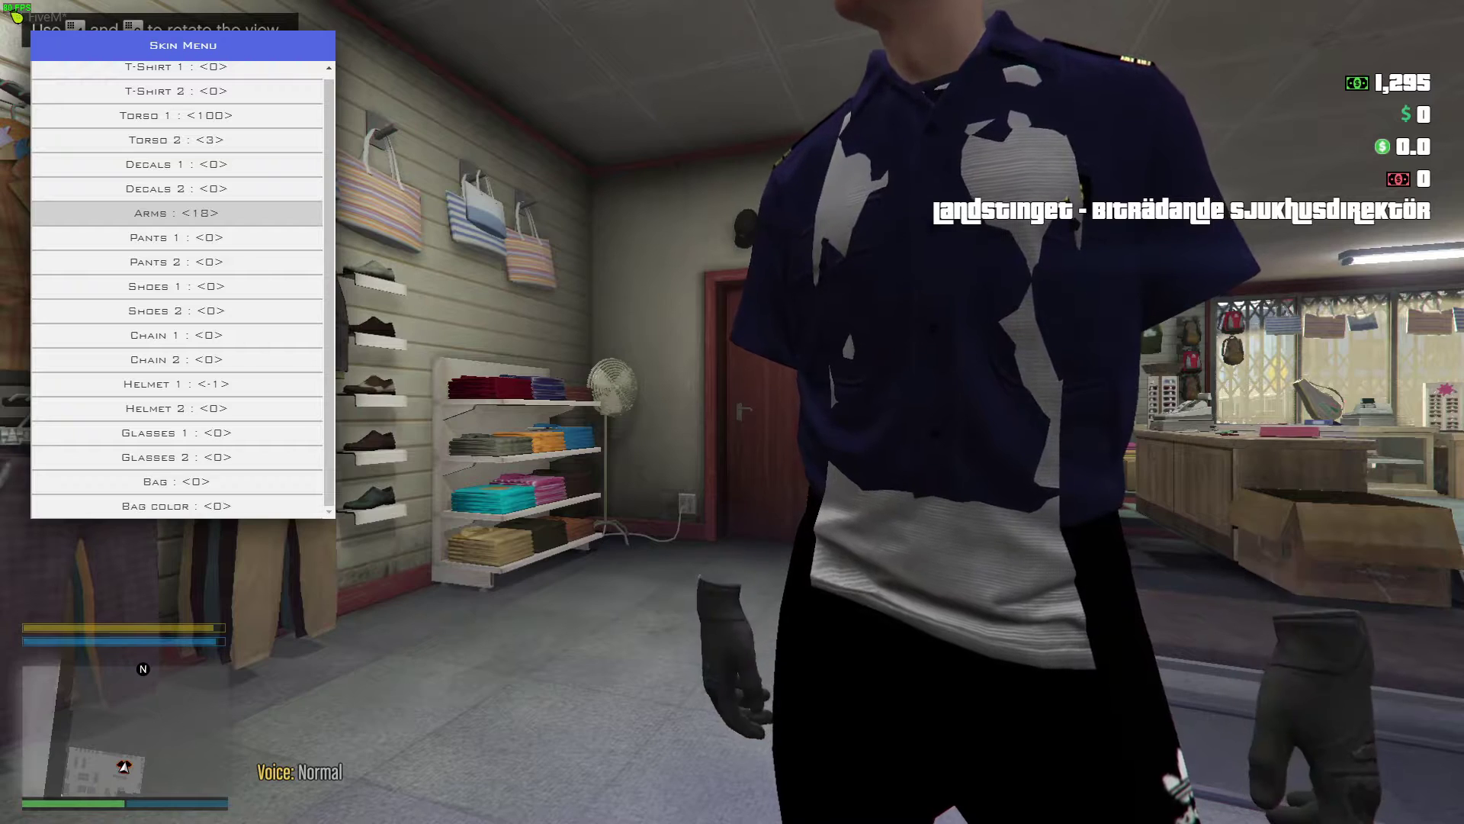
{"action": "key", "text": "Right"}
{"action": "key", "text": "Right"}
{"action": "key", "text": "Right"}
{"action": "key", "text": "Right"}
{"action": "key", "text": "Right"}
{"action": "key", "text": "Right"}
{"action": "key", "text": "Right"}
{"action": "key", "text": "Right"}
{"action": "key", "text": "Right"}
{"action": "key", "text": "Right"}
{"action": "key", "text": "Right"}
{"action": "key", "text": "Right"}
{"action": "key", "text": "Right"}
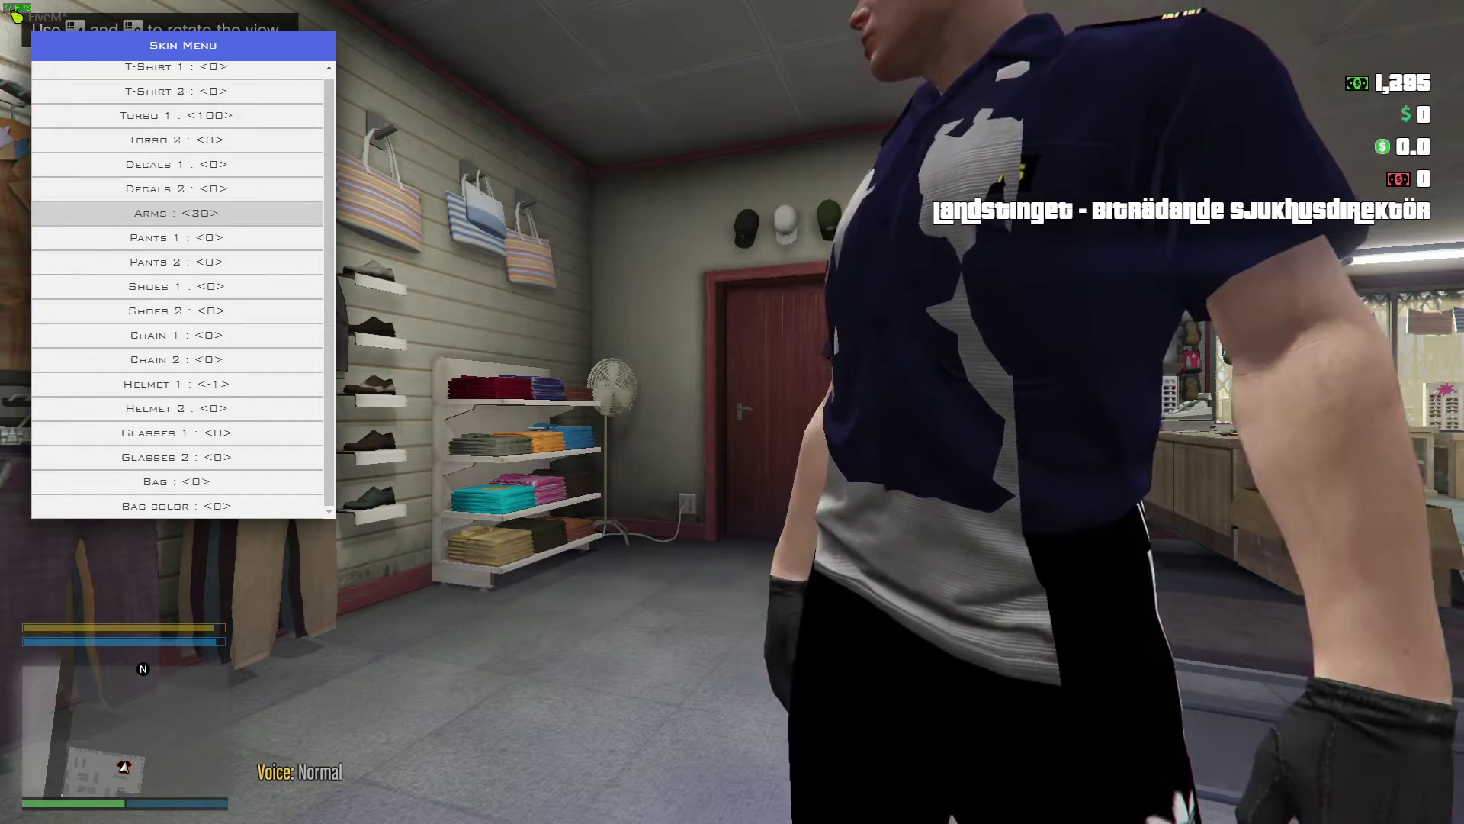
{"action": "key", "text": "Right"}
{"action": "key", "text": "Right"}
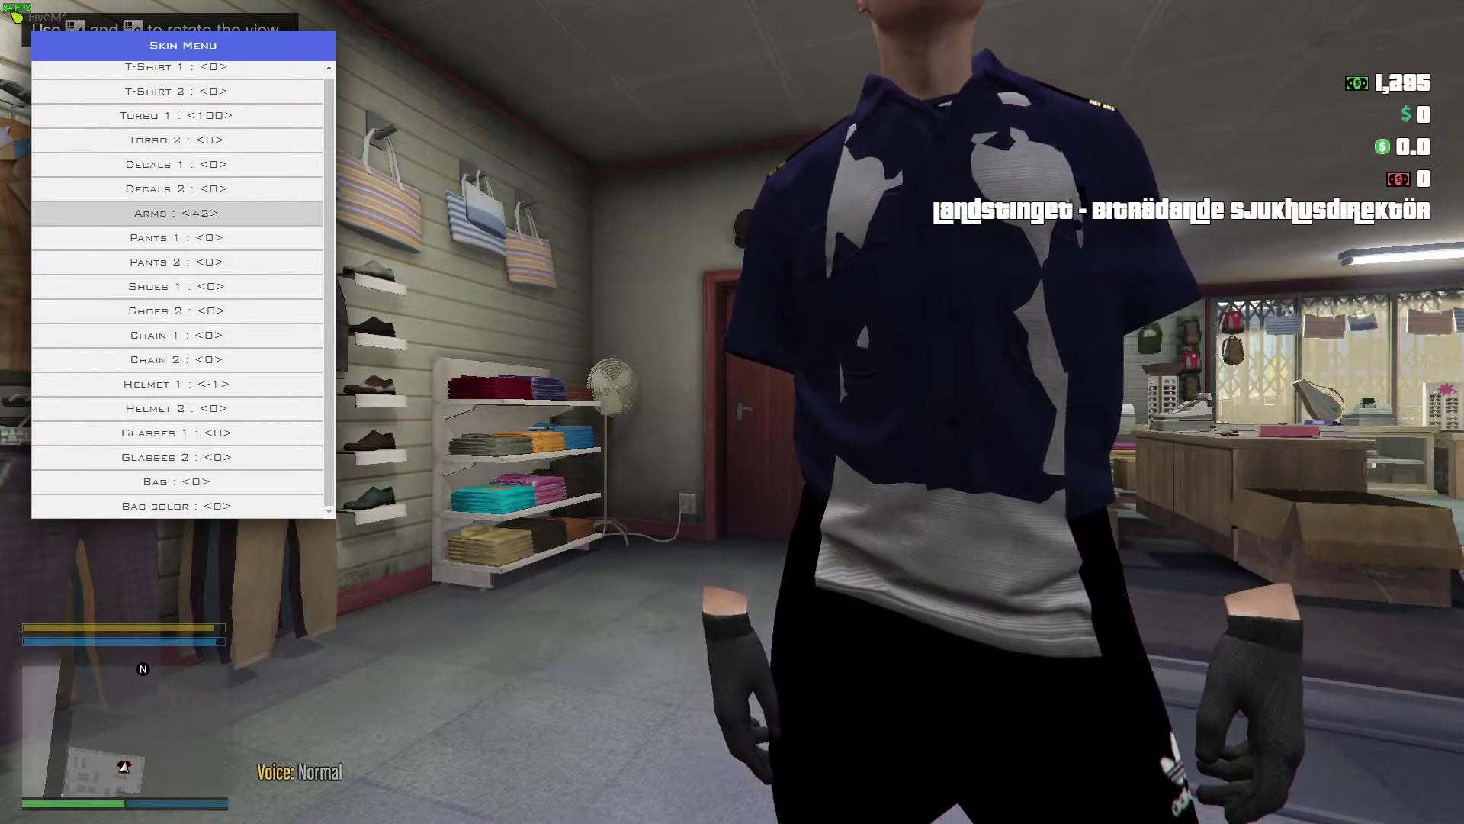
{"action": "key", "text": "Left"}
{"action": "key", "text": "Left"}
{"action": "key", "text": "Left"}
{"action": "key", "text": "Left"}
{"action": "key", "text": "Left"}
{"action": "key", "text": "Left"}
{"action": "key", "text": "Left"}
{"action": "key", "text": "Left"}
{"action": "key", "text": "Left"}
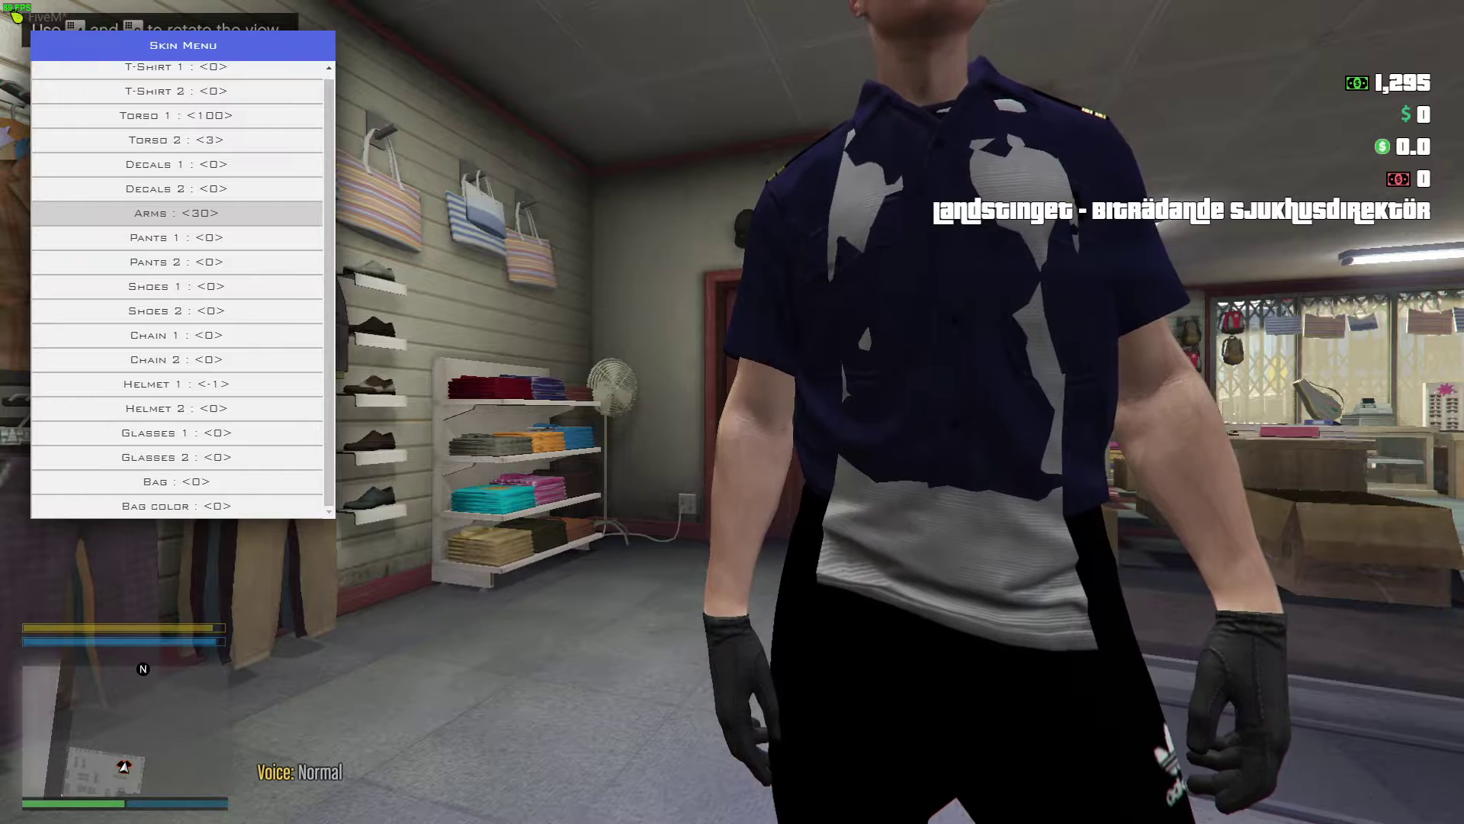
Browse the trouser models and set Pants 1 to 46.
{"action": "key", "text": "Down"}
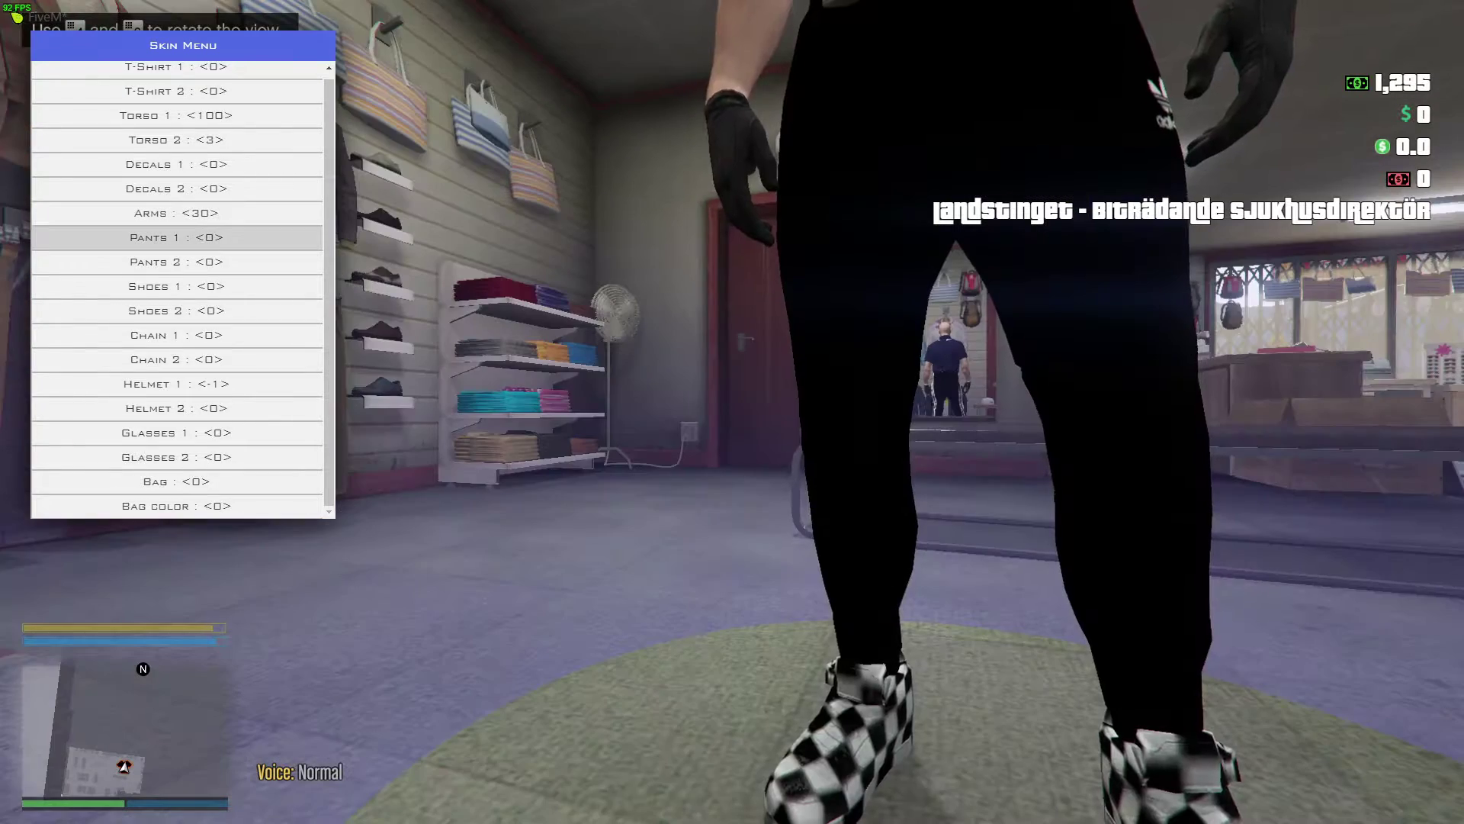
{"action": "key", "text": "Right"}
{"action": "key", "text": "Right"}
{"action": "key", "text": "Right"}
{"action": "key", "text": "Right"}
{"action": "key", "text": "Right"}
{"action": "key", "text": "Right"}
{"action": "key", "text": "Right"}
{"action": "key", "text": "Right"}
{"action": "key", "text": "Right"}
{"action": "key", "text": "Right"}
{"action": "key", "text": "Right"}
{"action": "key", "text": "Right"}
{"action": "key", "text": "Right"}
{"action": "key", "text": "Right"}
{"action": "key", "text": "Right"}
{"action": "key", "text": "Right"}
{"action": "key", "text": "Right"}
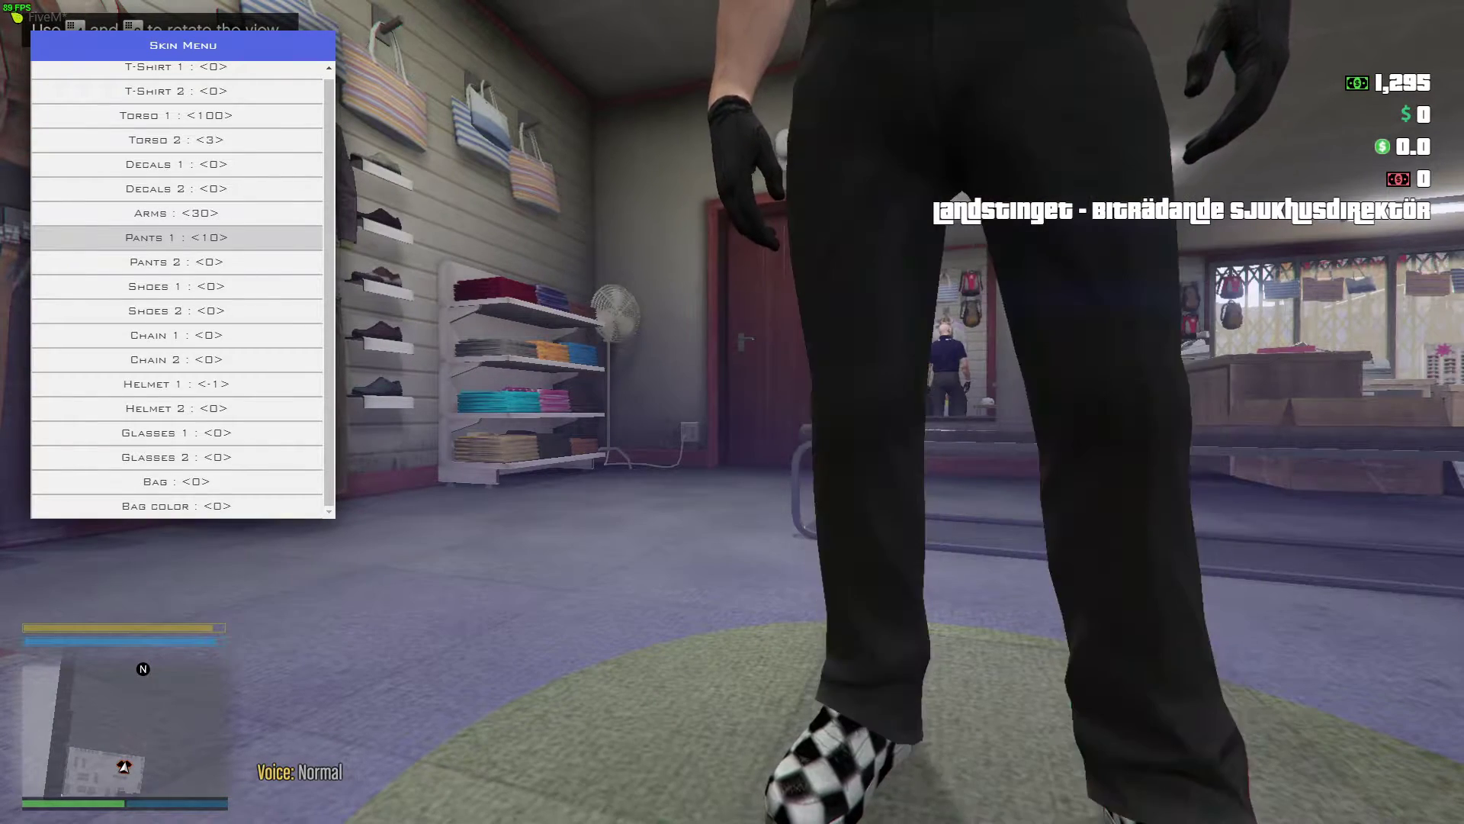
{"action": "key", "text": "Right"}
{"action": "key", "text": "Right"}
{"action": "key", "text": "Right"}
{"action": "key", "text": "Right"}
{"action": "key", "text": "Right"}
{"action": "key", "text": "Right"}
{"action": "key", "text": "Right"}
{"action": "key", "text": "Right"}
{"action": "key", "text": "Right"}
{"action": "key", "text": "Right"}
{"action": "key", "text": "Right"}
{"action": "key", "text": "Right"}
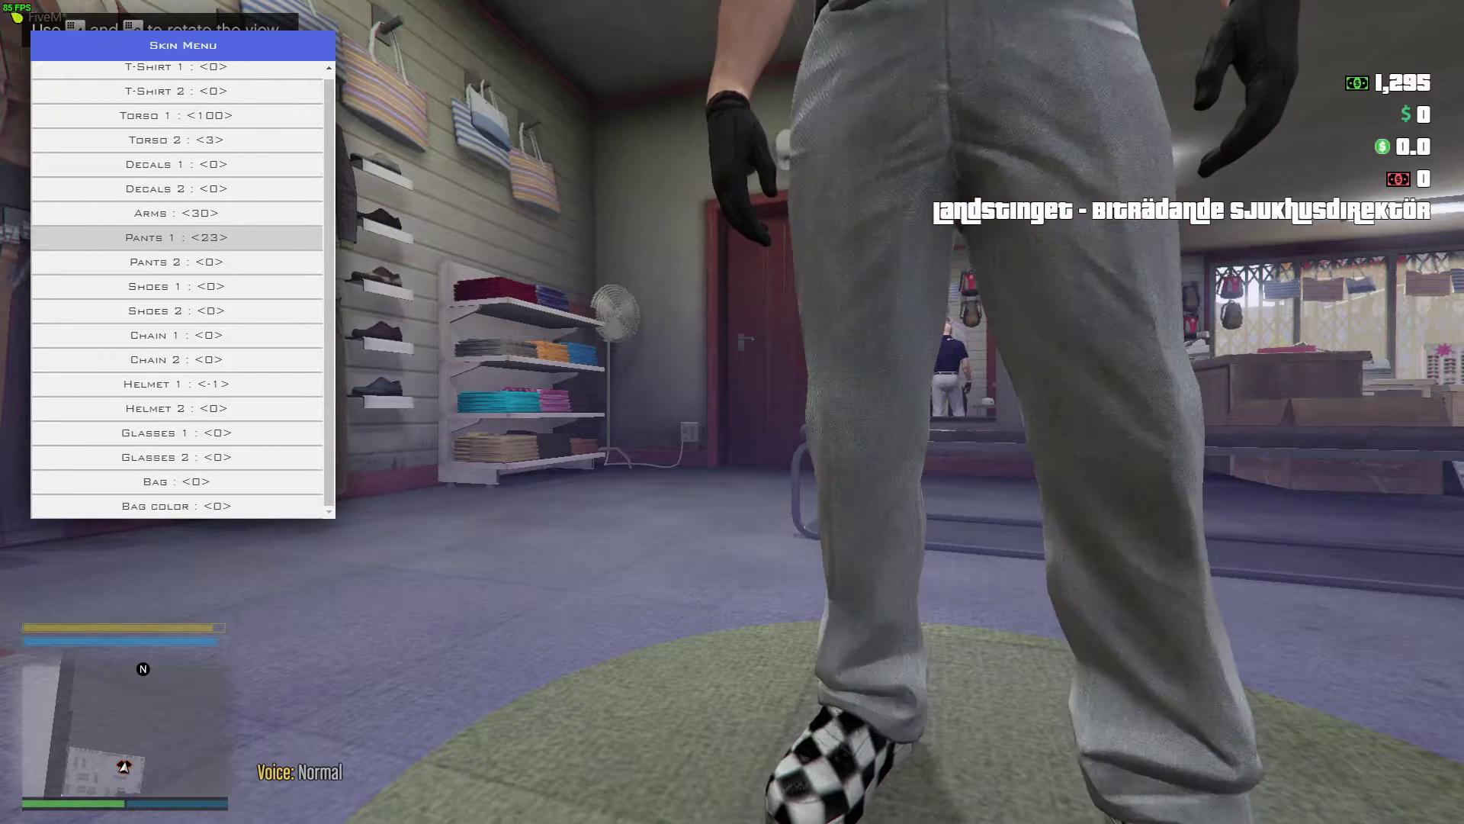
{"action": "key", "text": "Right"}
{"action": "key", "text": "Right"}
{"action": "key", "text": "Right"}
{"action": "key", "text": "Right"}
{"action": "key", "text": "Right"}
{"action": "key", "text": "Right"}
{"action": "key", "text": "Right"}
{"action": "key", "text": "Right"}
{"action": "key", "text": "Right"}
{"action": "key", "text": "Right"}
{"action": "key", "text": "Right"}
{"action": "key", "text": "Right"}
{"action": "key", "text": "Right"}
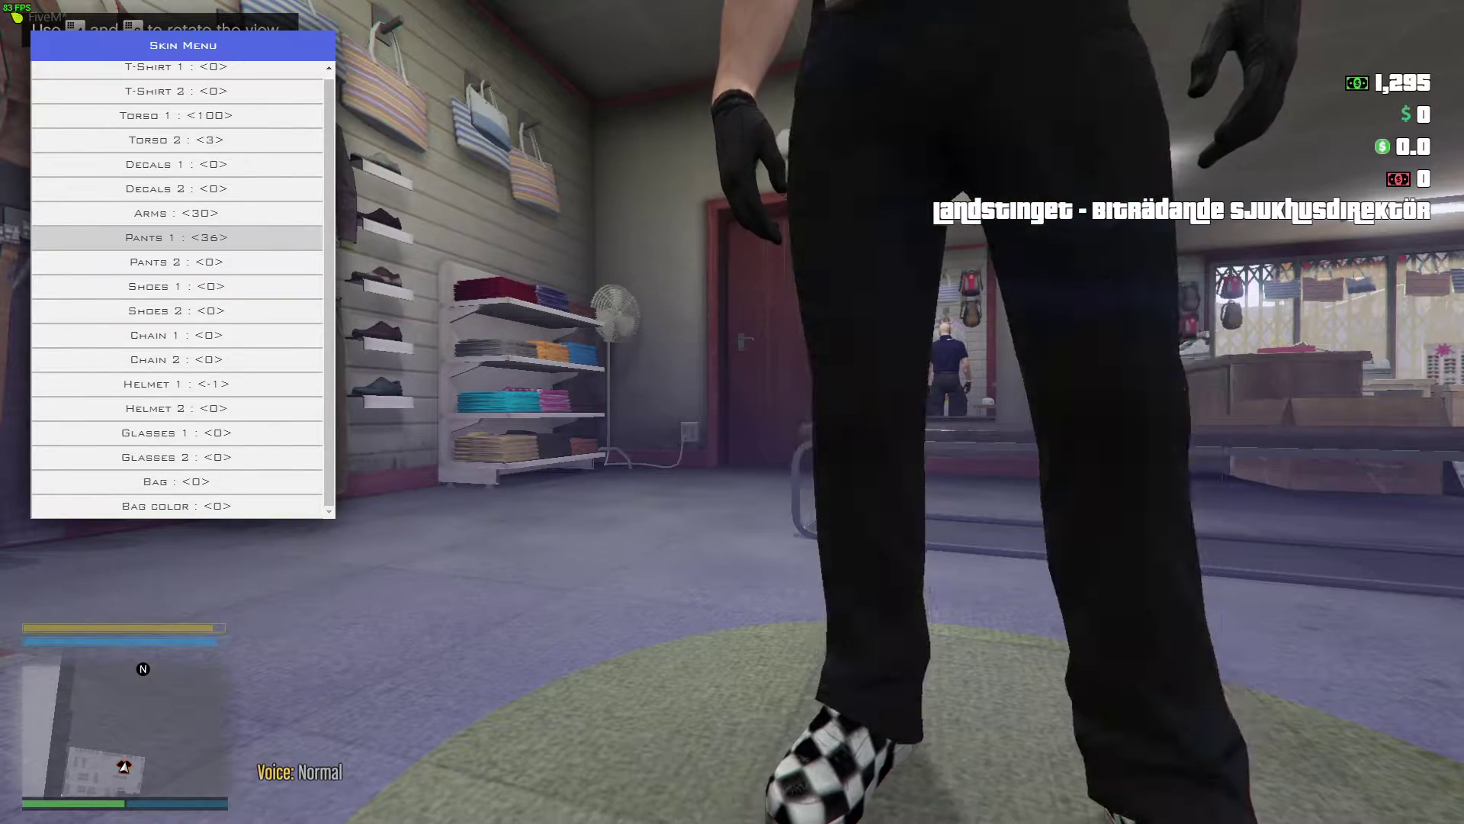
{"action": "key", "text": "Right"}
{"action": "key", "text": "Right"}
{"action": "key", "text": "Right"}
{"action": "key", "text": "Right"}
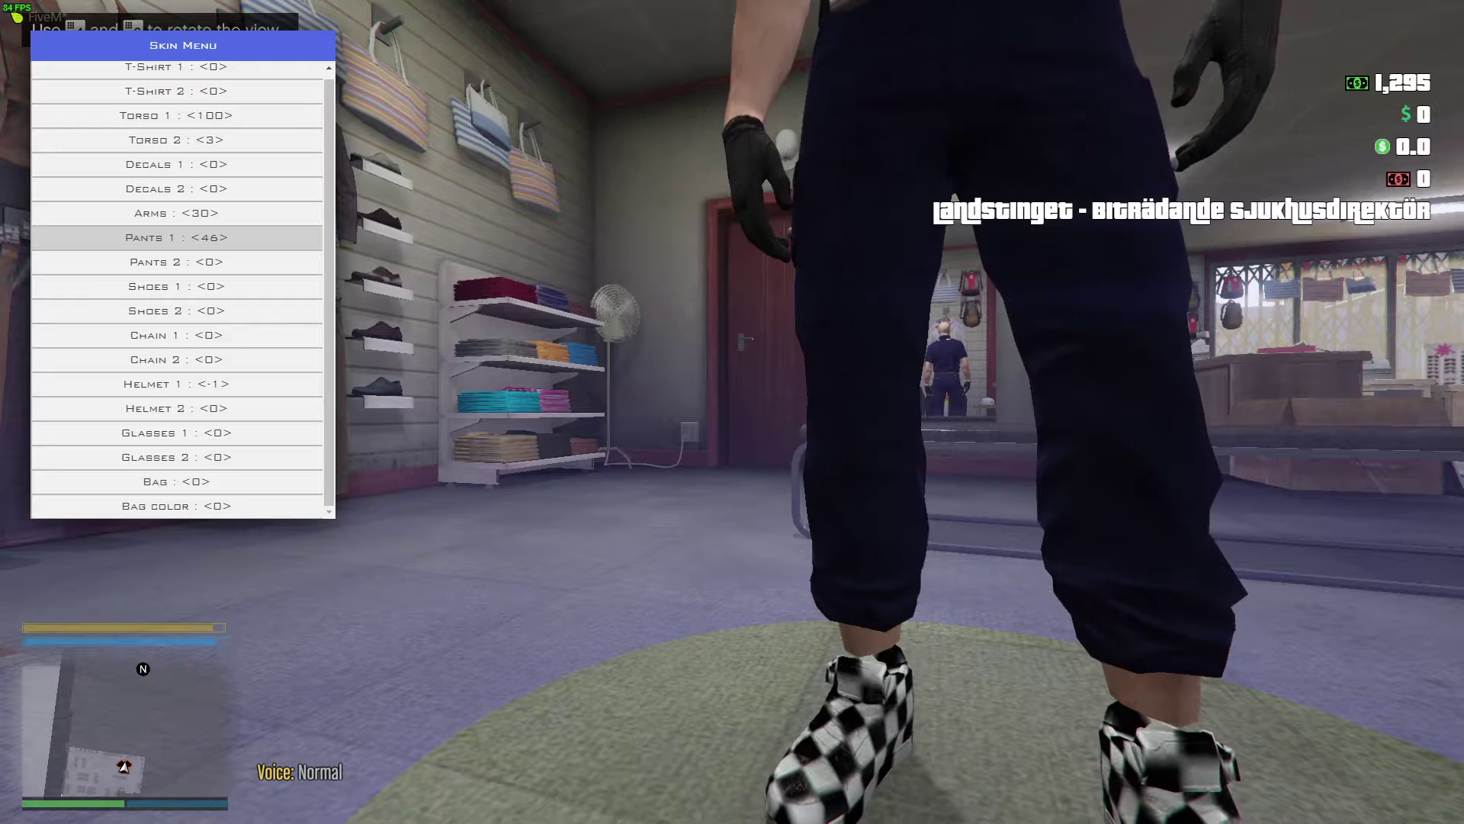
Browse the footwear models and set Shoes 1 to 24 for black boots.
{"action": "key", "text": "Down"}
{"action": "key", "text": "Down"}
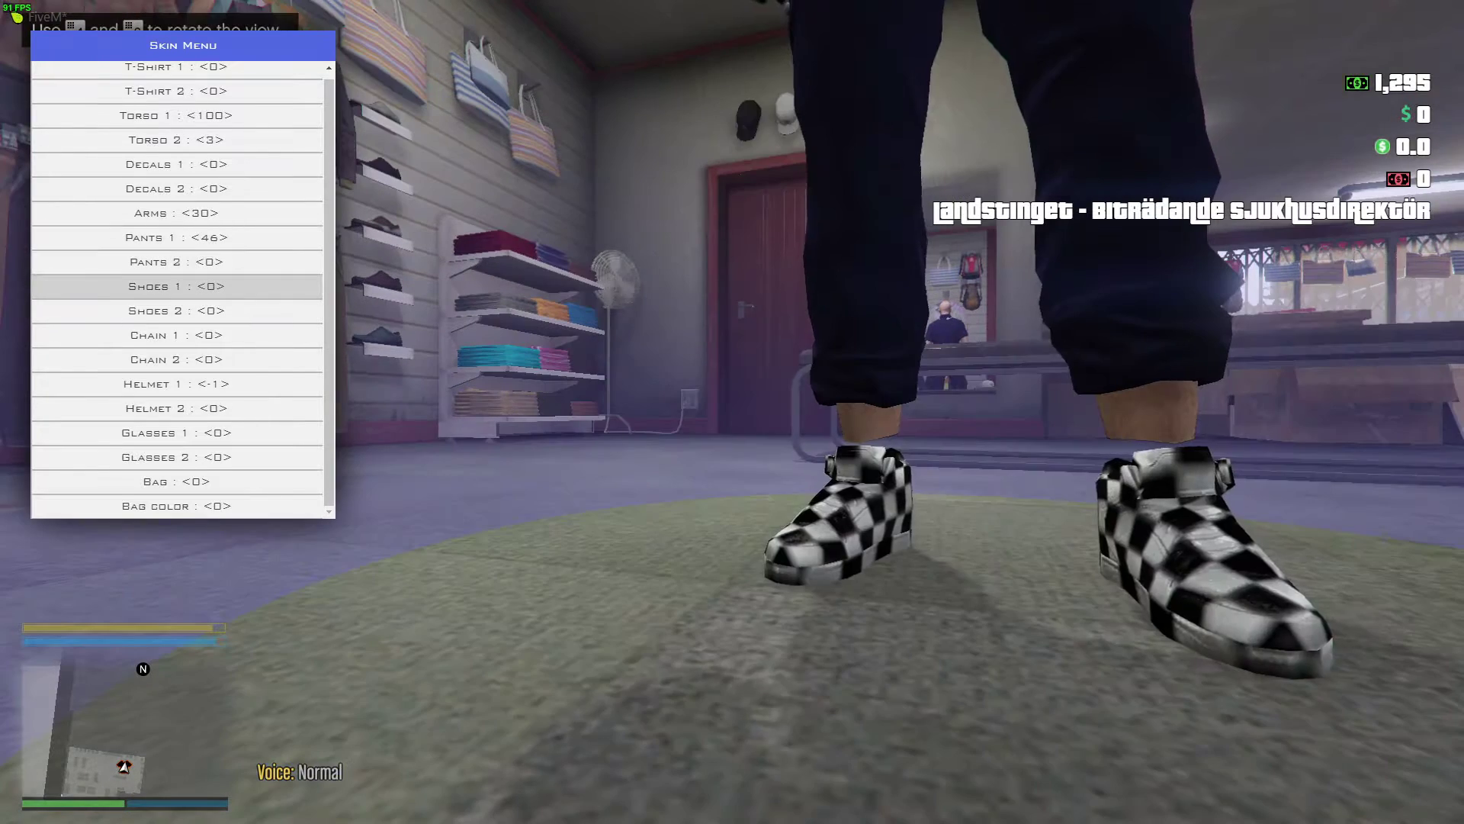
{"action": "key", "text": "Up"}
{"action": "key", "text": "Down"}
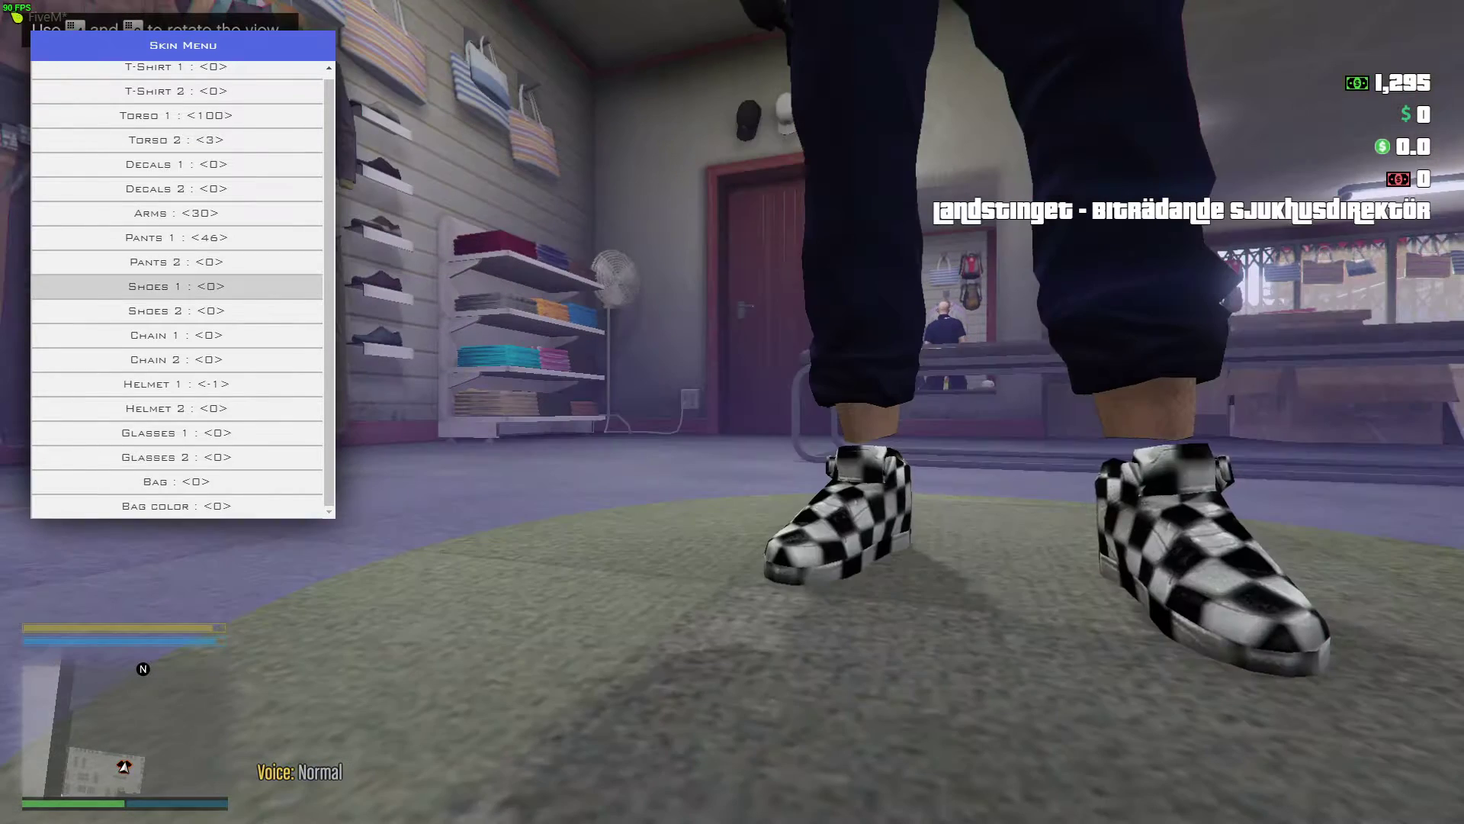
{"action": "key", "text": "Right"}
{"action": "key", "text": "Right"}
{"action": "key", "text": "Right"}
{"action": "key", "text": "Right"}
{"action": "key", "text": "Right"}
{"action": "key", "text": "Right"}
{"action": "key", "text": "Right"}
{"action": "key", "text": "Right"}
{"action": "key", "text": "Right"}
{"action": "key", "text": "Right"}
{"action": "key", "text": "Right"}
{"action": "key", "text": "Right"}
{"action": "key", "text": "Right"}
{"action": "key", "text": "Right"}
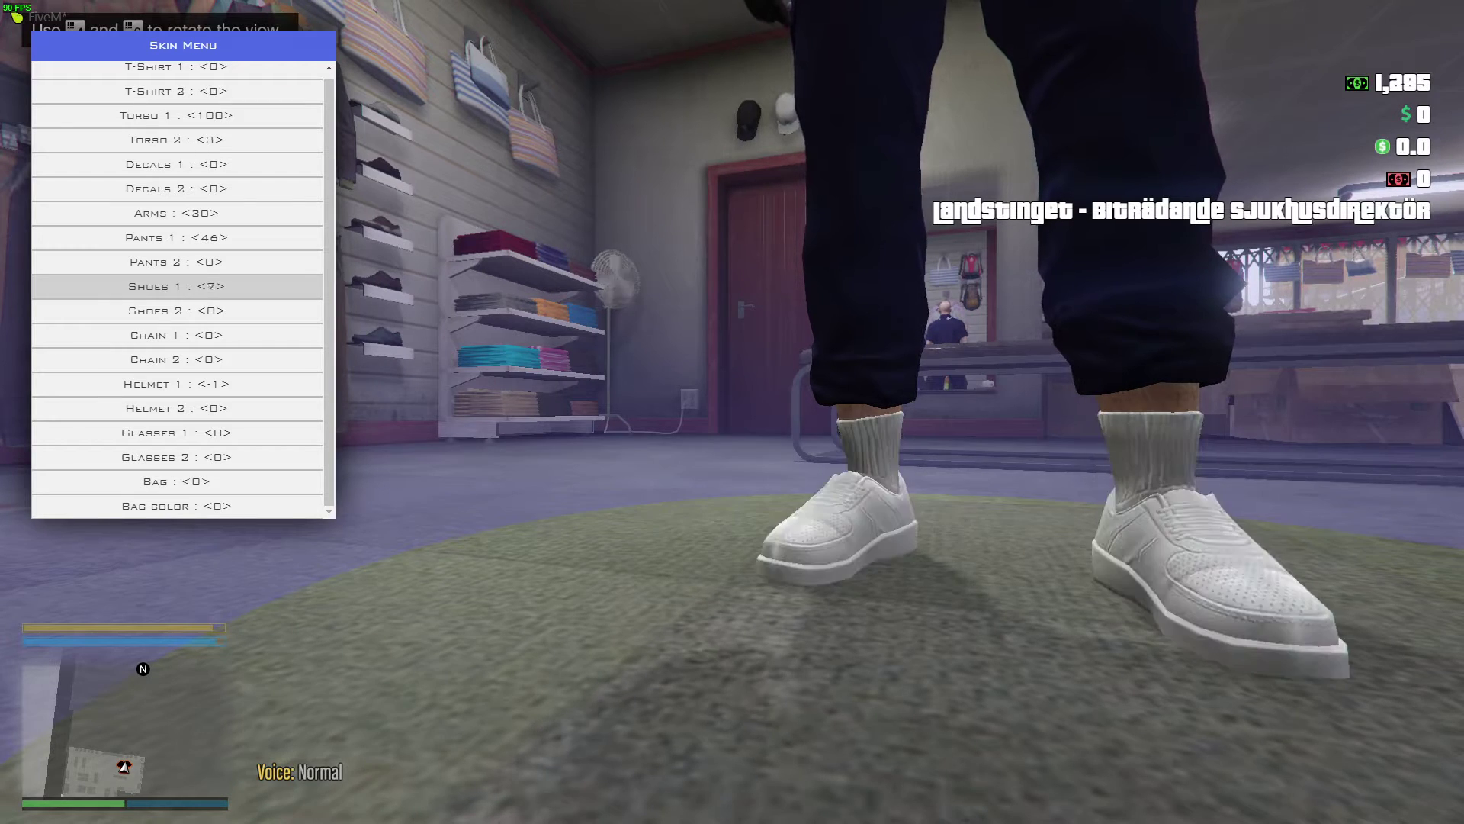
{"action": "key", "text": "Right"}
{"action": "key", "text": "Right"}
{"action": "key", "text": "Right"}
{"action": "key", "text": "Right"}
{"action": "key", "text": "Right"}
{"action": "key", "text": "Right"}
{"action": "key", "text": "Right"}
{"action": "key", "text": "Right"}
{"action": "key", "text": "Right"}
{"action": "key", "text": "Right"}
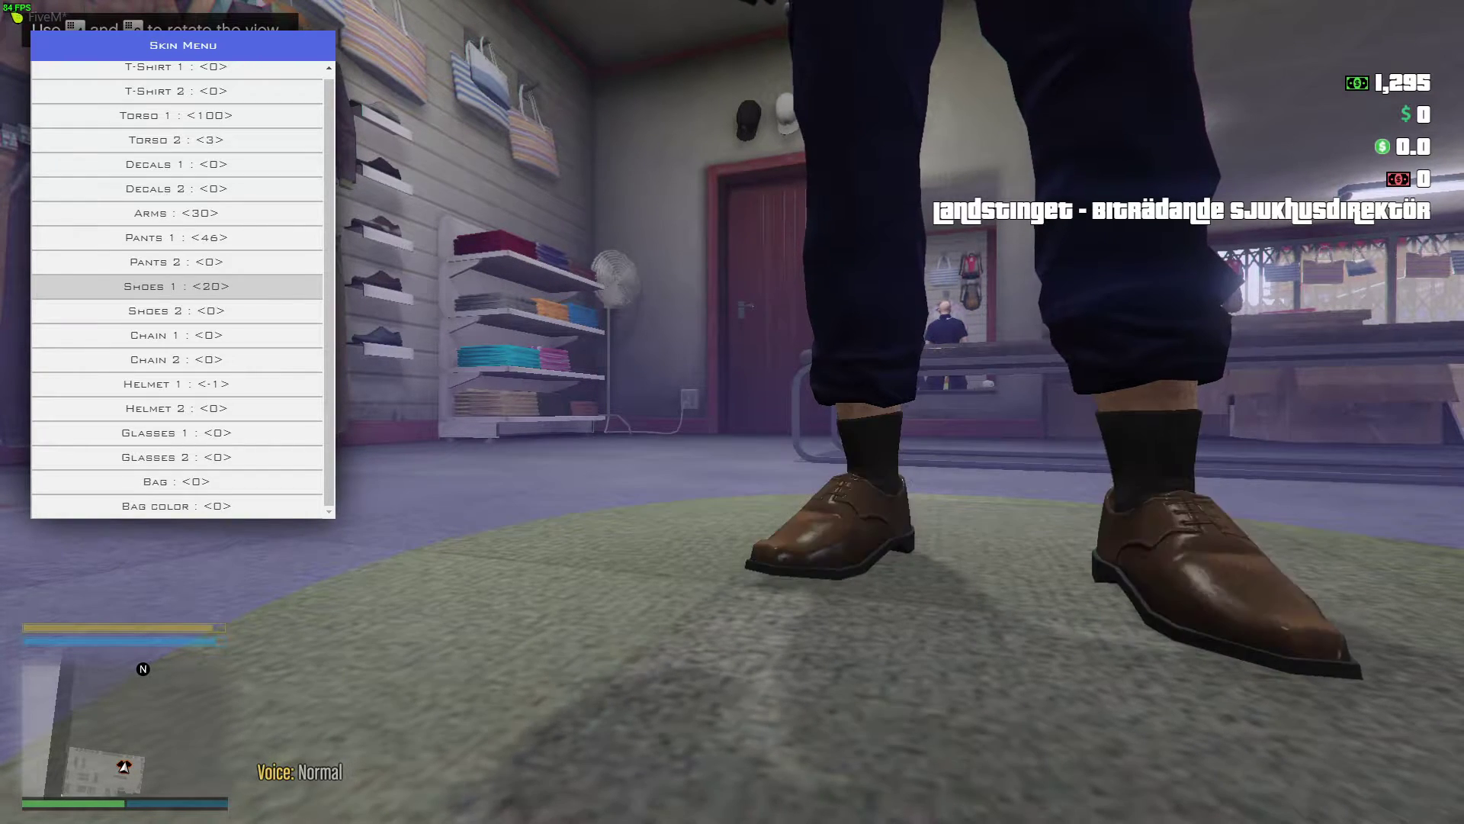
Return to T-Shirt 1 and set it to 38 for the police equipment belt.
{"action": "key", "text": "Up"}
{"action": "key", "text": "Up"}
{"action": "key", "text": "Up"}
{"action": "key", "text": "Up"}
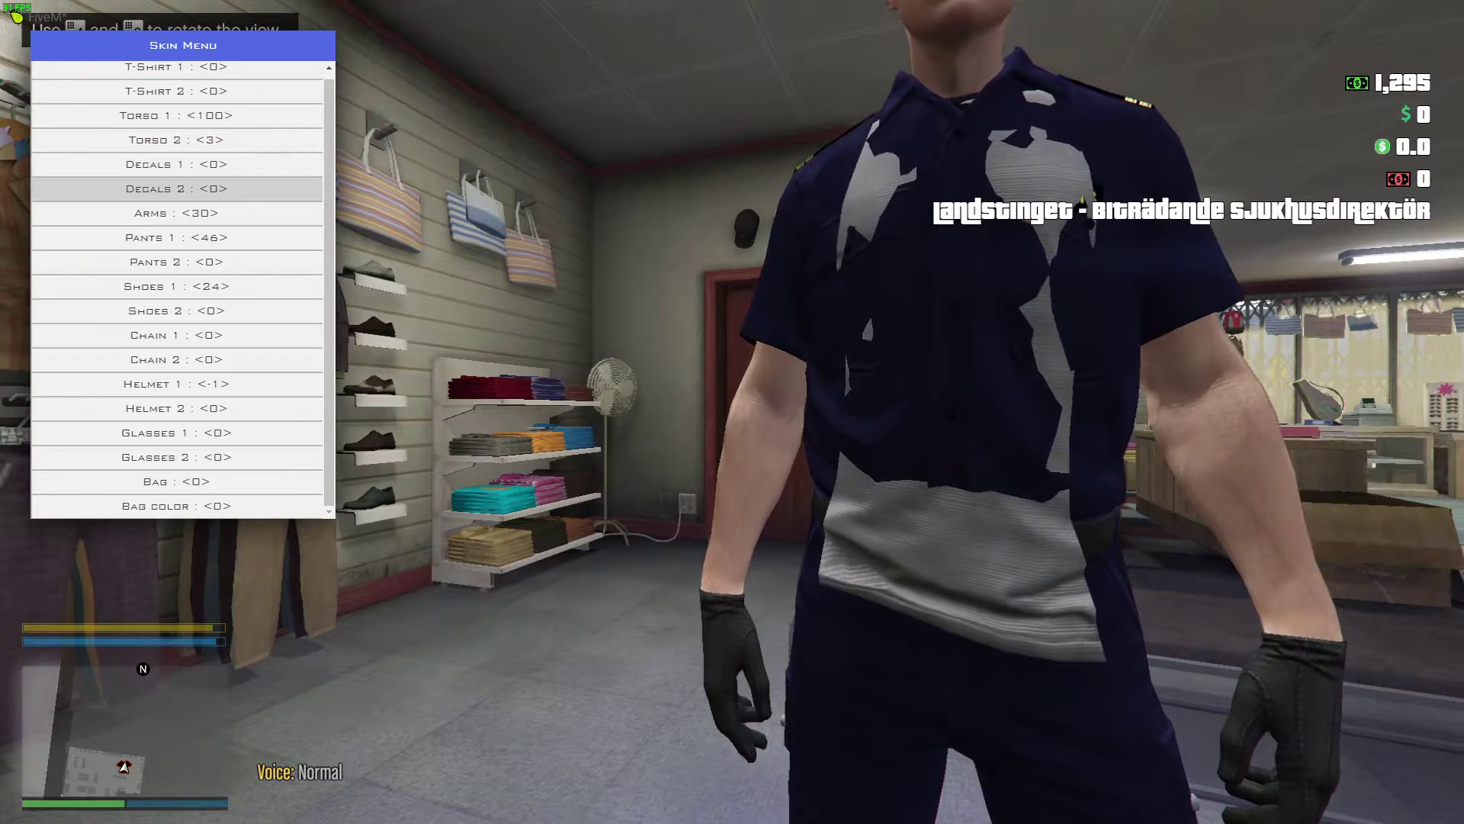
{"action": "key", "text": "Up"}
{"action": "key", "text": "Up"}
{"action": "key", "text": "Up"}
{"action": "key", "text": "Up"}
{"action": "key", "text": "Up"}
{"action": "key", "text": "Up"}
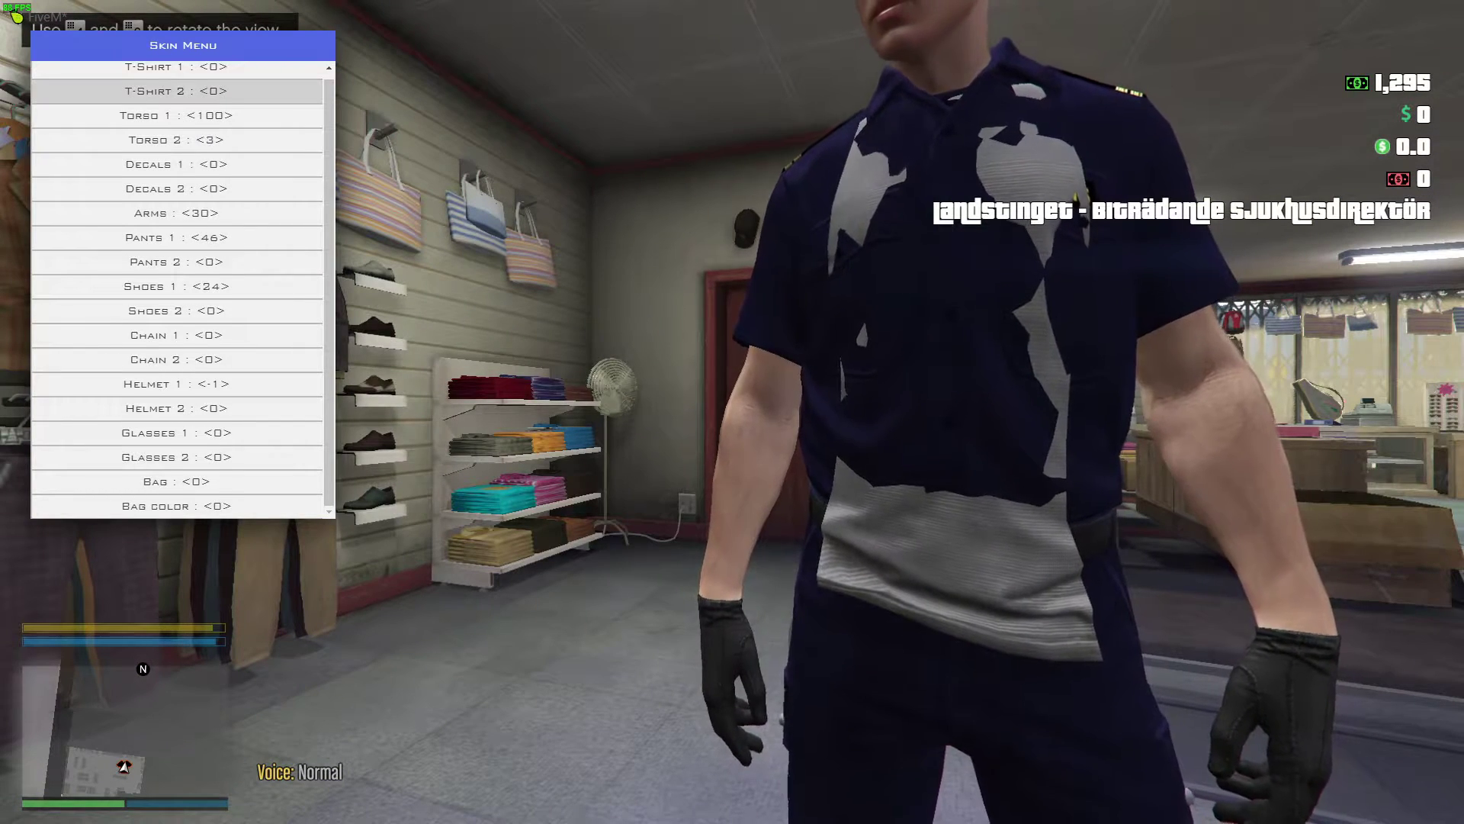
{"action": "key", "text": "Down"}
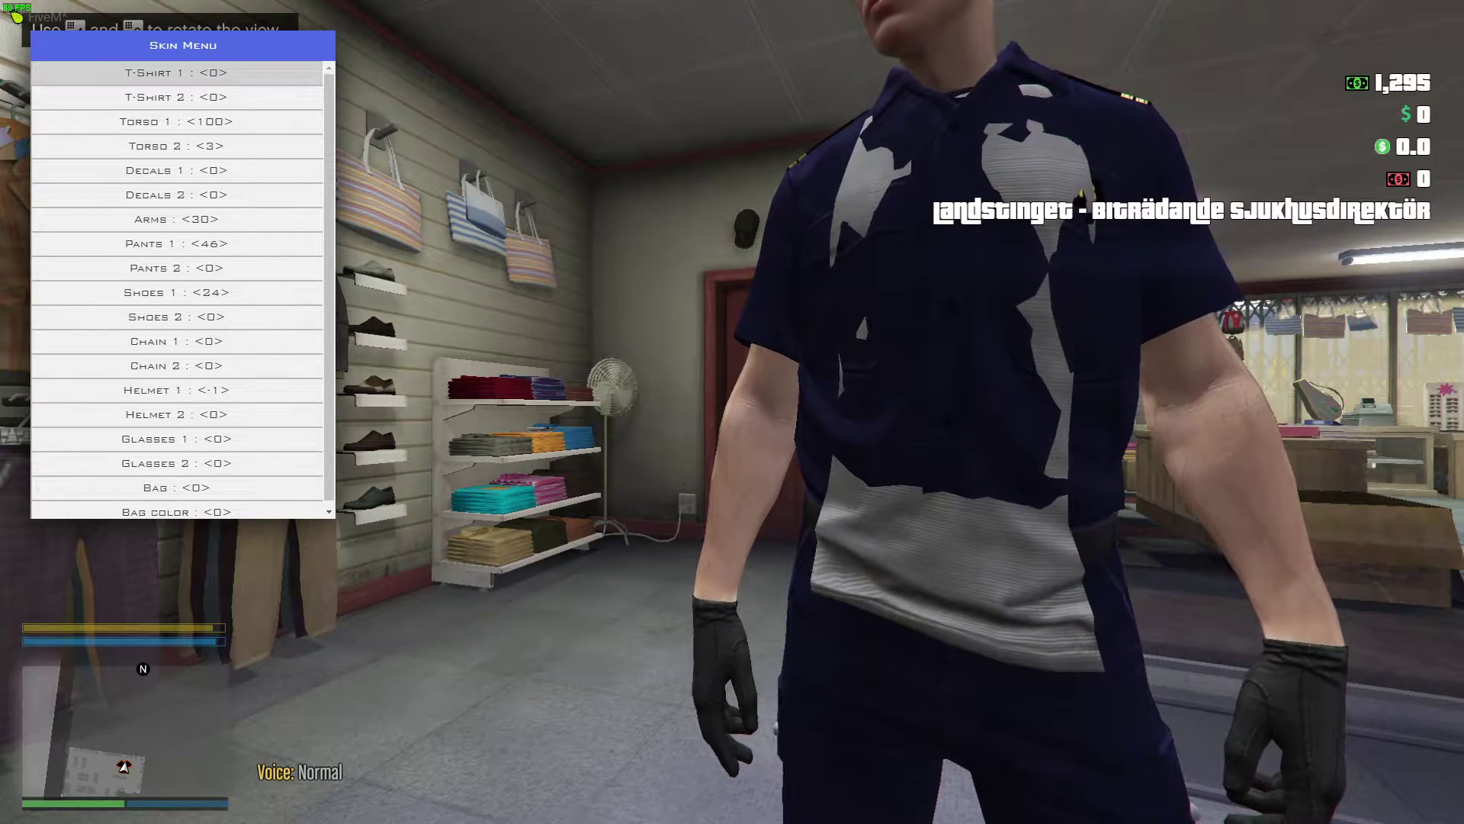
{"action": "key", "text": "Right"}
{"action": "key", "text": "Right"}
{"action": "key", "text": "Right"}
{"action": "key", "text": "Right"}
{"action": "key", "text": "Right"}
{"action": "key", "text": "Right"}
{"action": "key", "text": "Right"}
{"action": "key", "text": "Right"}
{"action": "key", "text": "Right"}
{"action": "key", "text": "Right"}
{"action": "key", "text": "Right"}
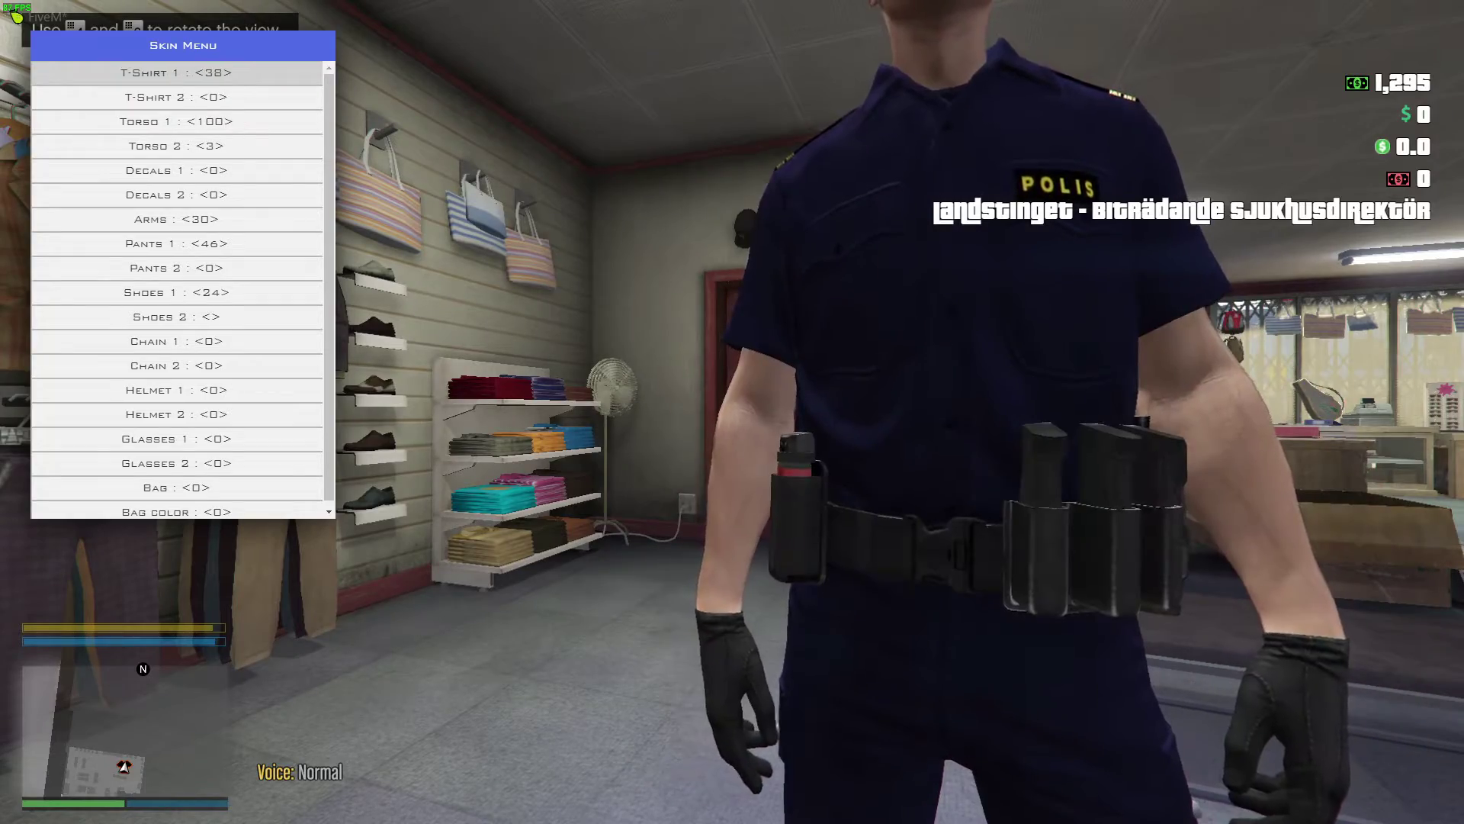
Rotate the view around the uniform, set Chain 1 to 3, and leave the skin menu without keeping the outfit.
{"action": "key", "text": "KP_6"}
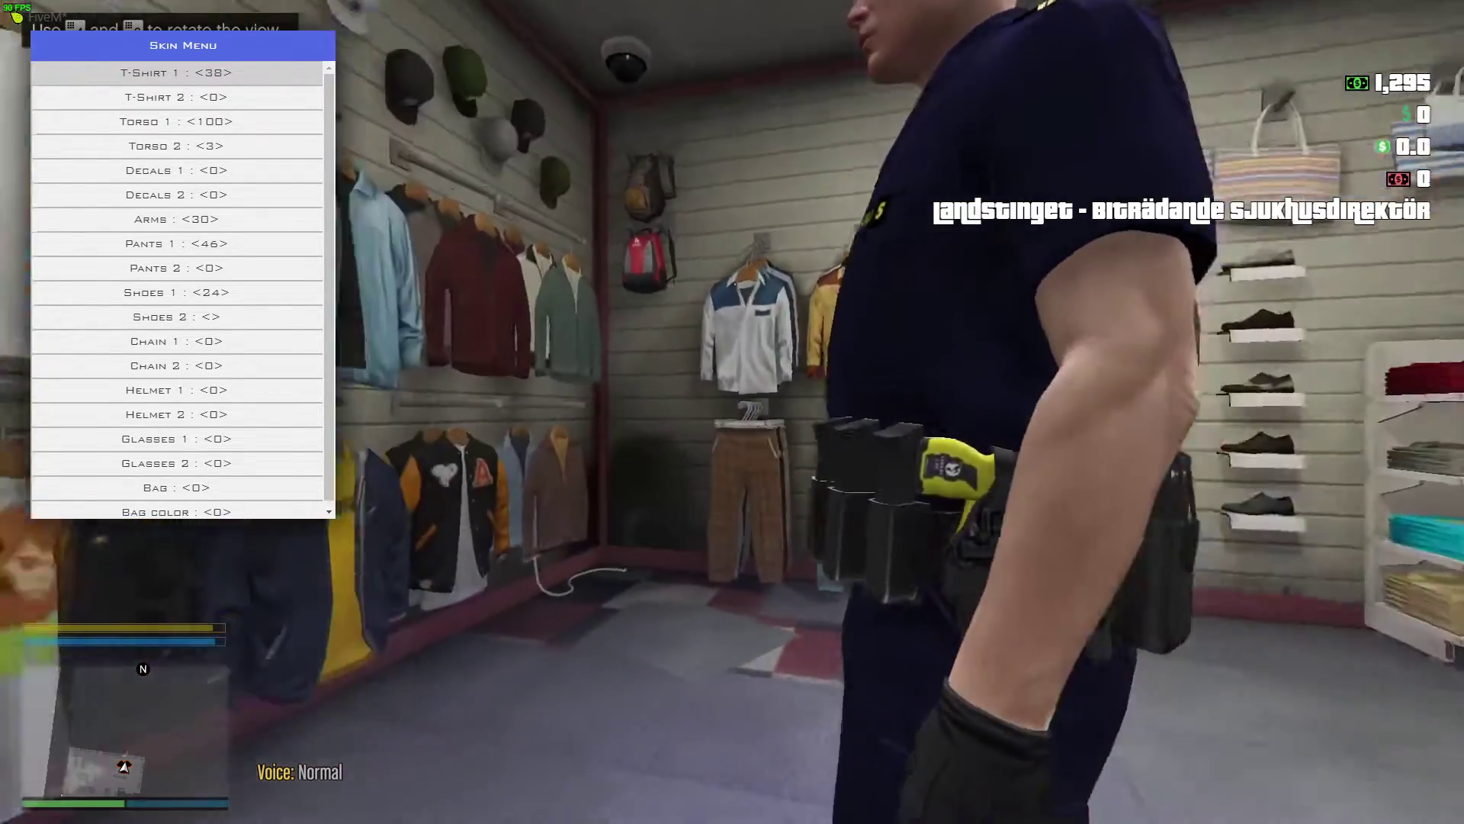
{"action": "key", "text": "KP_6"}
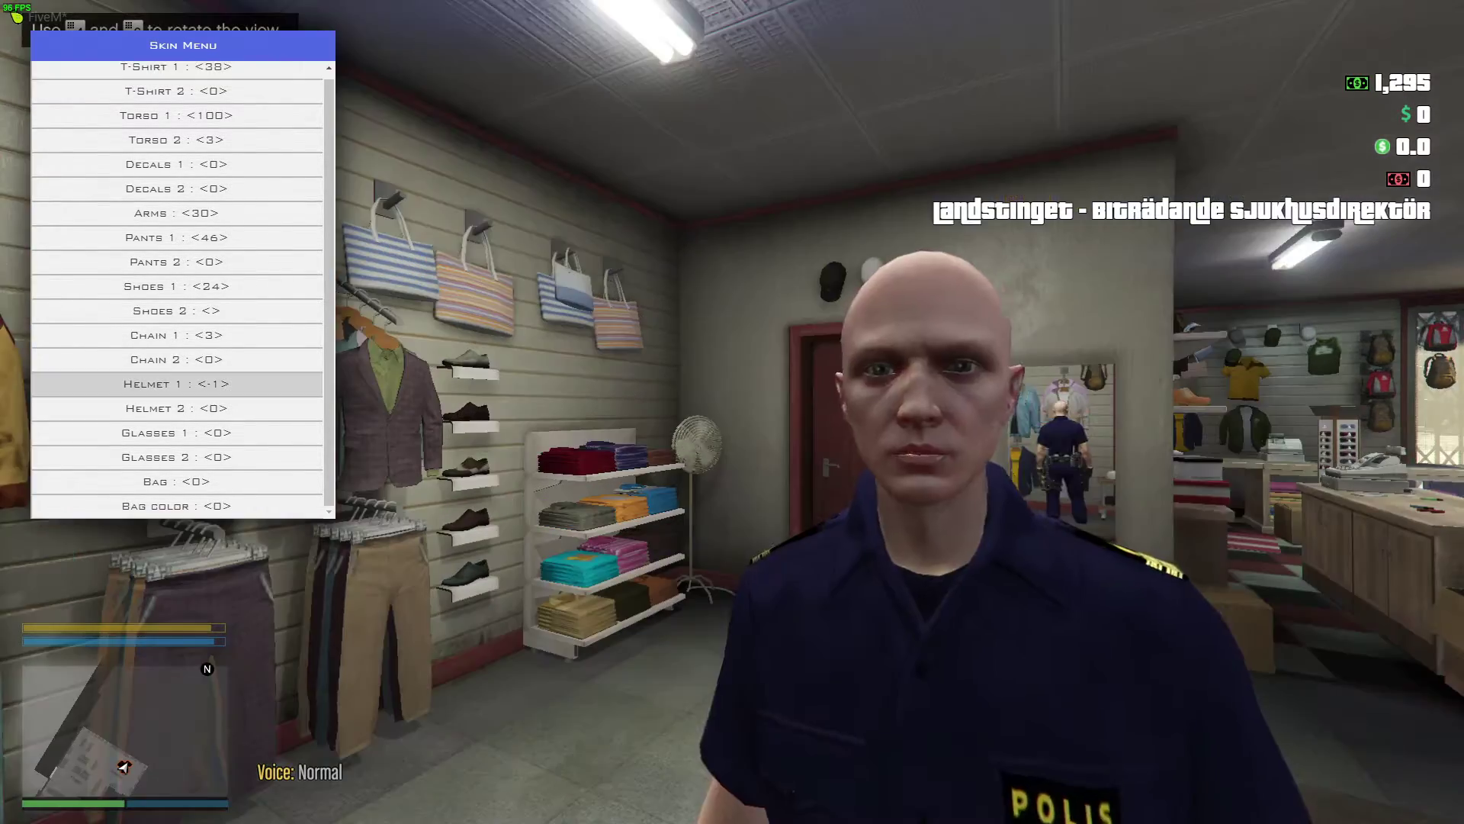
{"action": "key", "text": "BackSpace"}
{"action": "key", "text": "w"}
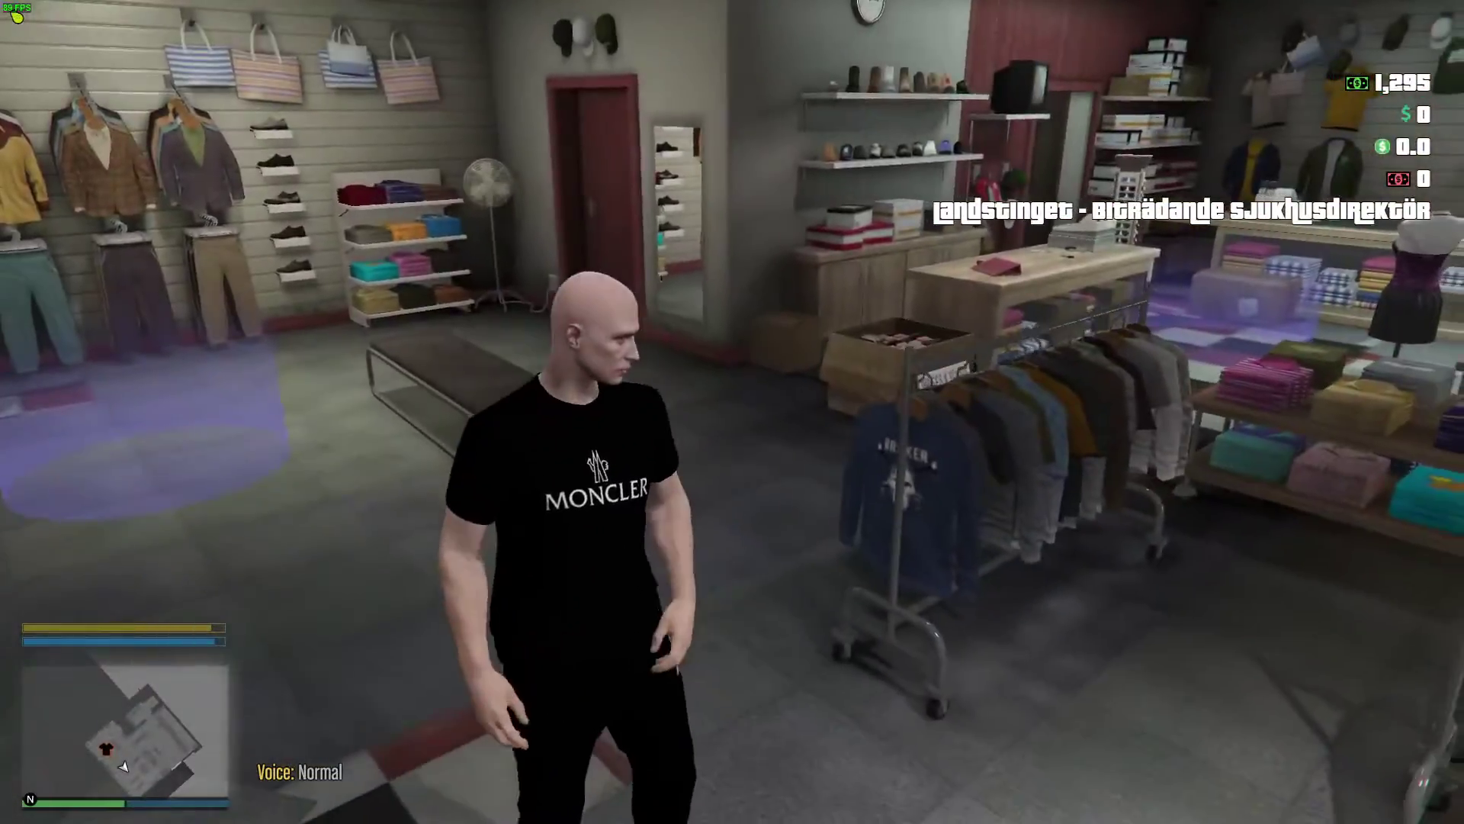
Exit the game by running the quit command in the client console.
{"action": "key", "text": "w"}
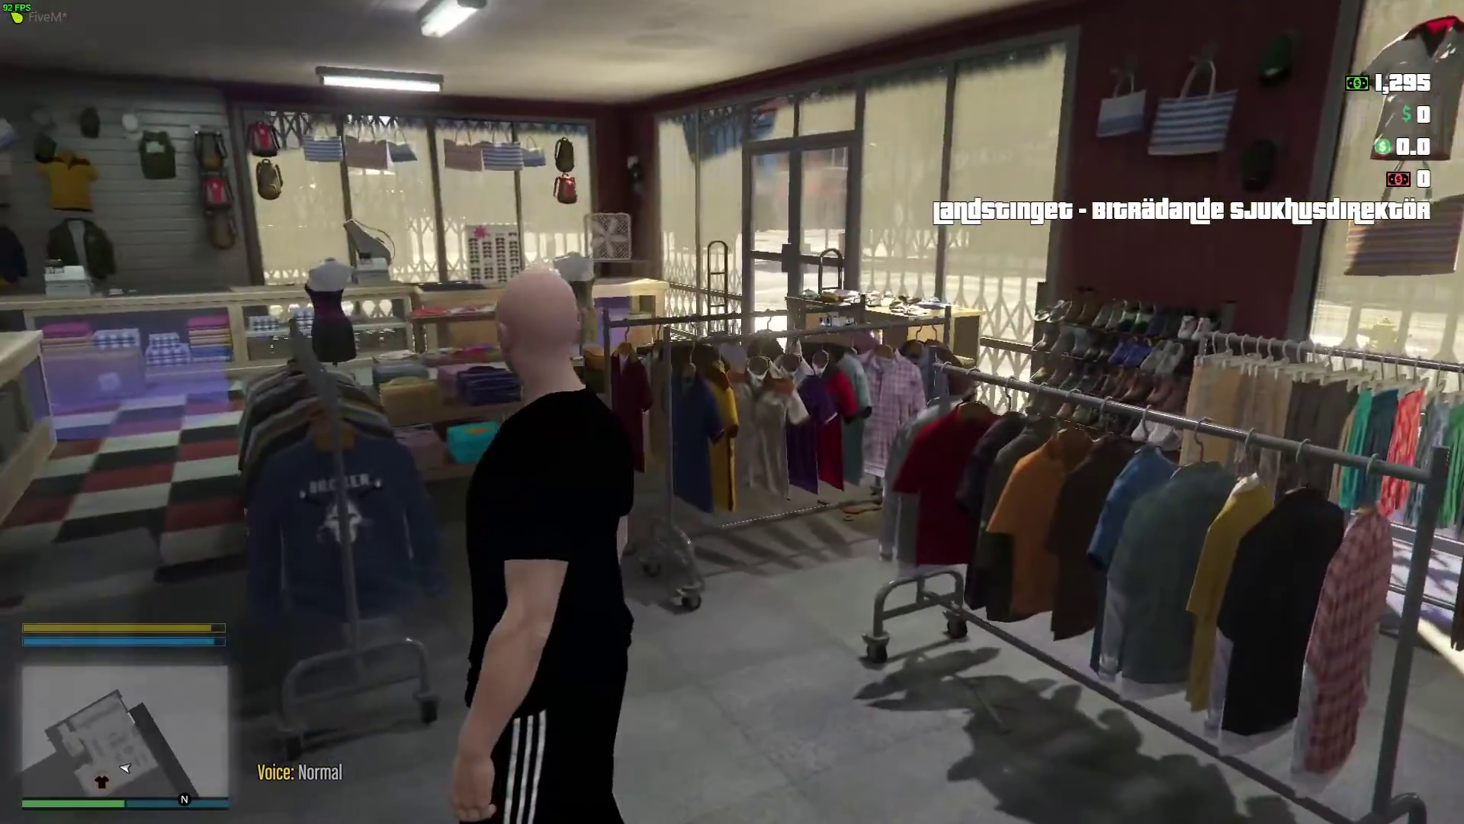
{"action": "key", "text": "w"}
{"action": "key", "text": "w"}
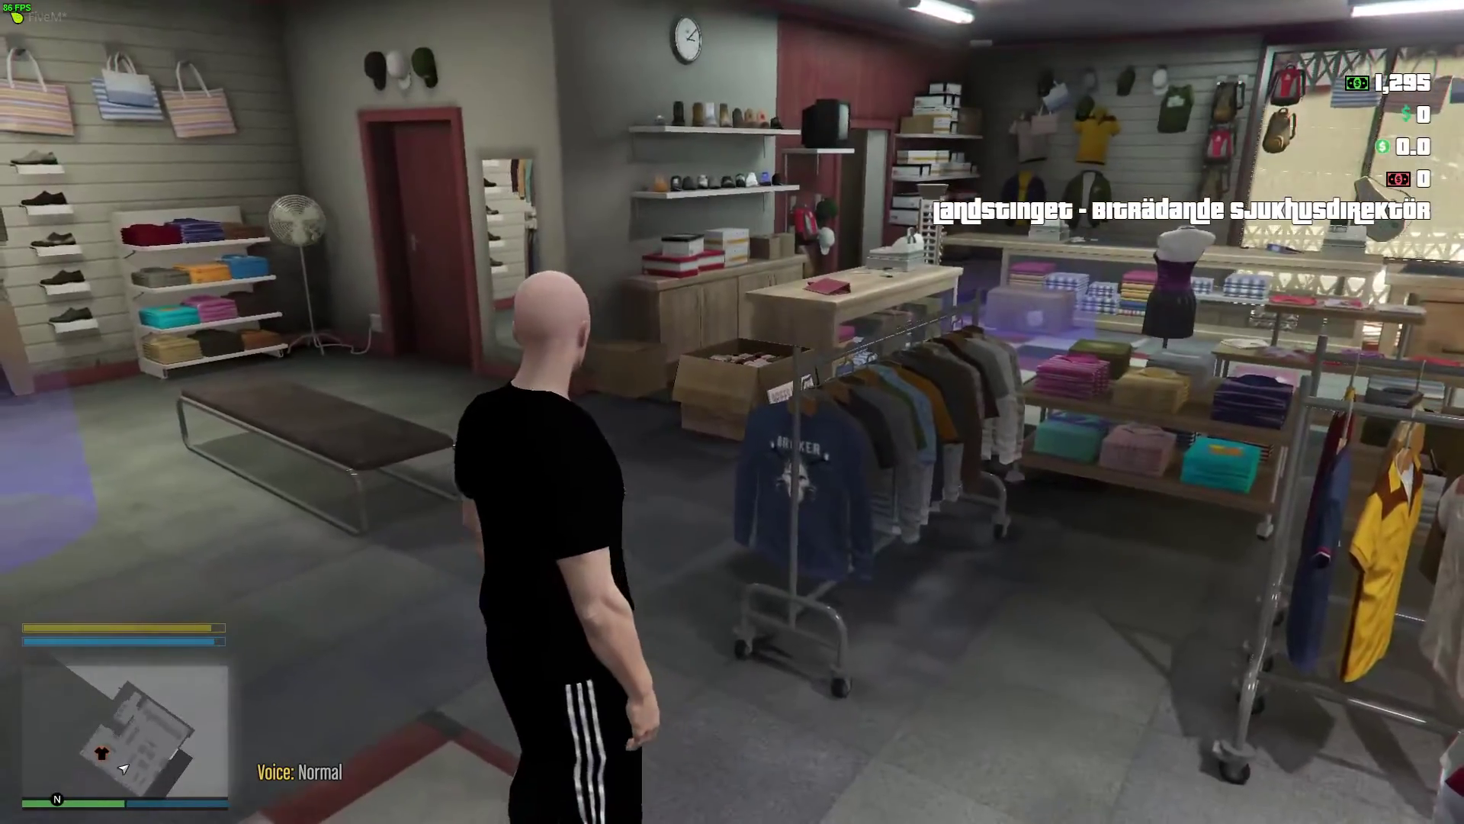
{"action": "key", "text": "F8"}
{"action": "type", "text": "quit"}
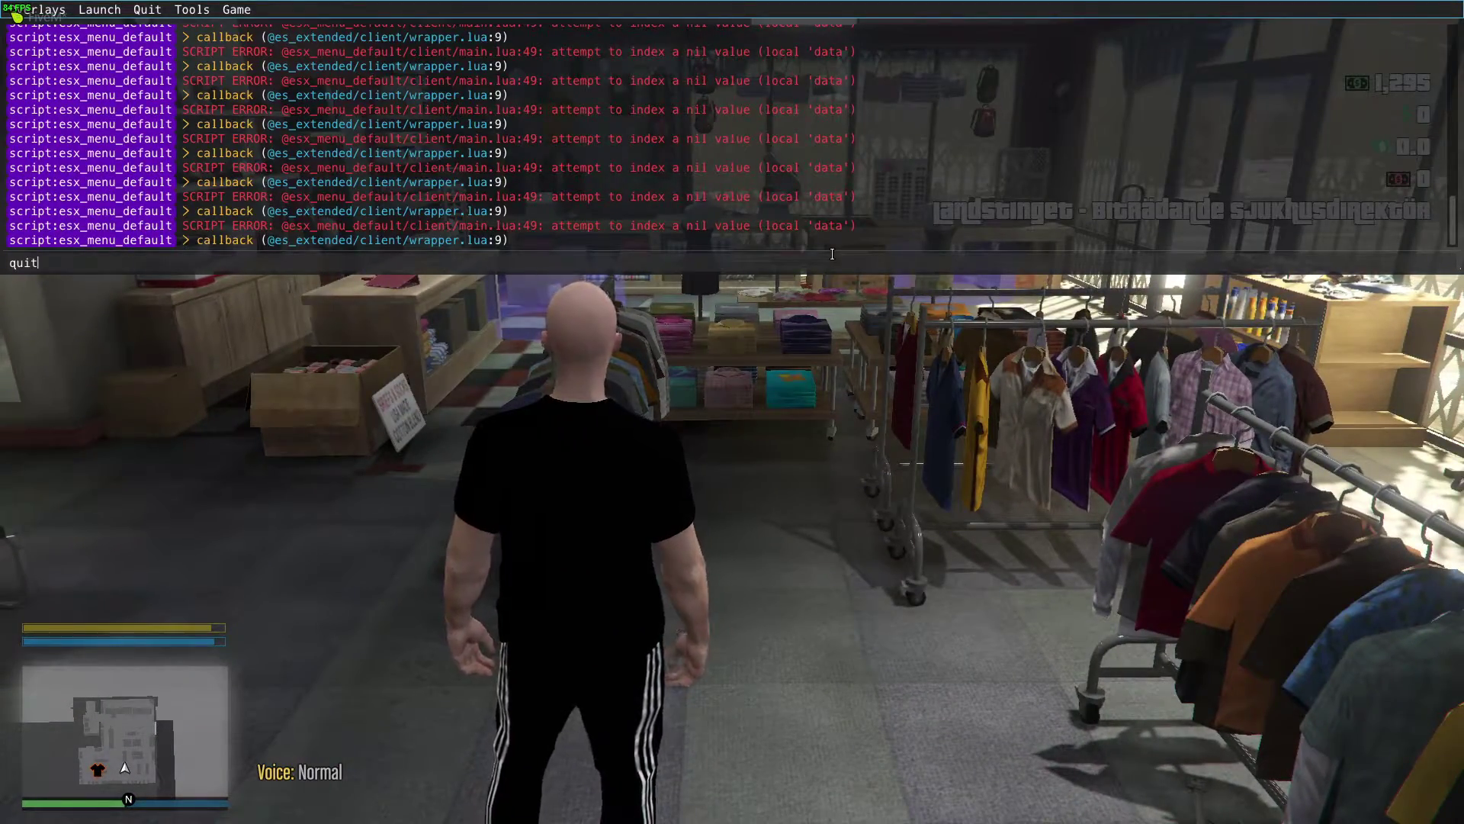
{"action": "key", "text": "Return"}
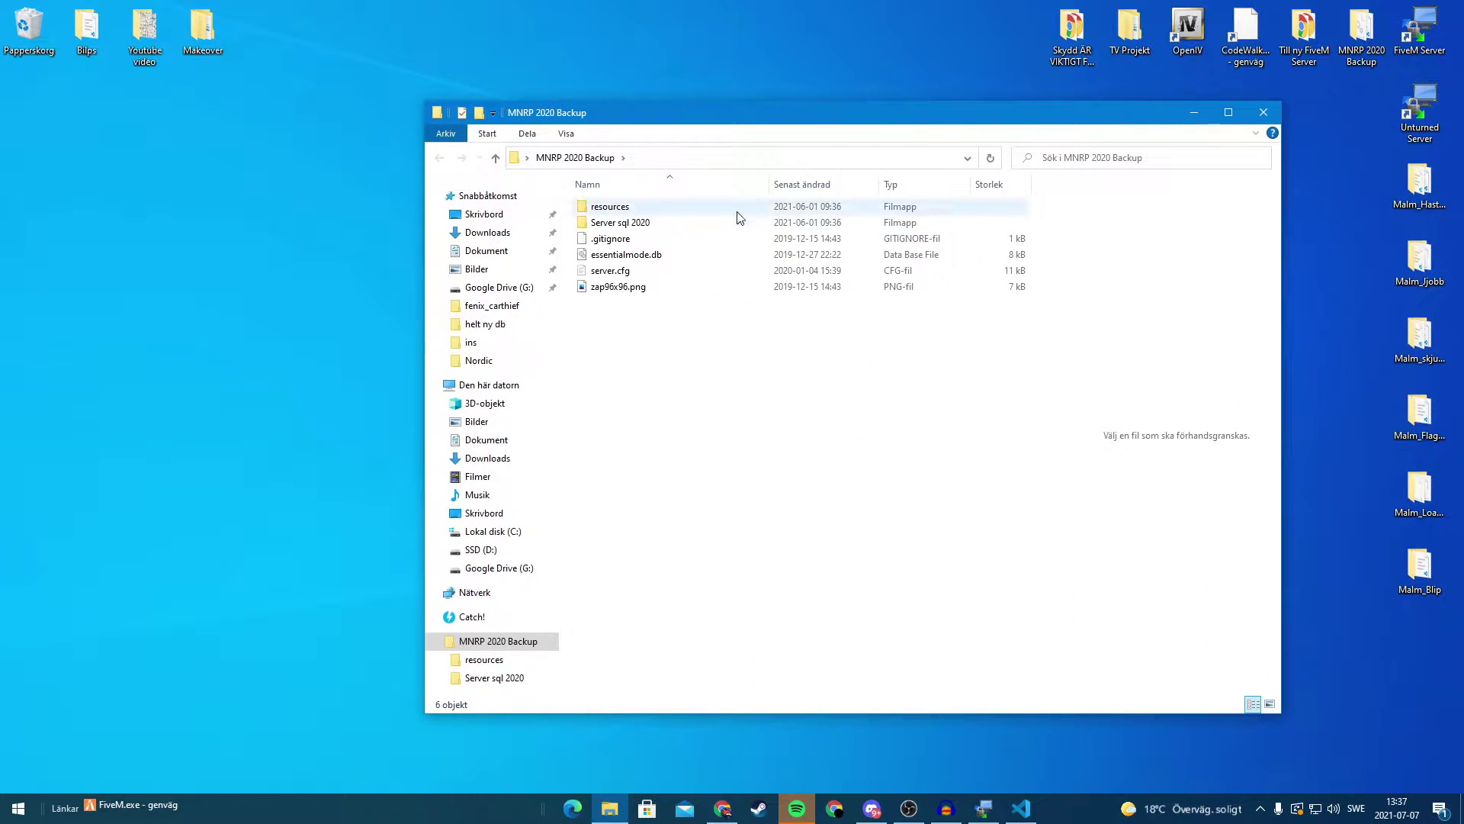
Open config.lua from the esx_policejob folder in the server backup's resources, inside [esx].
{"action": "double_click", "coordinate": [737, 208]}
{"action": "left_click", "coordinate": [1227, 112]}
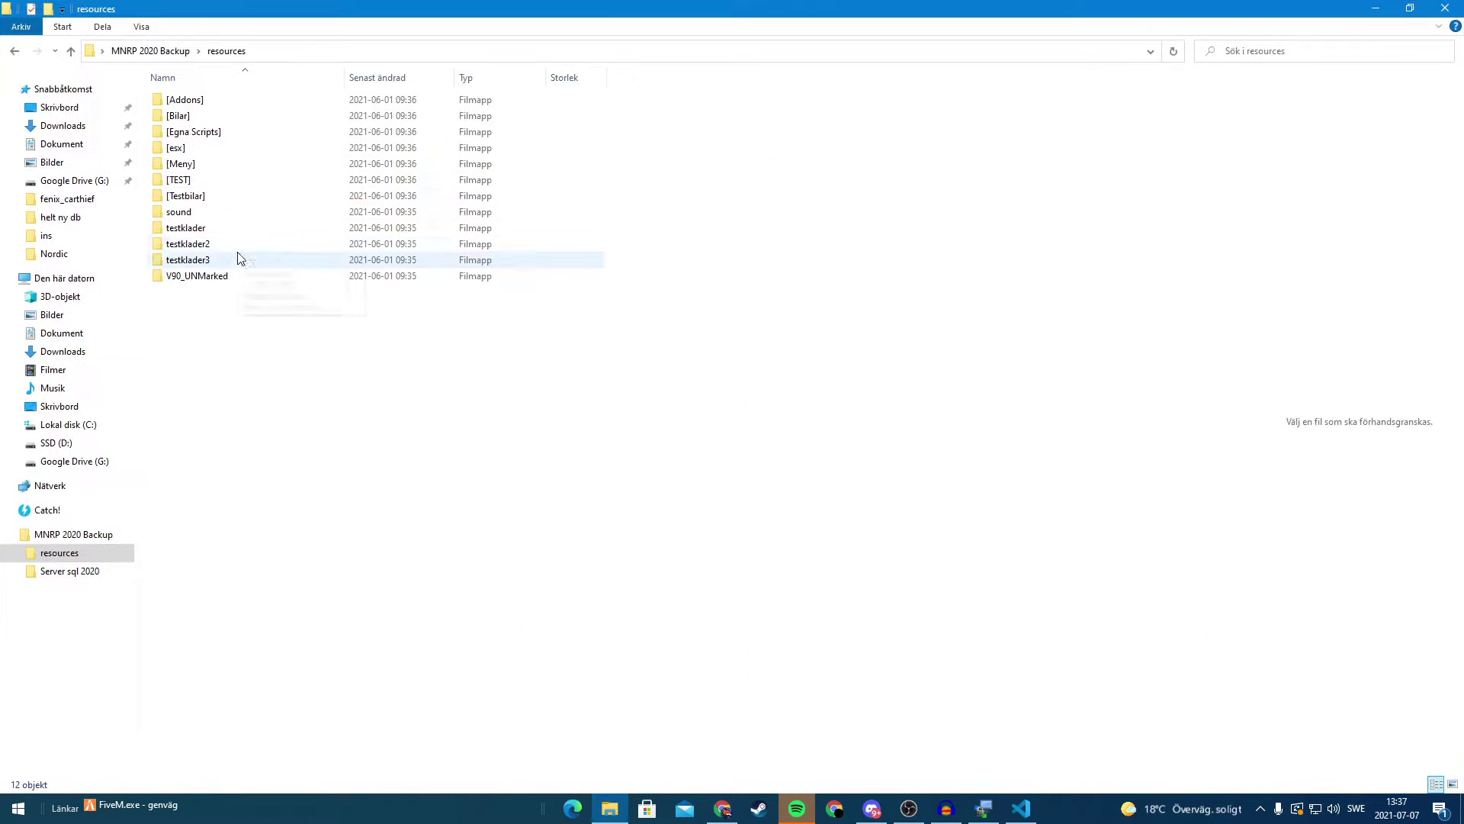
{"action": "double_click", "coordinate": [229, 147]}
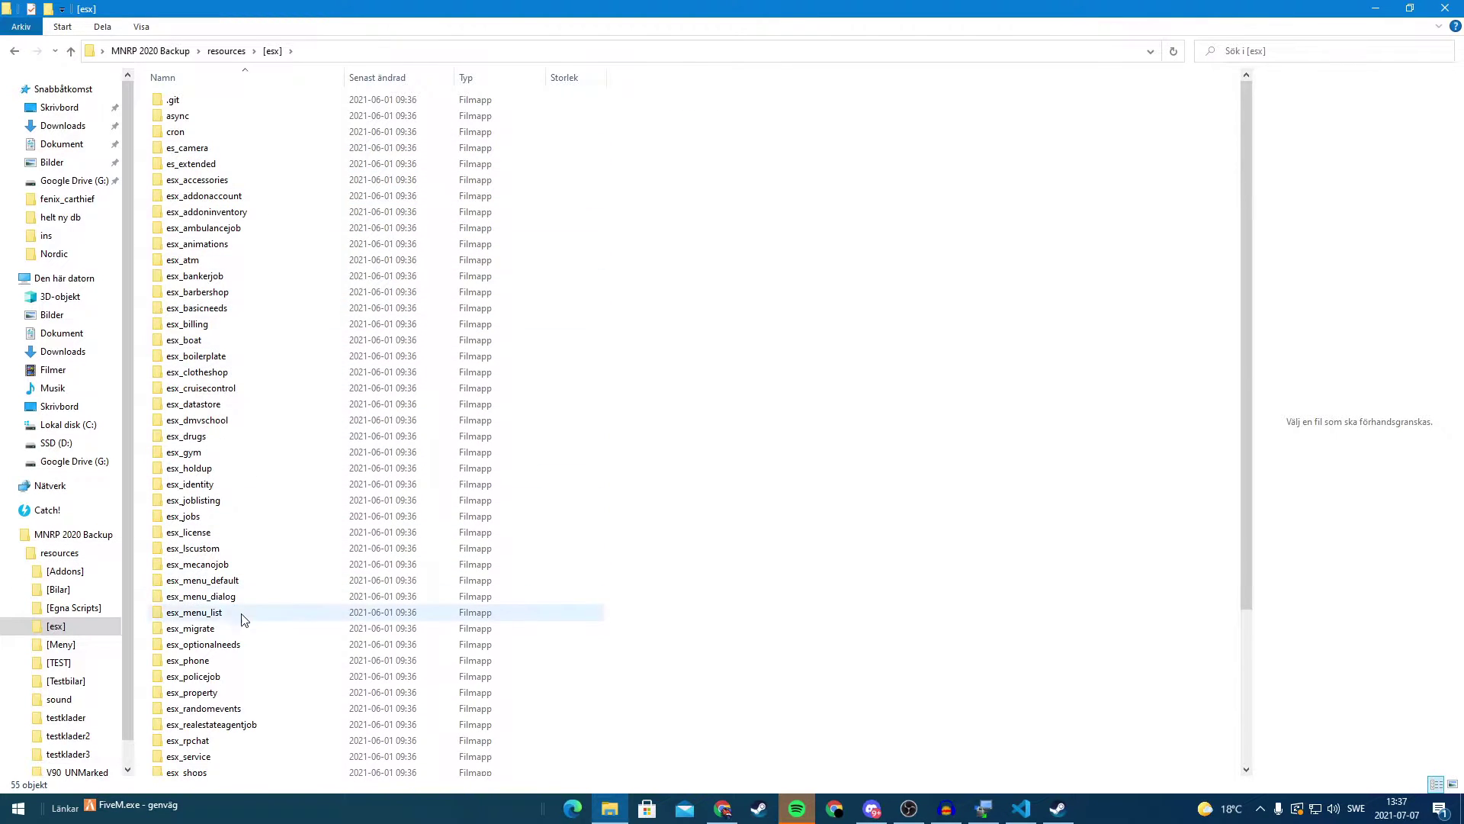
{"action": "double_click", "coordinate": [277, 677]}
{"action": "double_click", "coordinate": [236, 214]}
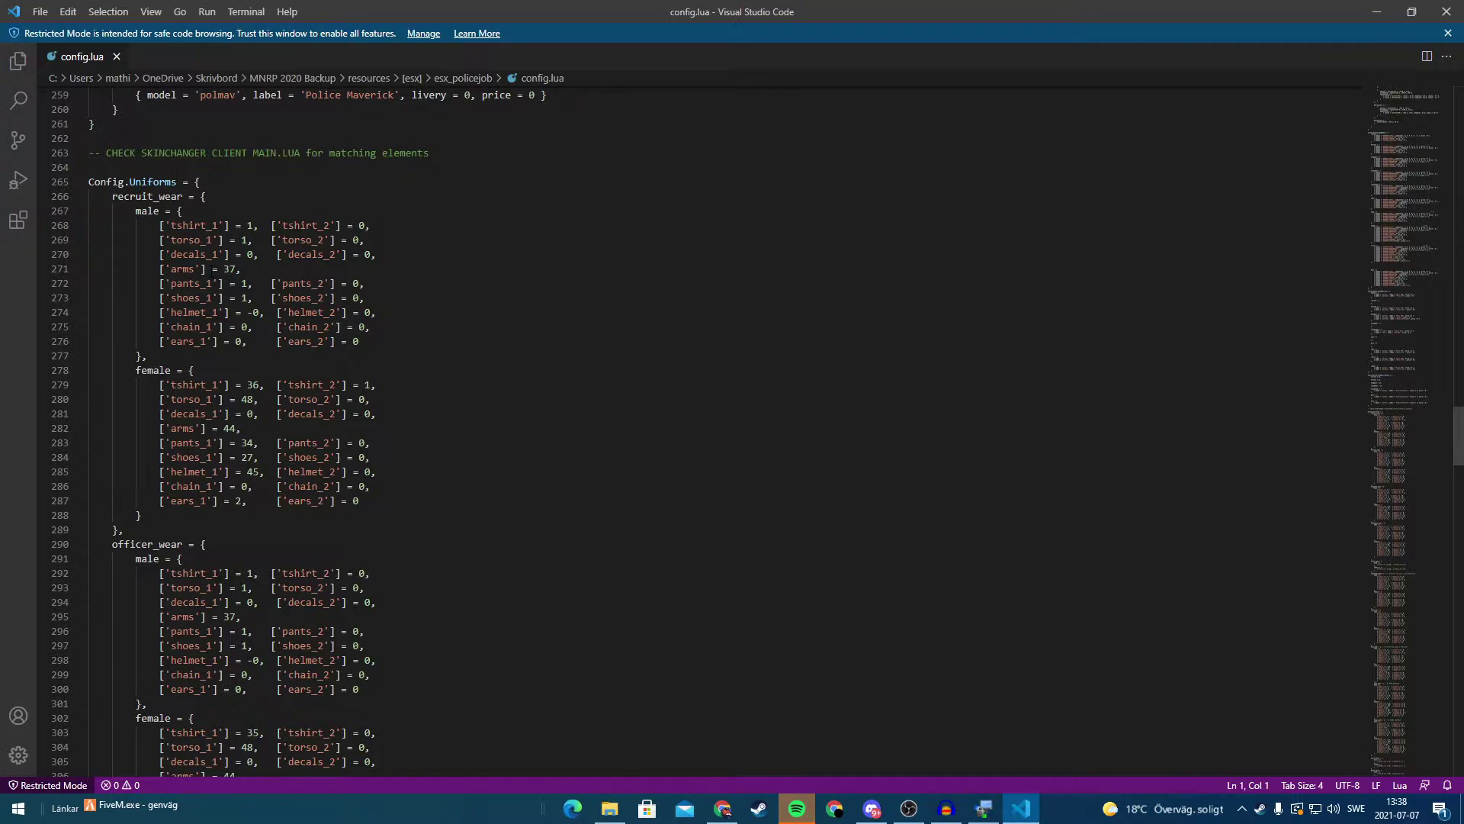
Find Config.Uniforms and set tshirt_1 to 38 in the male recruit_wear block.
{"action": "scroll", "coordinate": [208, 260], "scroll_direction": "down", "scroll_amount": 1}
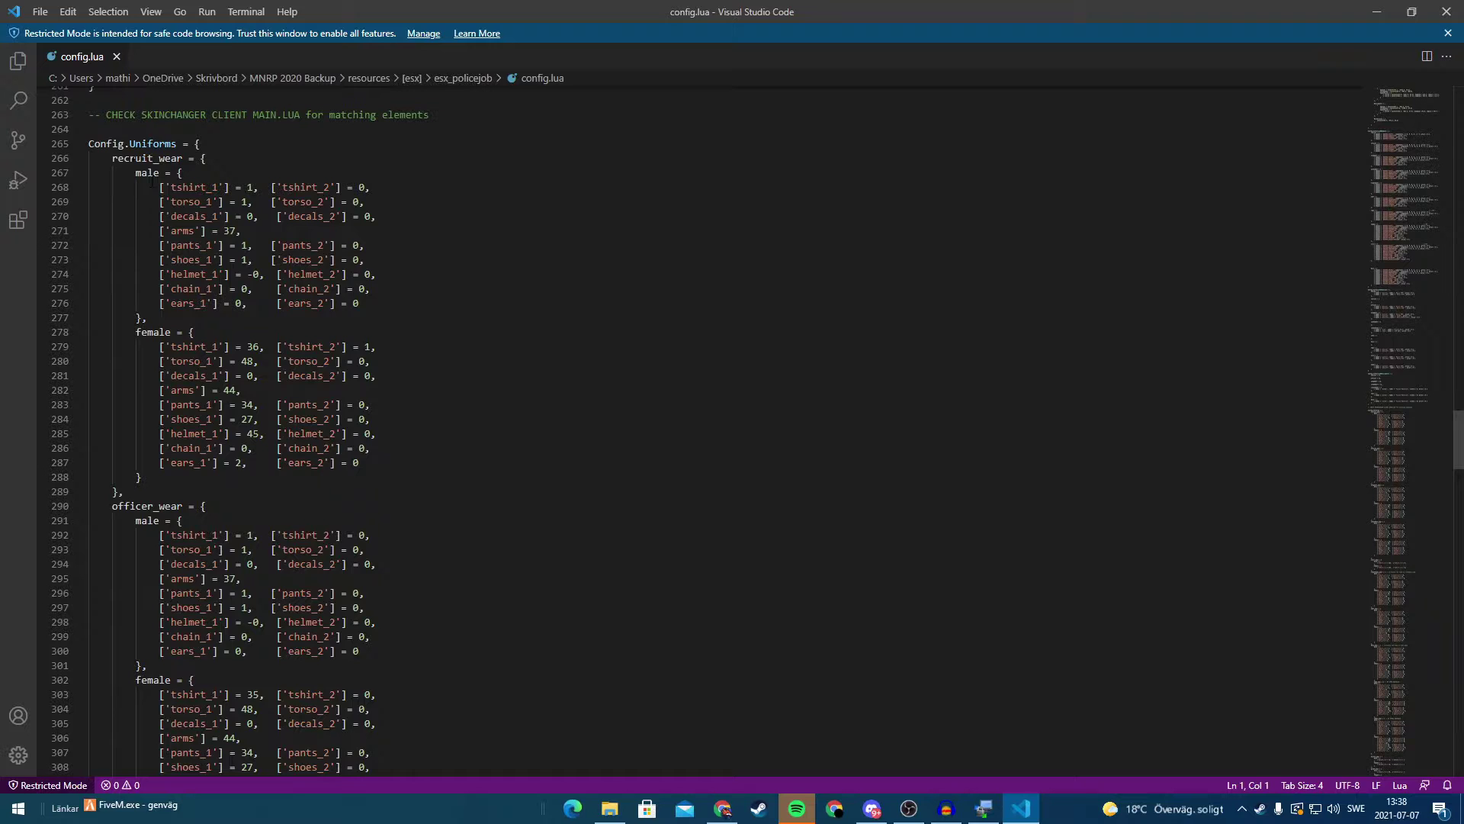
{"action": "scroll", "coordinate": [199, 172], "scroll_direction": "down", "scroll_amount": 1}
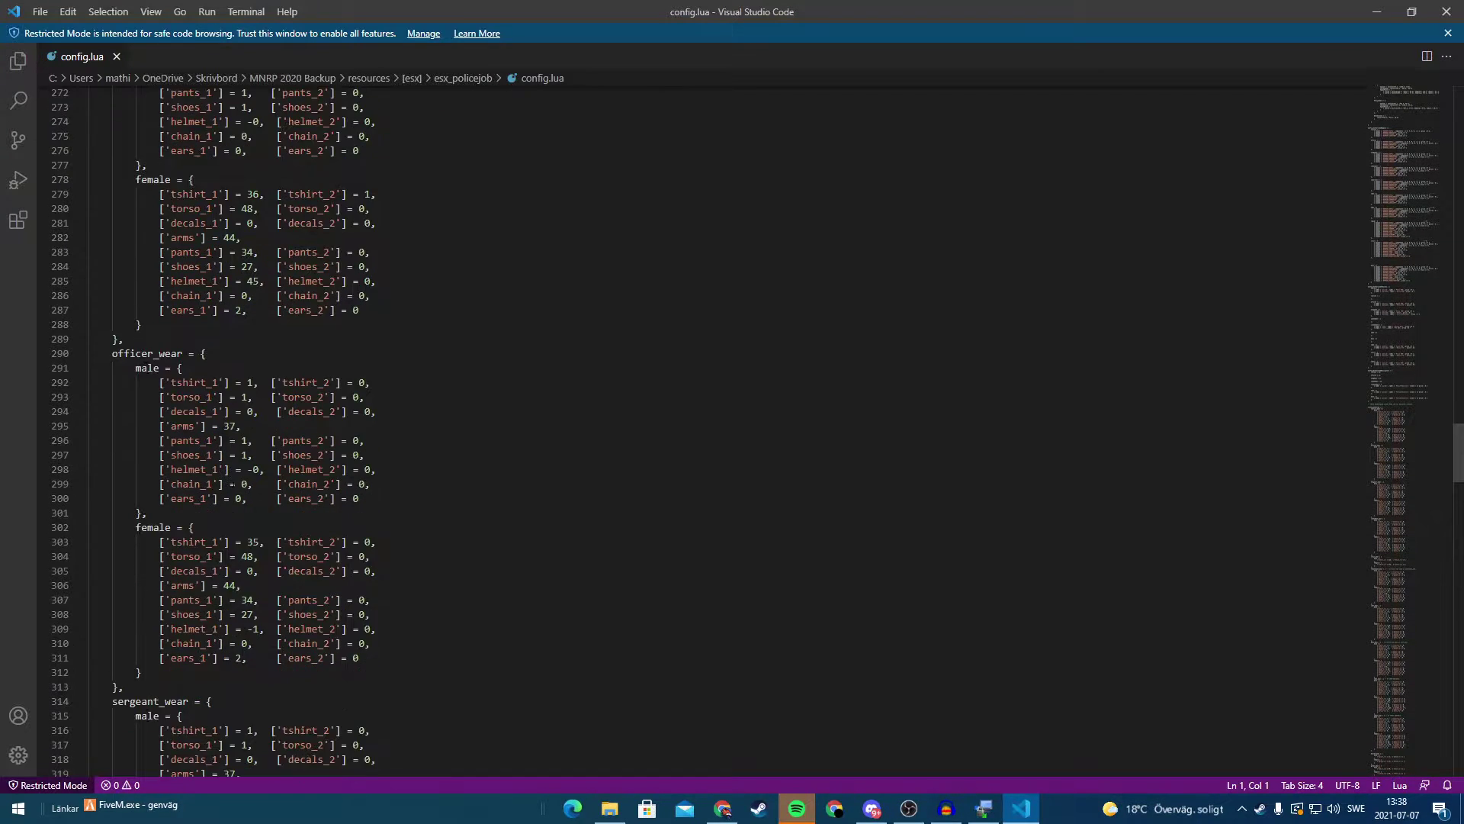
{"action": "scroll", "coordinate": [231, 483], "scroll_direction": "down", "scroll_amount": 2}
{"action": "scroll", "coordinate": [732, 430], "scroll_direction": "up", "scroll_amount": 8}
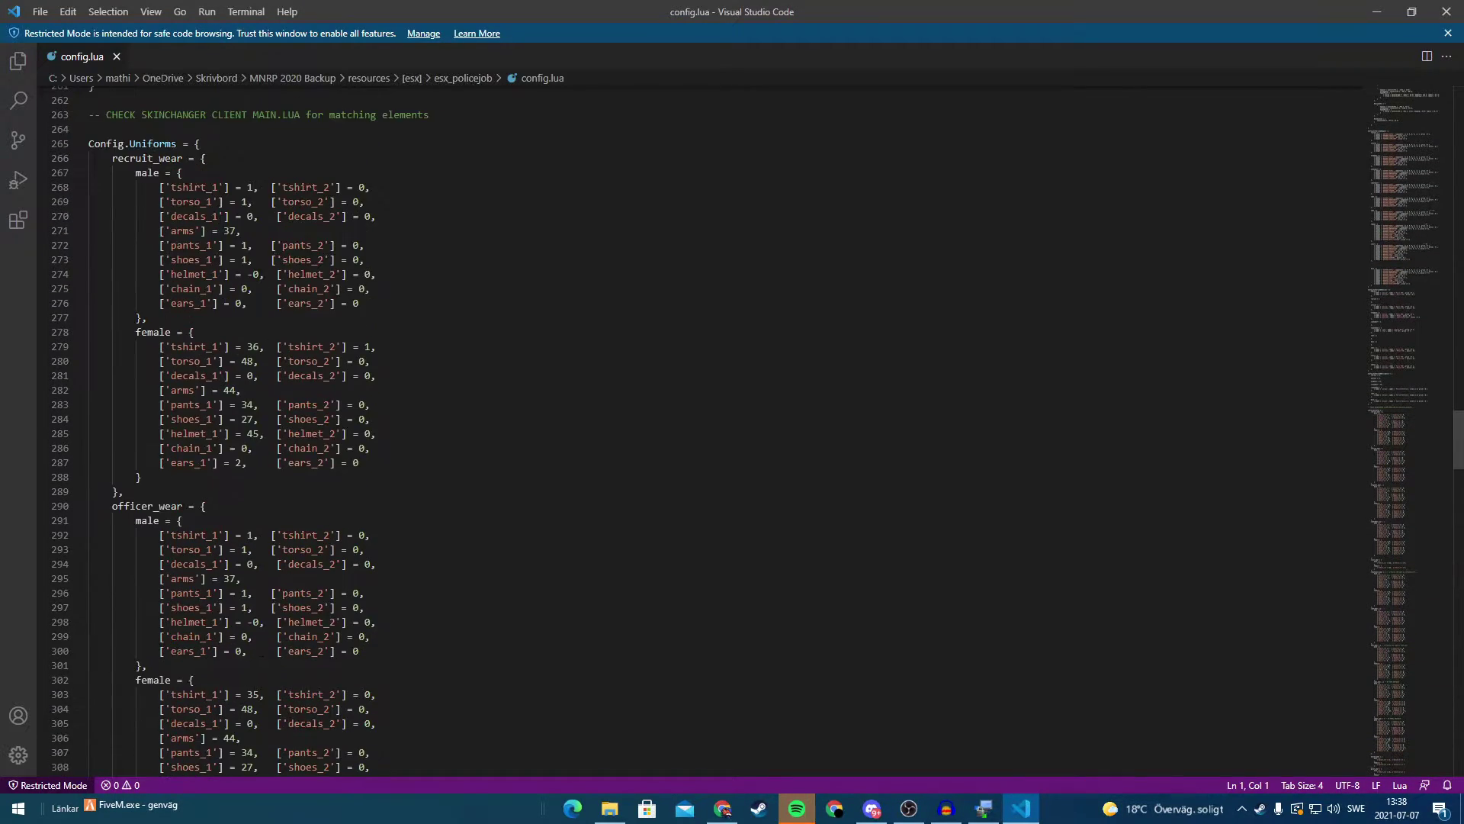
{"action": "left_click", "coordinate": [176, 301]}
{"action": "left_click_drag", "start_coordinate": [170, 302], "coordinate": [218, 301]}
{"action": "left_click", "coordinate": [201, 301]}
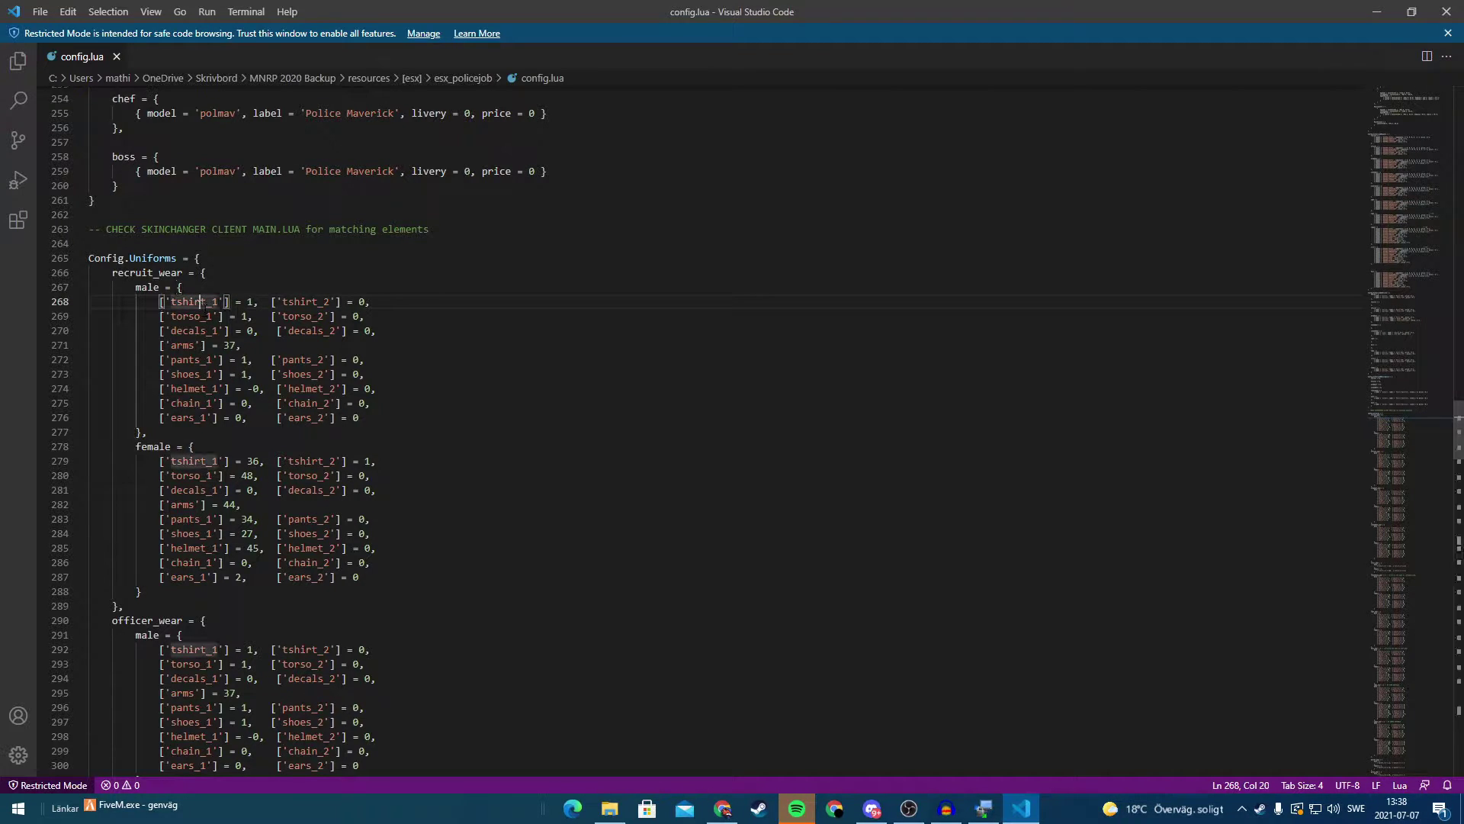
{"action": "left_click", "coordinate": [253, 301]}
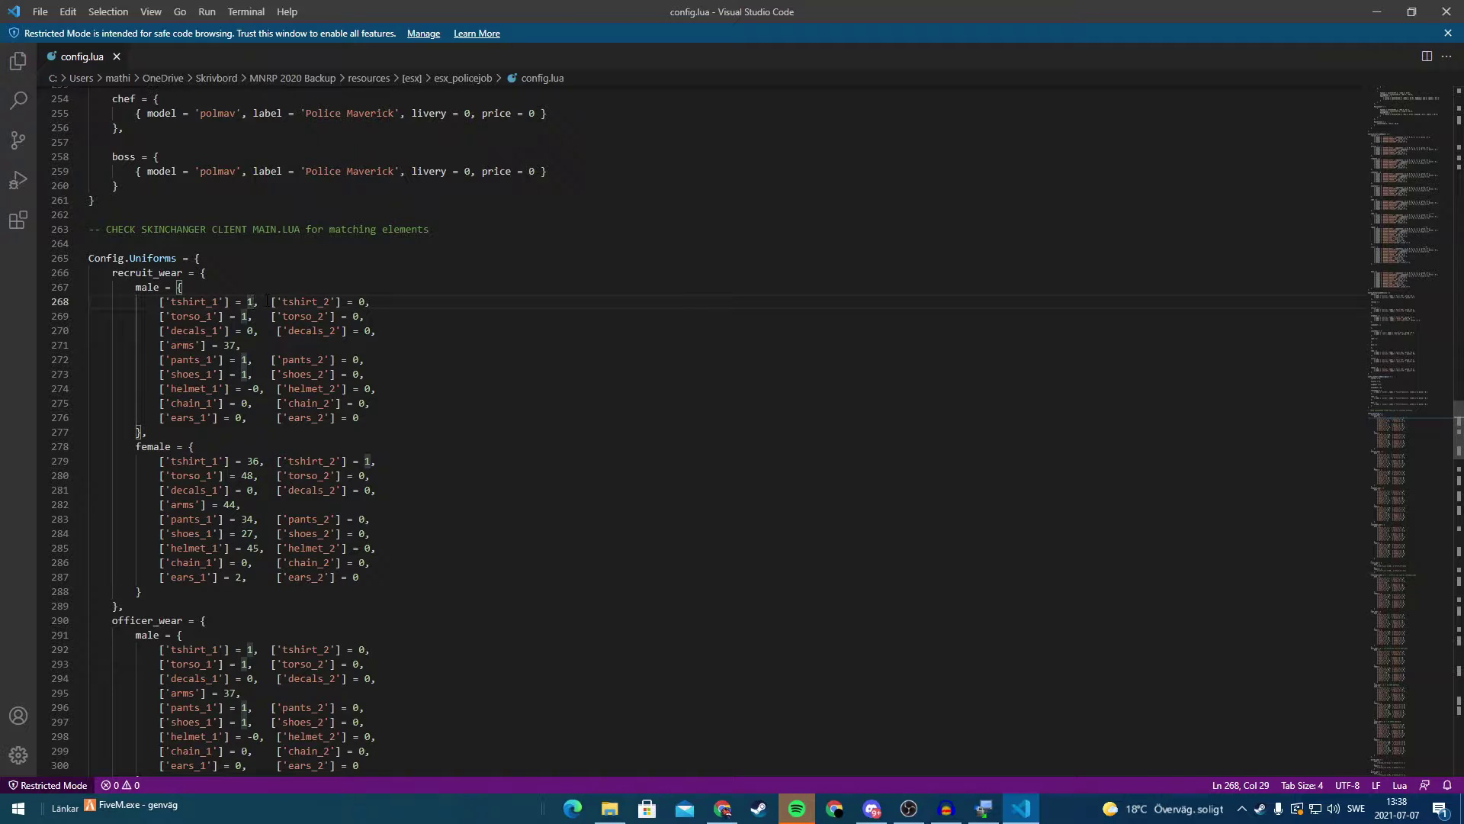
{"action": "key", "text": "BackSpace"}
{"action": "type", "text": "38"}
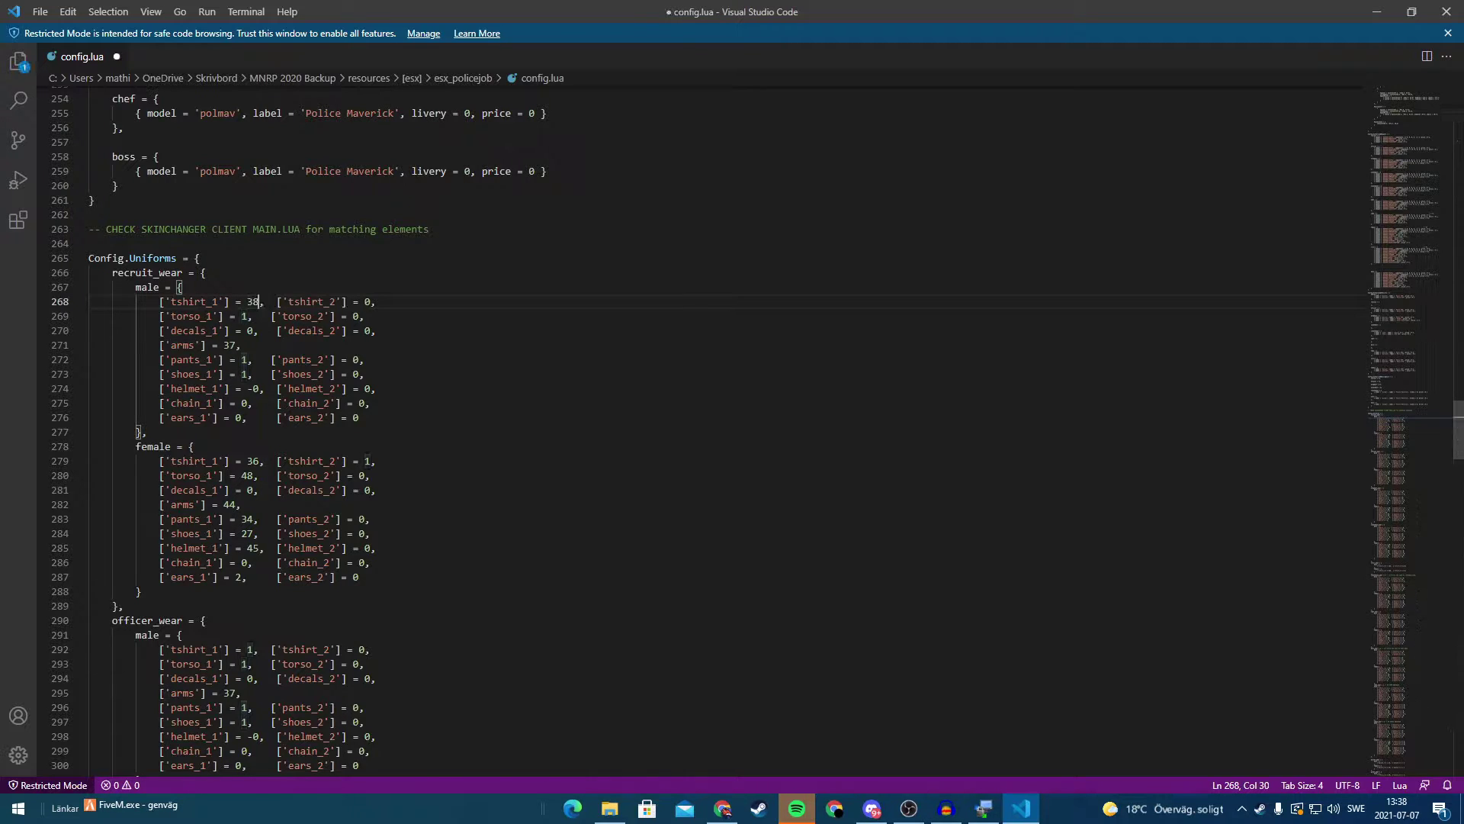
Set torso_1 to 100 in the male recruit_wear block.
{"action": "key", "text": "Right"}
{"action": "key", "text": "Right"}
{"action": "key", "text": "Right"}
{"action": "key", "text": "Right"}
{"action": "key", "text": "Right"}
{"action": "key", "text": "Right"}
{"action": "key", "text": "Right"}
{"action": "key", "text": "Right"}
{"action": "key", "text": "Right"}
{"action": "key", "text": "Right"}
{"action": "key", "text": "Right"}
{"action": "key", "text": "Right"}
{"action": "key", "text": "Right"}
{"action": "key", "text": "Right"}
{"action": "key", "text": "Right"}
{"action": "key", "text": "Right"}
{"action": "key", "text": "Right"}
{"action": "key", "text": "Down"}
{"action": "key", "text": "Left"}
{"action": "key", "text": "Left"}
{"action": "key", "text": "Left"}
{"action": "key", "text": "Left"}
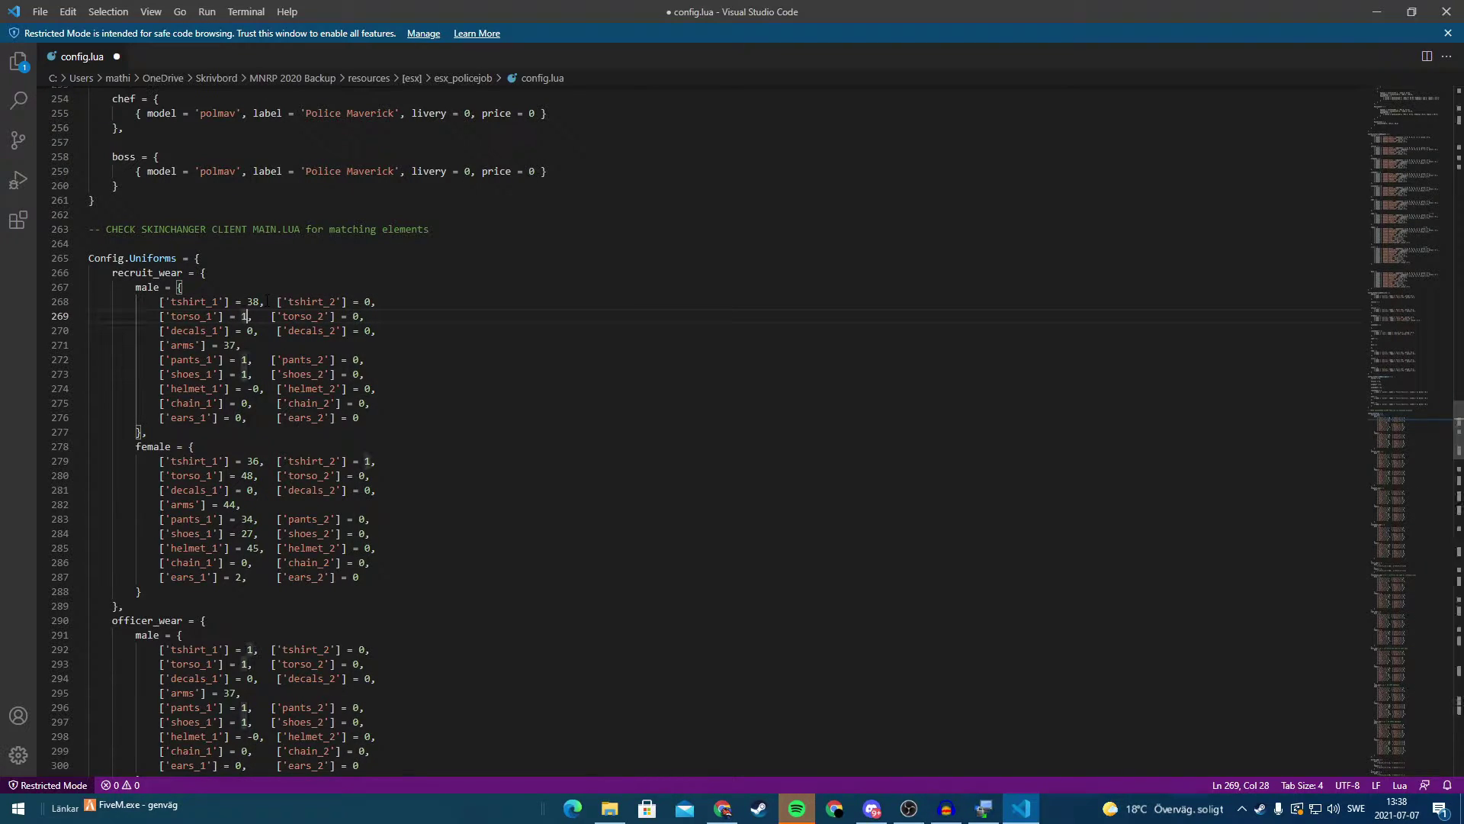
{"action": "type", "text": "00"}
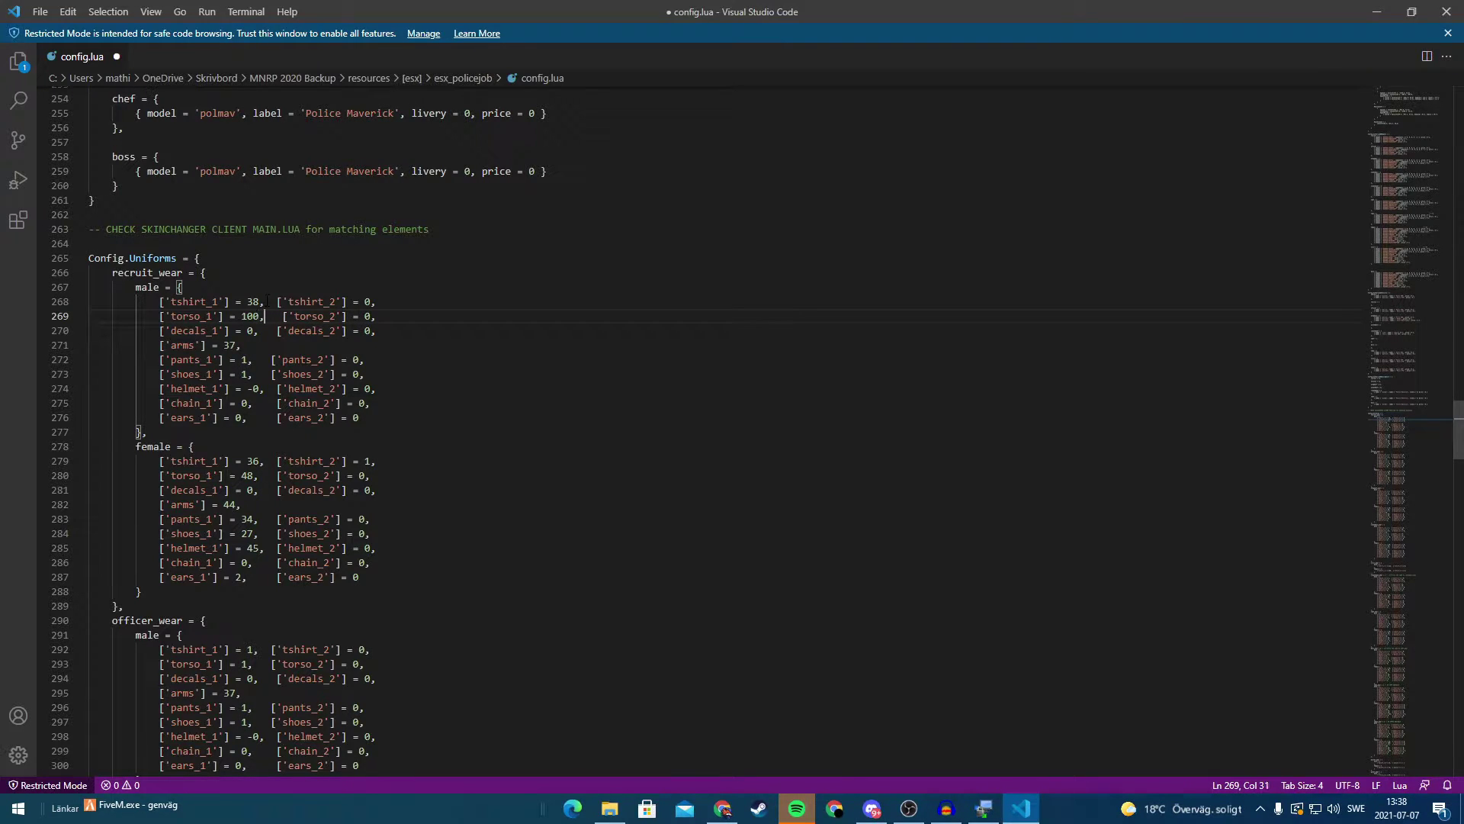
Set torso_2 to 3 in the male recruit_wear block.
{"action": "key", "text": "Right"}
{"action": "key", "text": "Right"}
{"action": "key", "text": "Right"}
{"action": "key", "text": "Right"}
{"action": "key", "text": "Right"}
{"action": "key", "text": "Right"}
{"action": "key", "text": "Right"}
{"action": "key", "text": "Right"}
{"action": "key", "text": "Right"}
{"action": "key", "text": "Right"}
{"action": "key", "text": "Right"}
{"action": "key", "text": "Right"}
{"action": "key", "text": "Right"}
{"action": "key", "text": "Right"}
{"action": "key", "text": "BackSpace"}
{"action": "type", "text": "3"}
{"action": "key", "text": "Down"}
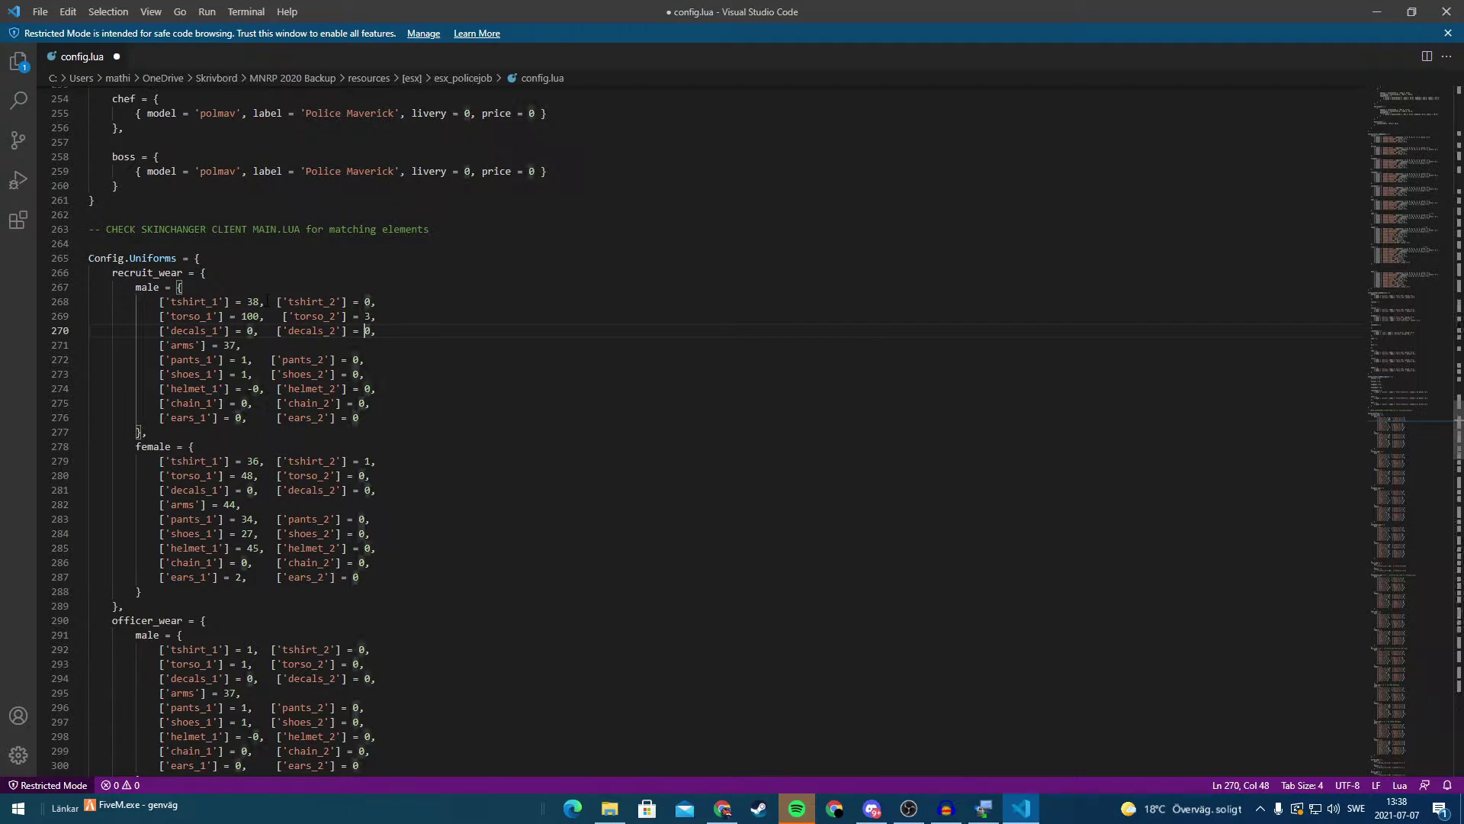
Skip the decals line and set arms to 30 for the male recruit uniform.
{"action": "key", "text": "Left"}
{"action": "key", "text": "Left"}
{"action": "key", "text": "Left"}
{"action": "key", "text": "Left"}
{"action": "key", "text": "Left"}
{"action": "key", "text": "Left"}
{"action": "key", "text": "Left"}
{"action": "key", "text": "Left"}
{"action": "key", "text": "Left"}
{"action": "key", "text": "Left"}
{"action": "key", "text": "Left"}
{"action": "key", "text": "Left"}
{"action": "key", "text": "Left"}
{"action": "key", "text": "Left"}
{"action": "key", "text": "Left"}
{"action": "key", "text": "Left"}
{"action": "key", "text": "Left"}
{"action": "key", "text": "Down"}
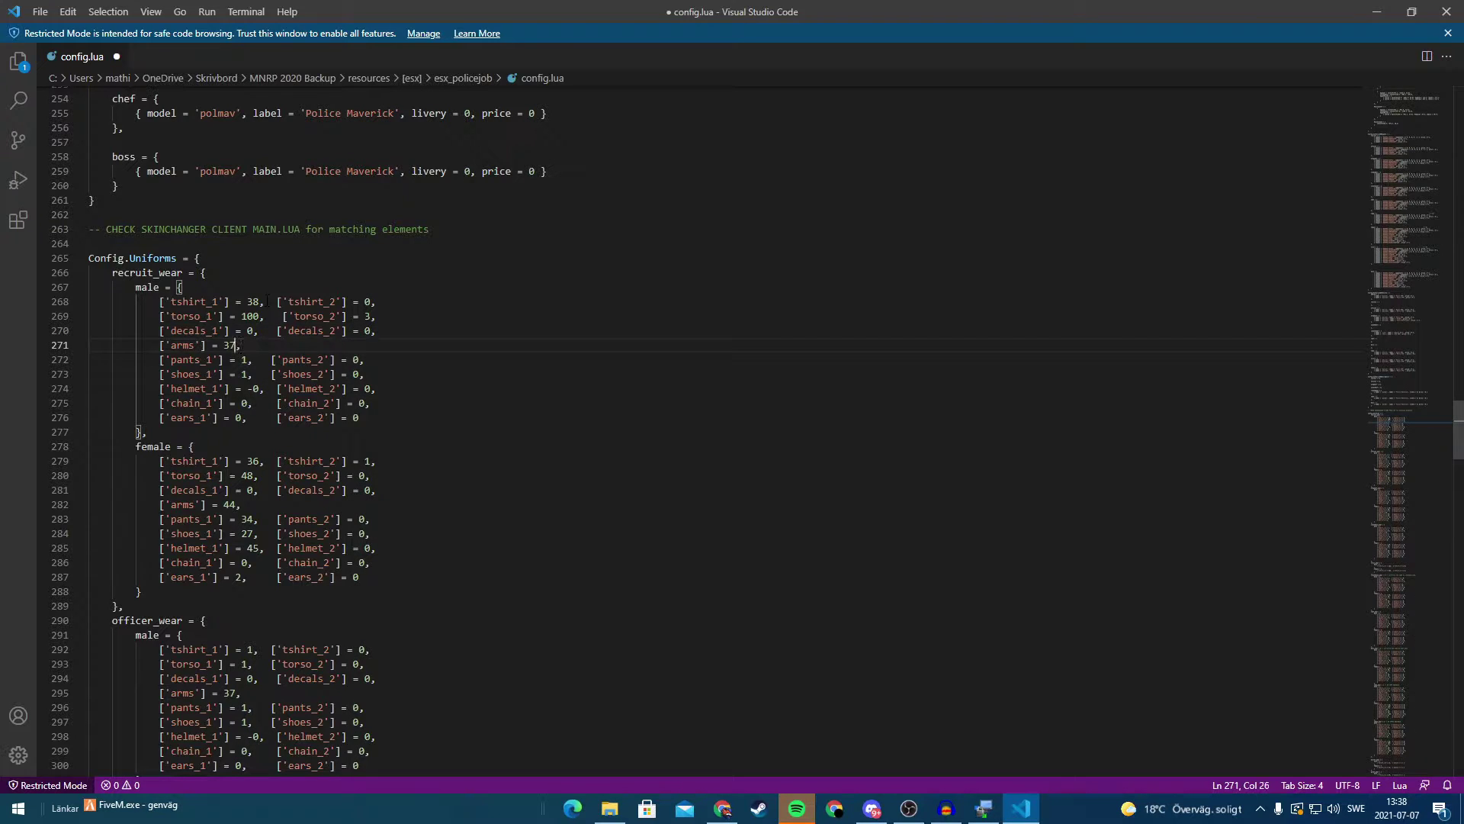
{"action": "key", "text": "Left"}
{"action": "key", "text": "BackSpace"}
{"action": "type", "text": "0"}
Set pants_1 to 46 and shoes_1 to 24 for the male recruit uniform.
{"action": "key", "text": "Down"}
{"action": "key", "text": "Delete"}
{"action": "type", "text": "46"}
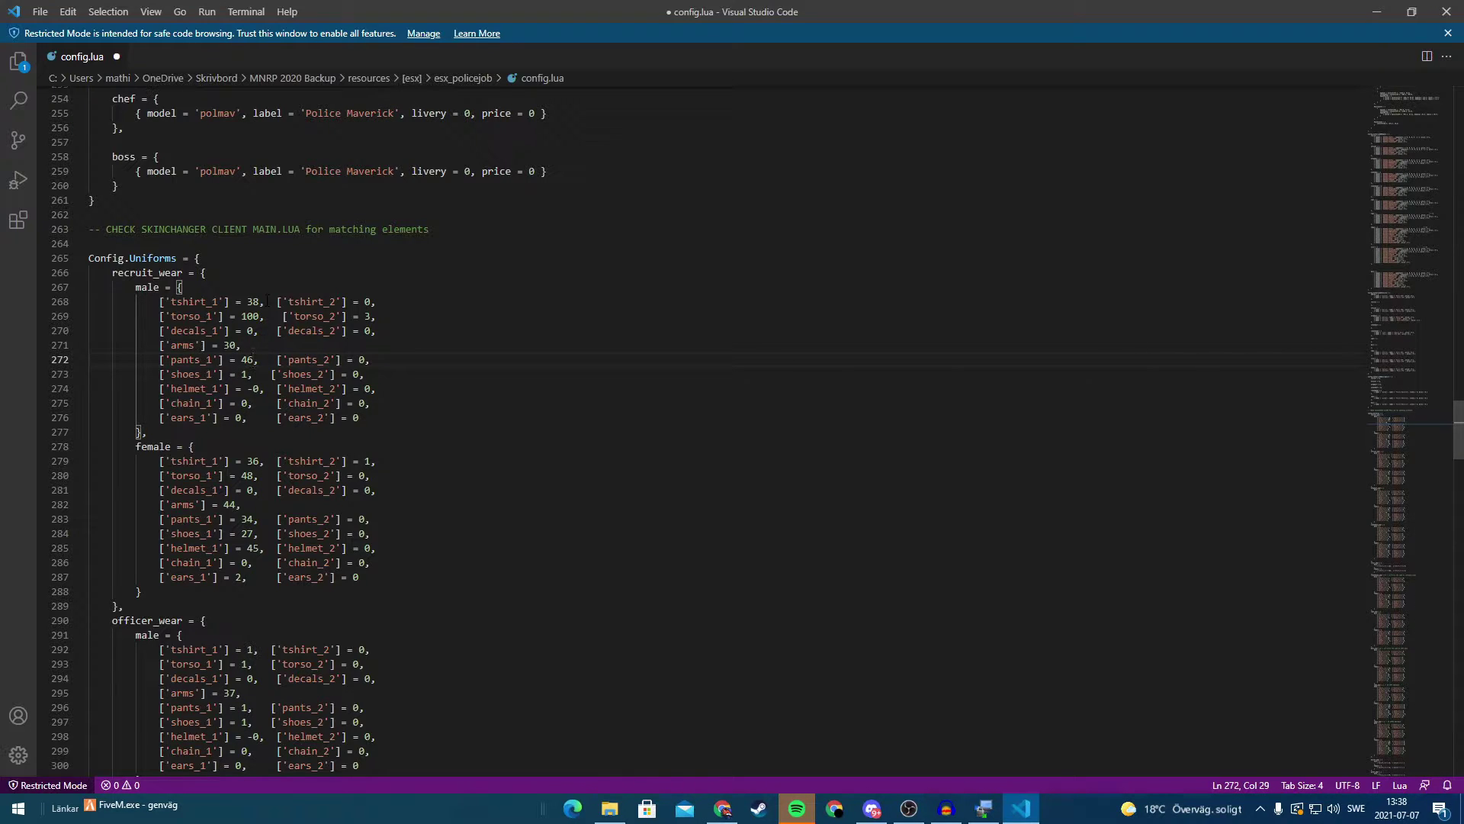
{"action": "key", "text": "Down"}
{"action": "key", "text": "Left"}
{"action": "key", "text": "BackSpace"}
{"action": "type", "text": "24"}
Leave the helmet line as it is and set chain_1 to 3 for the male recruit uniform.
{"action": "key", "text": "Down"}
{"action": "key", "text": "Down"}
{"action": "key", "text": "Left"}
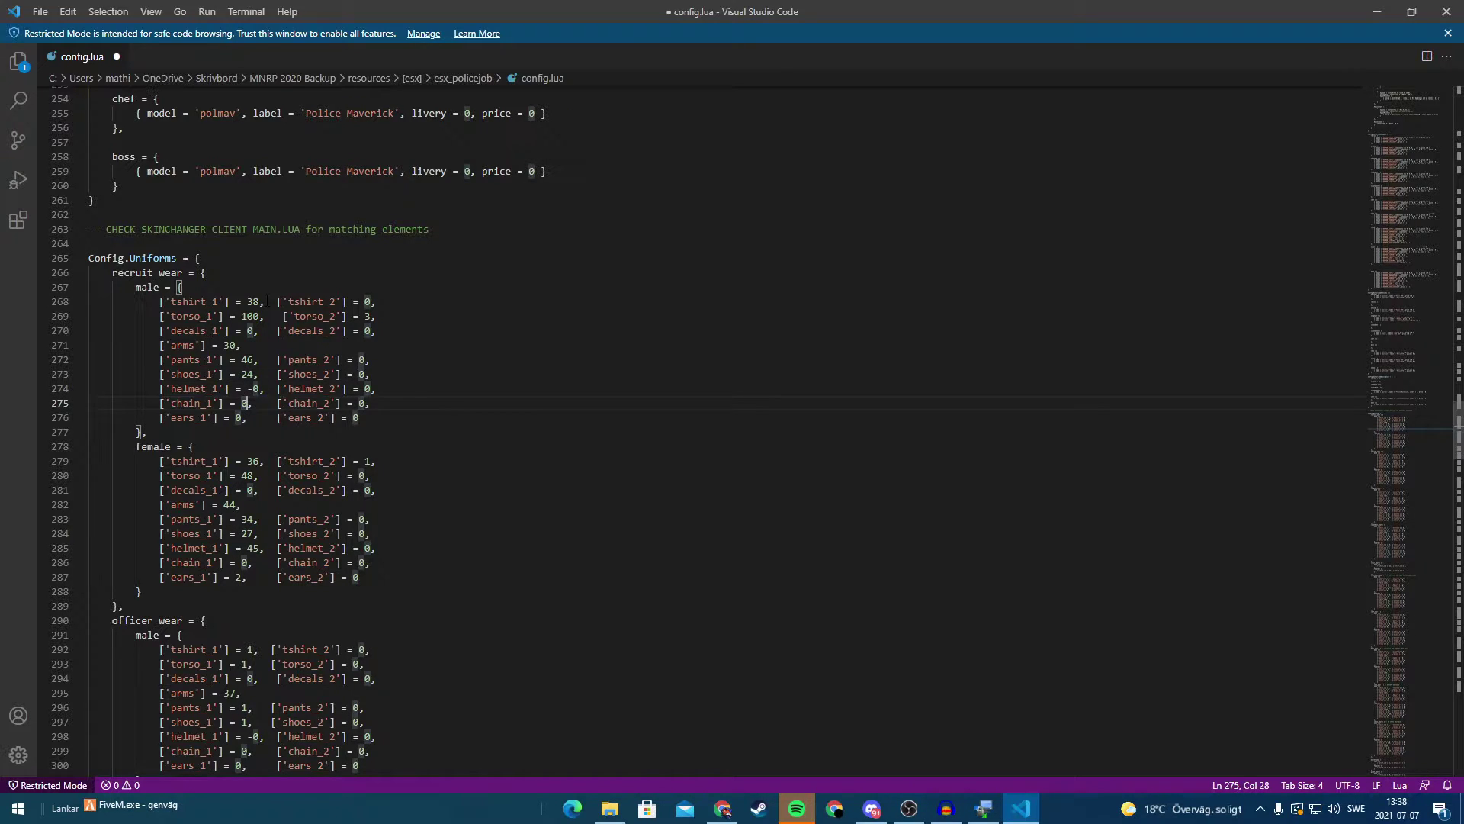
{"action": "key", "text": "BackSpace"}
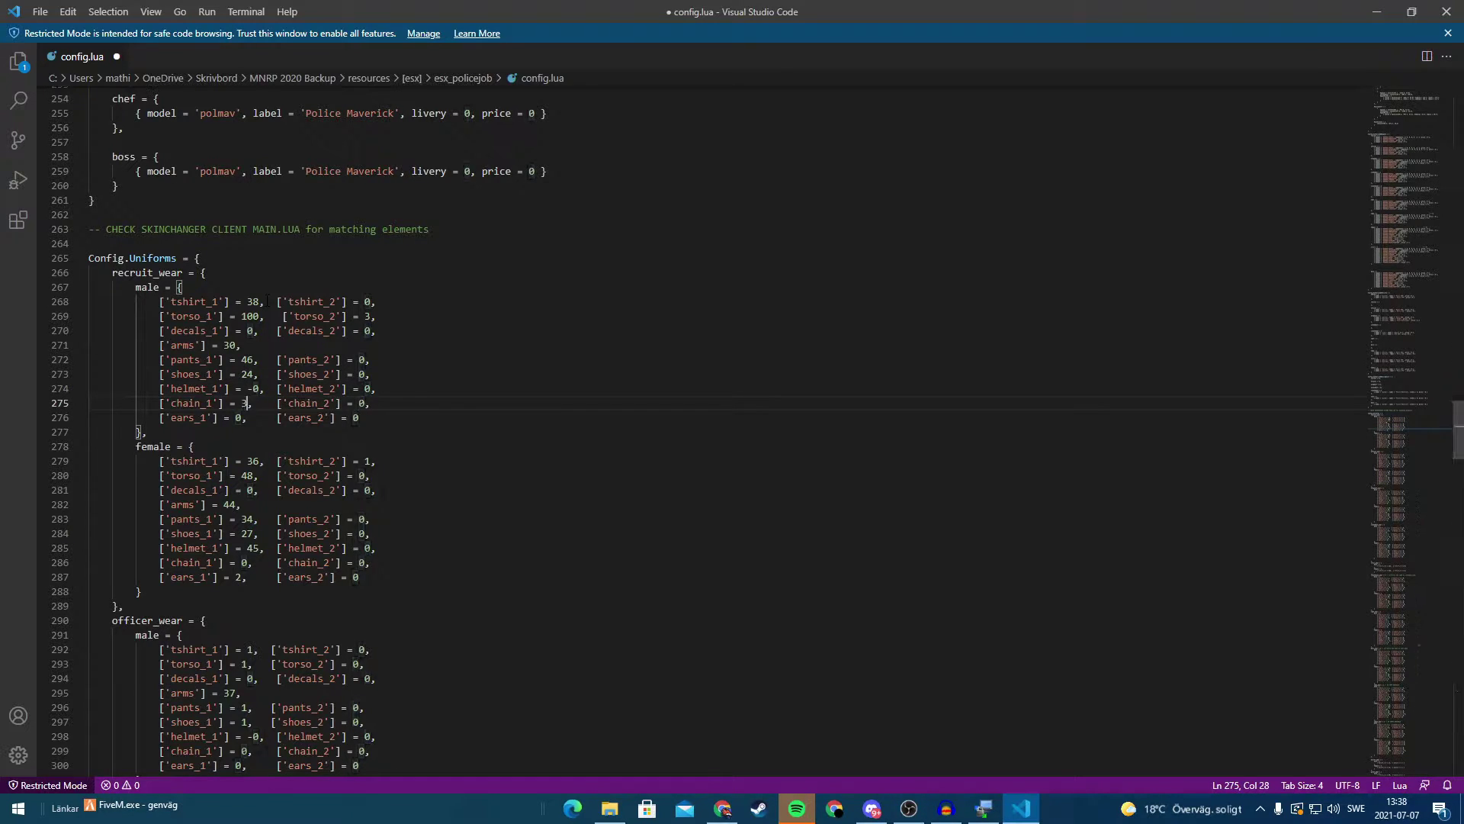
{"action": "type", "text": "3"}
{"action": "key", "text": "Down"}
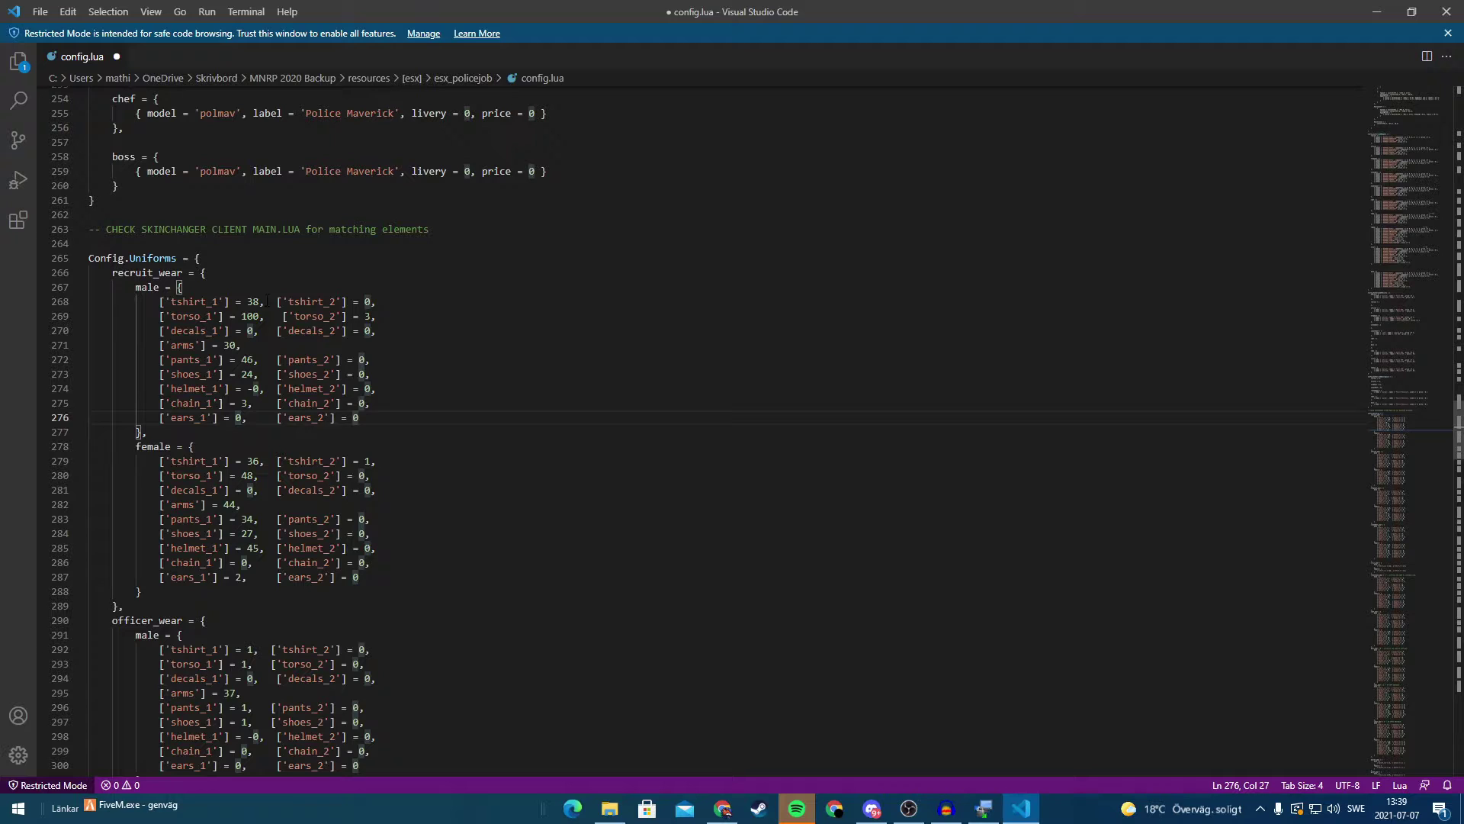
Review the female recruit values and the officer, sergeant, intendent and civil uniform blocks.
{"action": "double_click", "coordinate": [253, 460]}
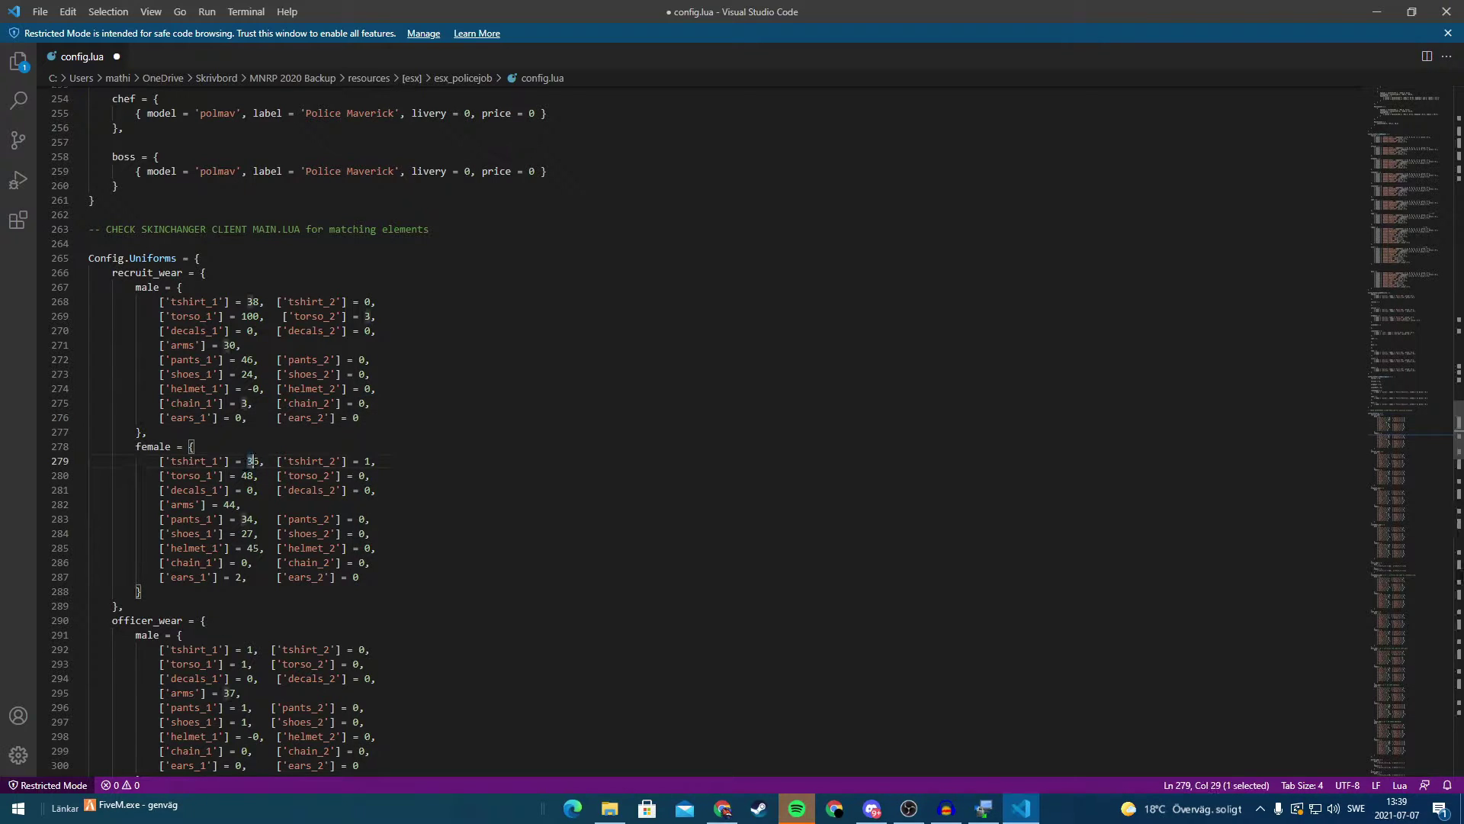
{"action": "scroll", "coordinate": [253, 423], "scroll_direction": "down", "scroll_amount": 1}
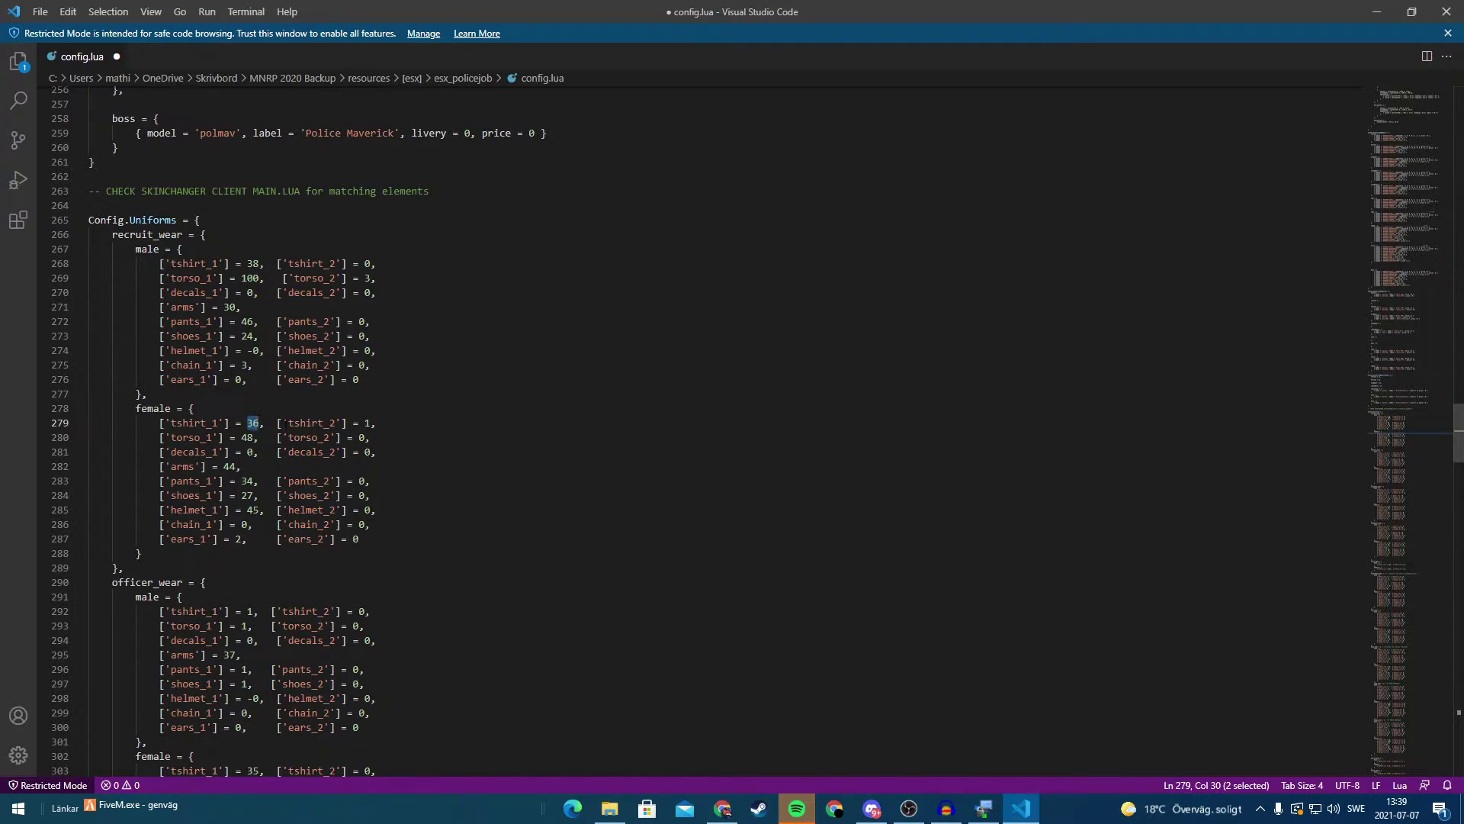
{"action": "scroll", "coordinate": [252, 423], "scroll_direction": "down", "scroll_amount": 5}
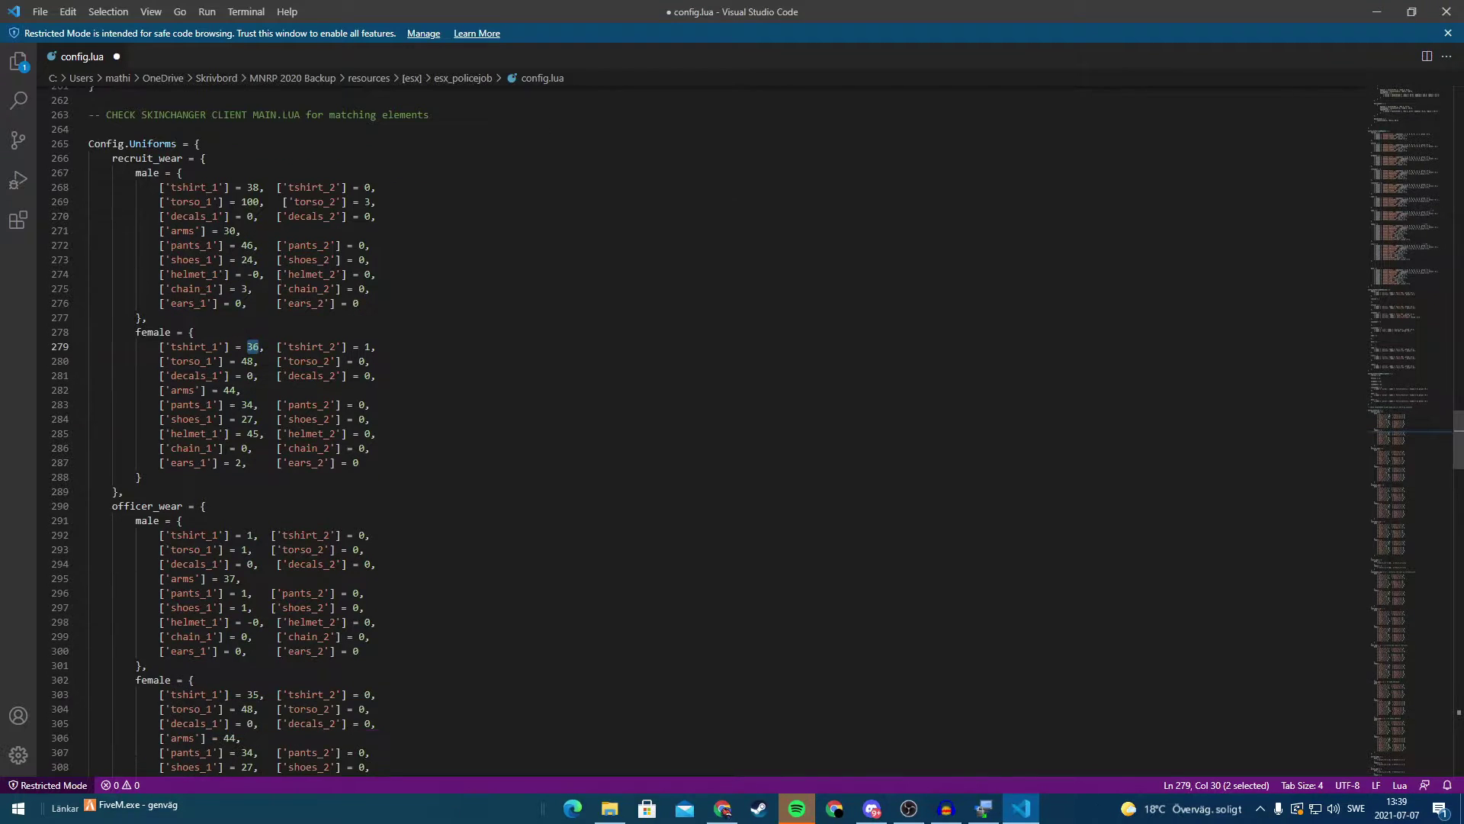
{"action": "scroll", "coordinate": [686, 431], "scroll_direction": "up", "scroll_amount": 3}
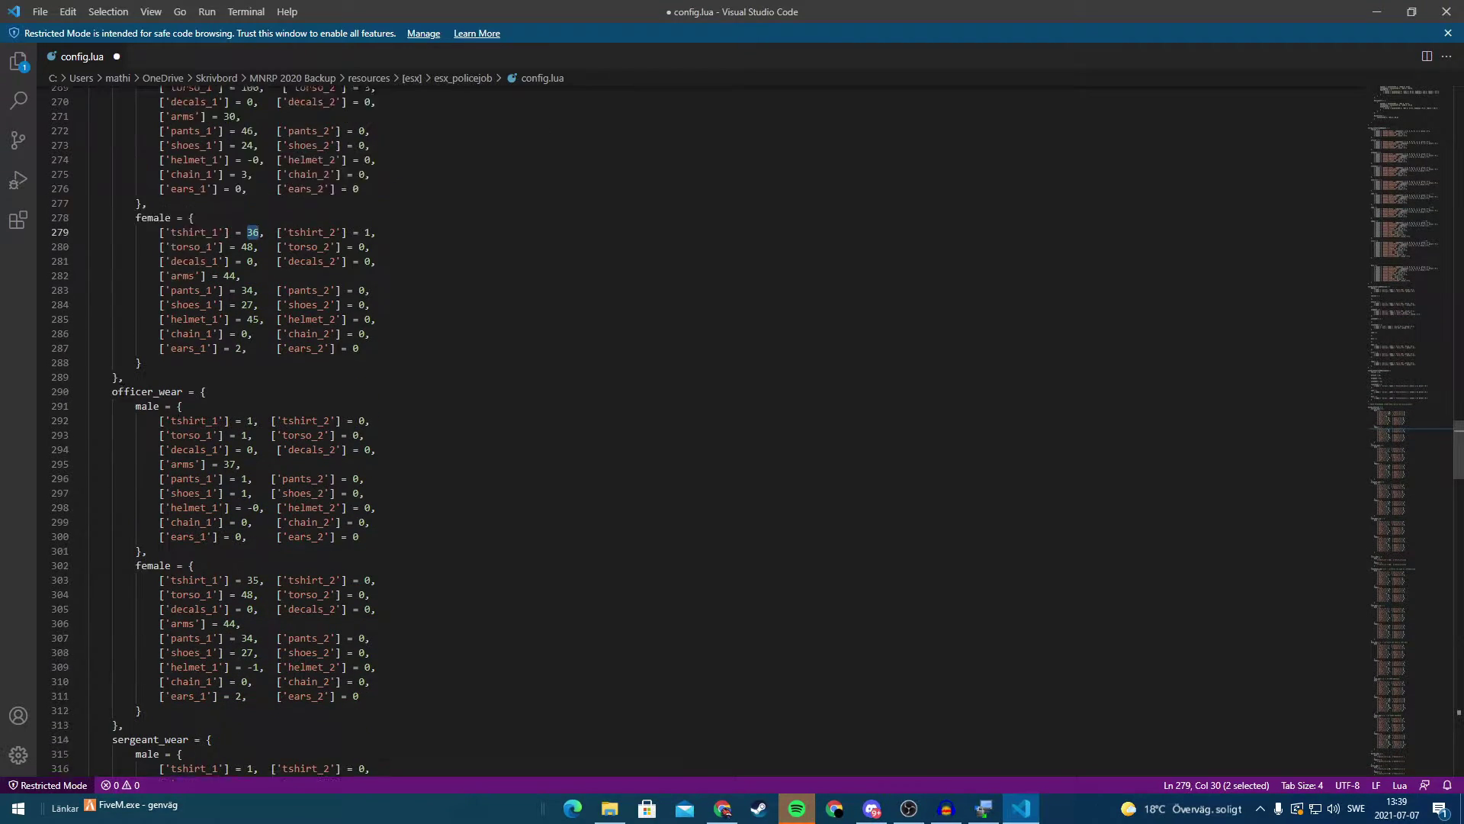
{"action": "left_click", "coordinate": [135, 505]}
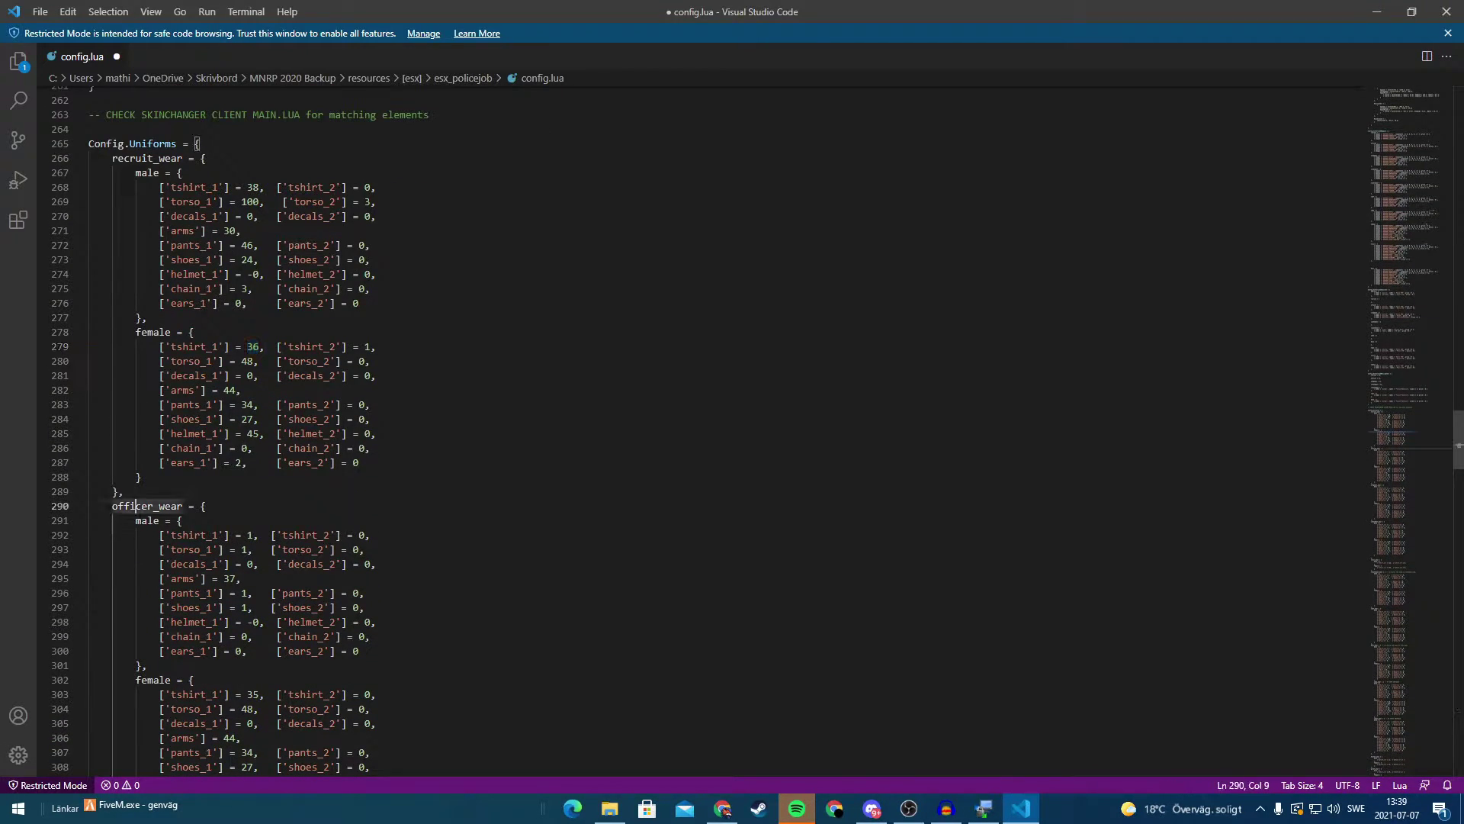
{"action": "left_click", "coordinate": [195, 536]}
{"action": "scroll", "coordinate": [194, 535], "scroll_direction": "down", "scroll_amount": 11}
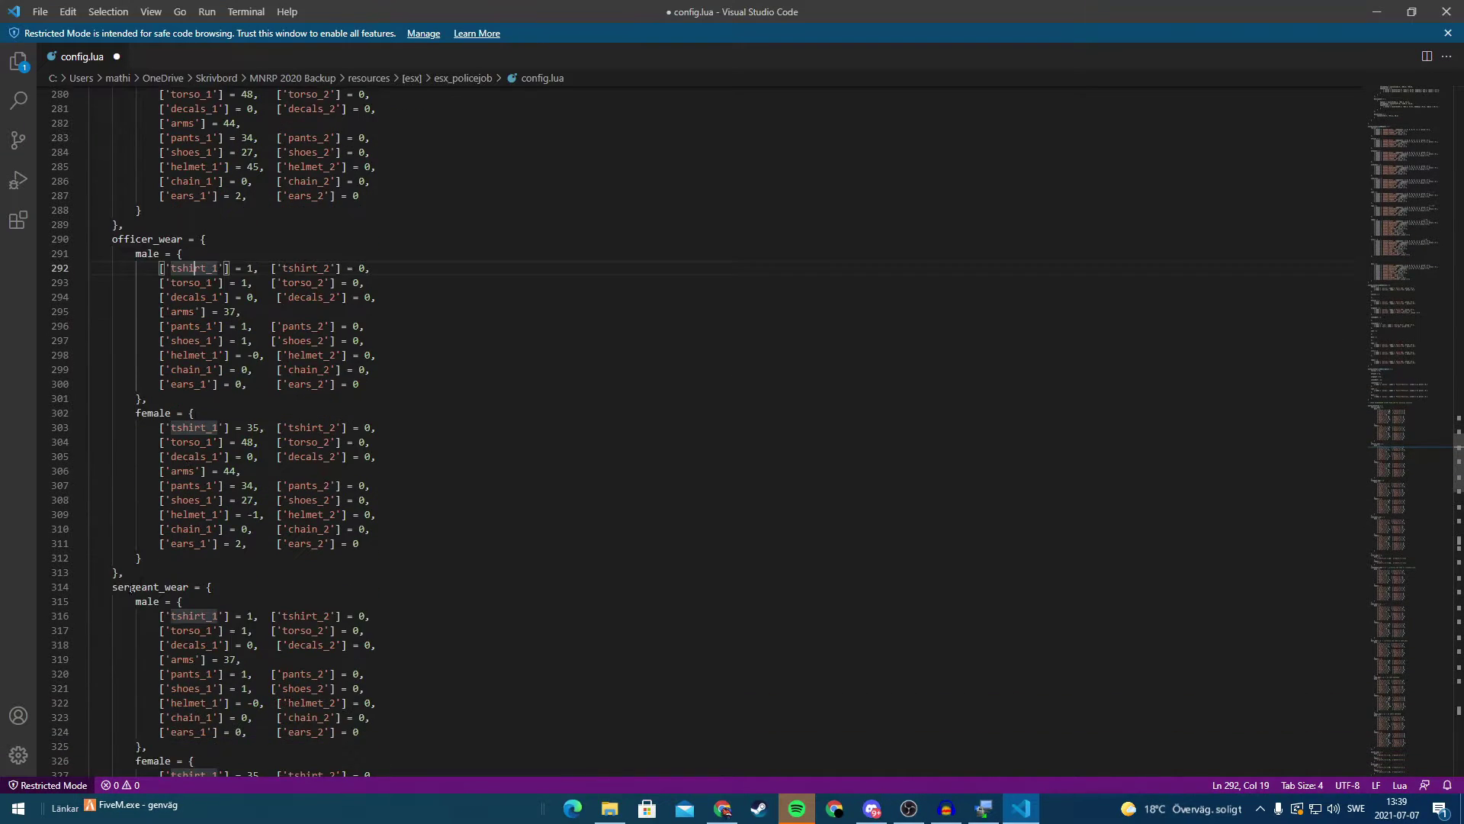
{"action": "scroll", "coordinate": [194, 534], "scroll_direction": "down", "scroll_amount": 14}
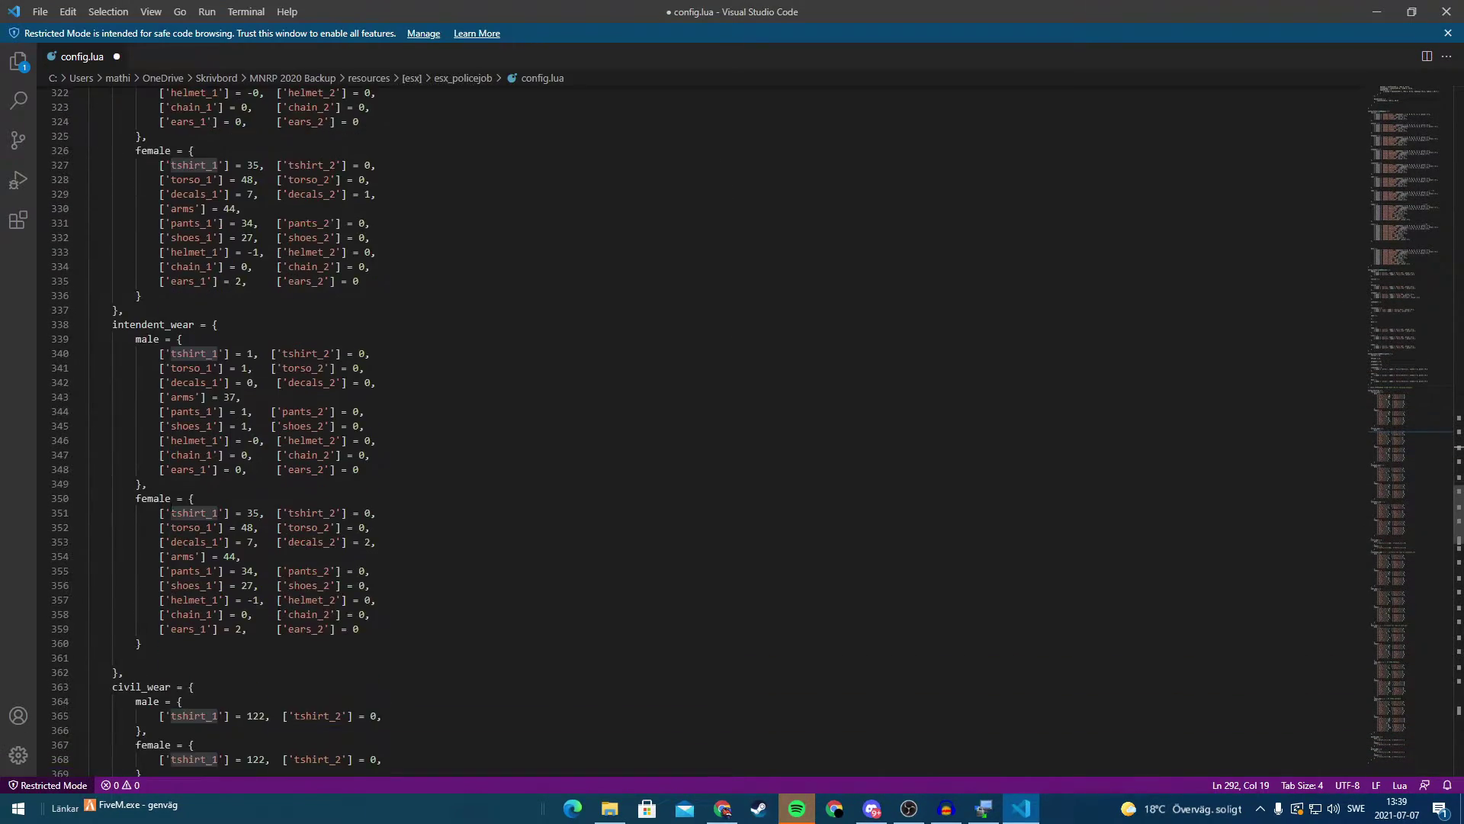
{"action": "scroll", "coordinate": [732, 431], "scroll_direction": "down", "scroll_amount": 1}
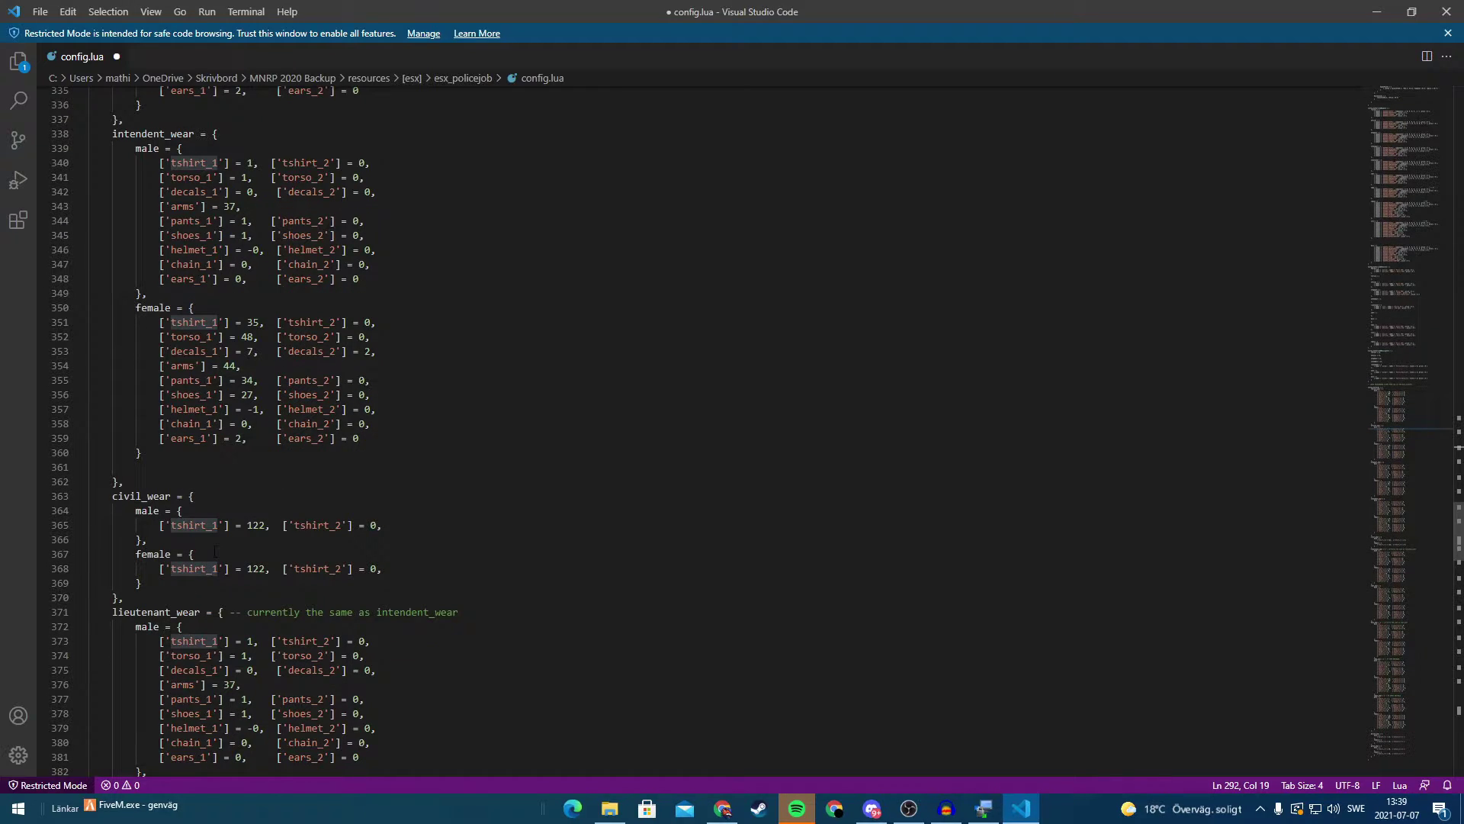
{"action": "scroll", "coordinate": [356, 548], "scroll_direction": "down", "scroll_amount": 1}
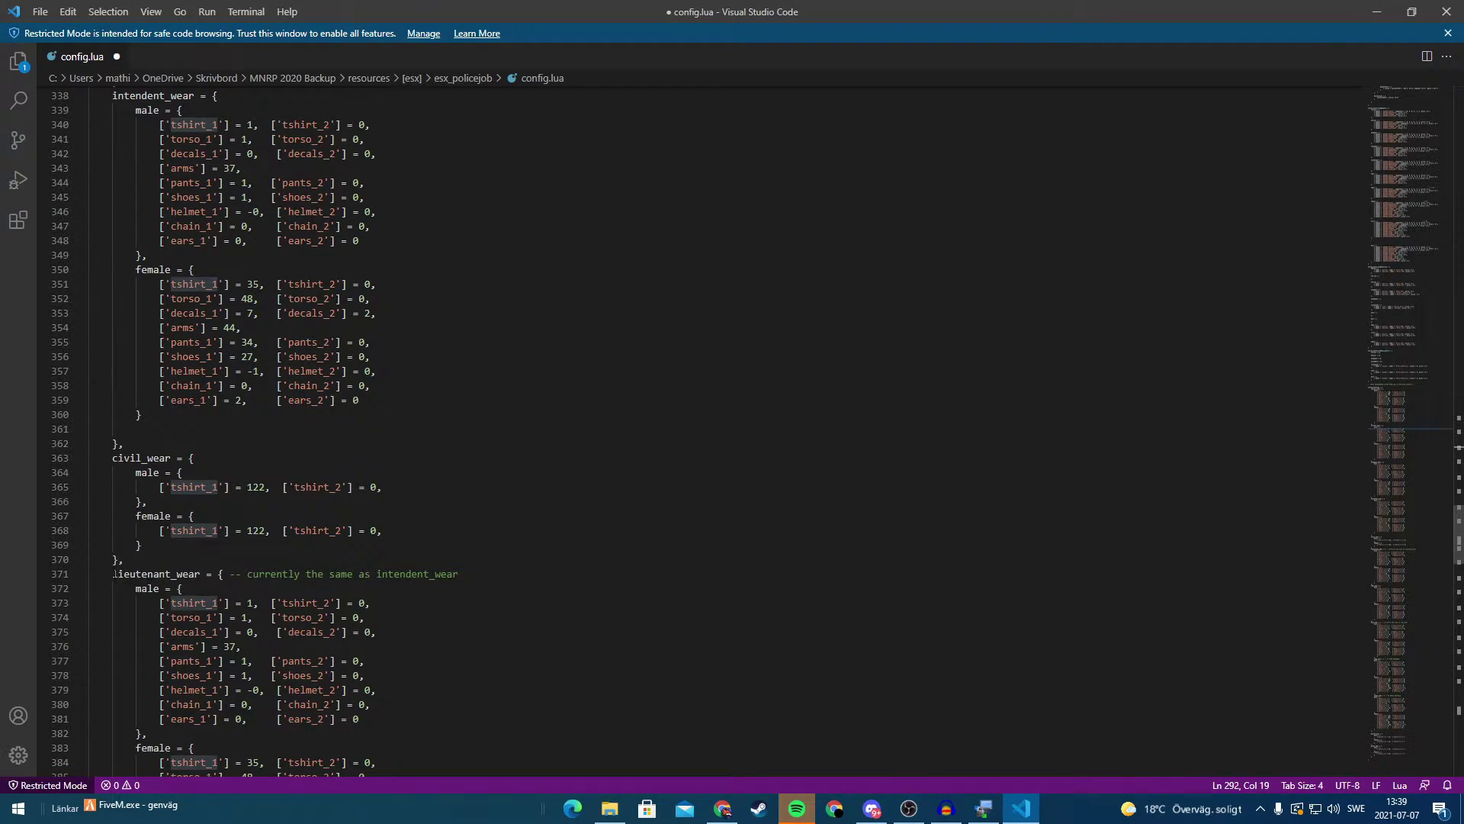
Review the uniform blocks from lieutenant_wear to the end of the file, including the male bproof_1 entry in bullet_wear.
{"action": "left_click_drag", "start_coordinate": [114, 573], "coordinate": [124, 573]}
{"action": "scroll", "coordinate": [190, 545], "scroll_direction": "down", "scroll_amount": 8}
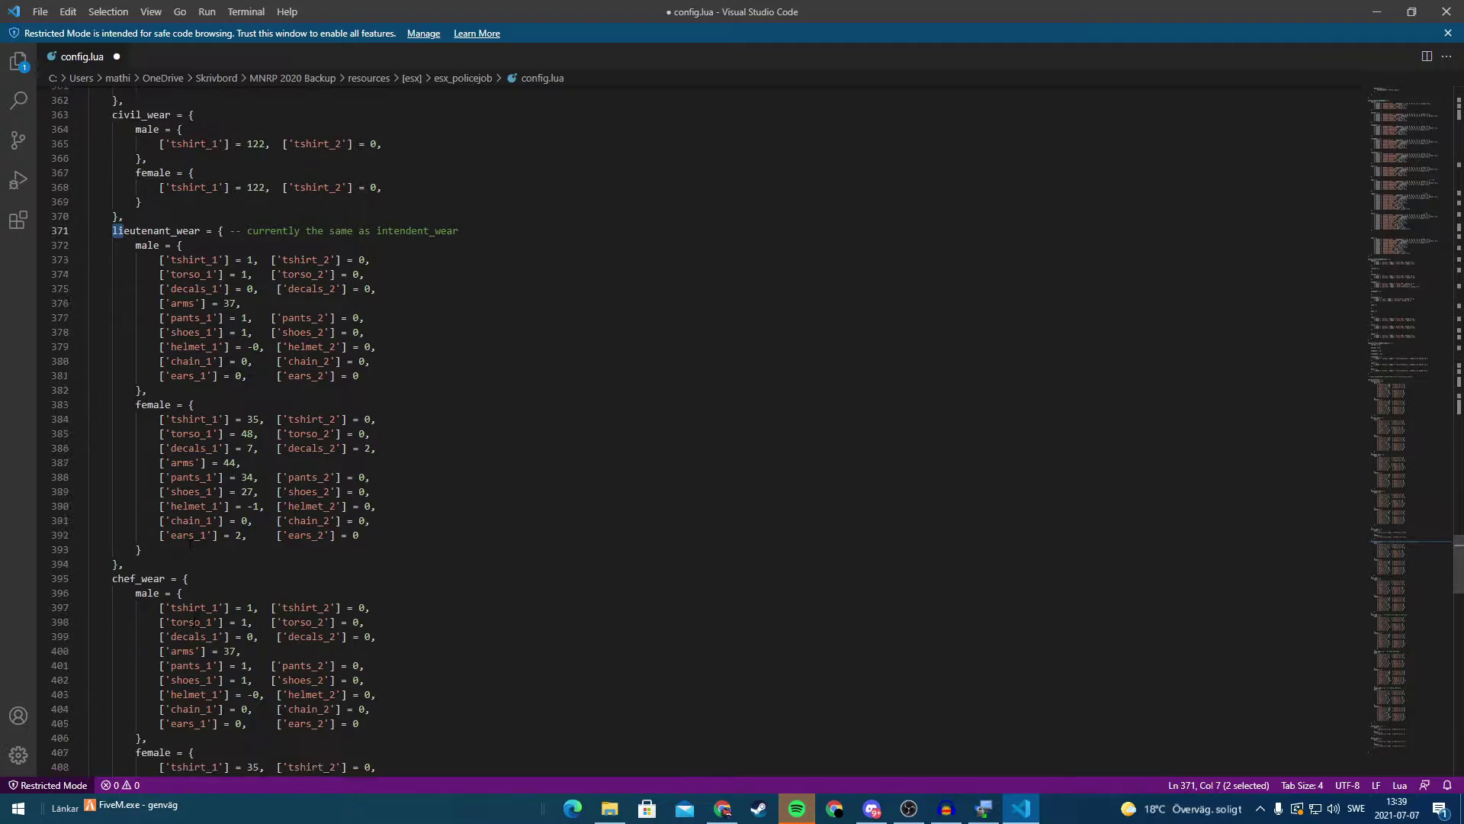
{"action": "scroll", "coordinate": [190, 545], "scroll_direction": "down", "scroll_amount": 15}
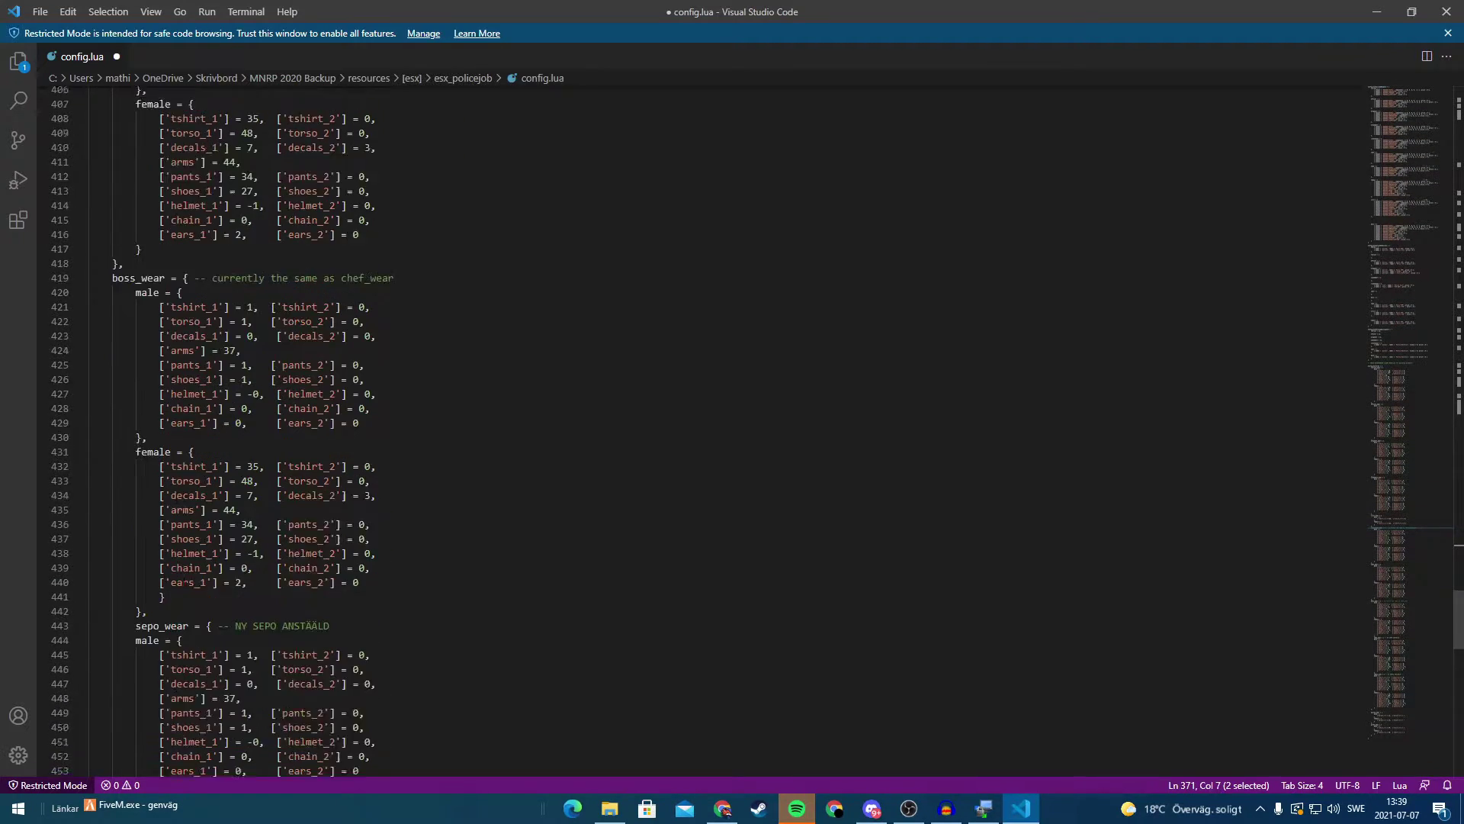
{"action": "scroll", "coordinate": [185, 583], "scroll_direction": "down", "scroll_amount": 16}
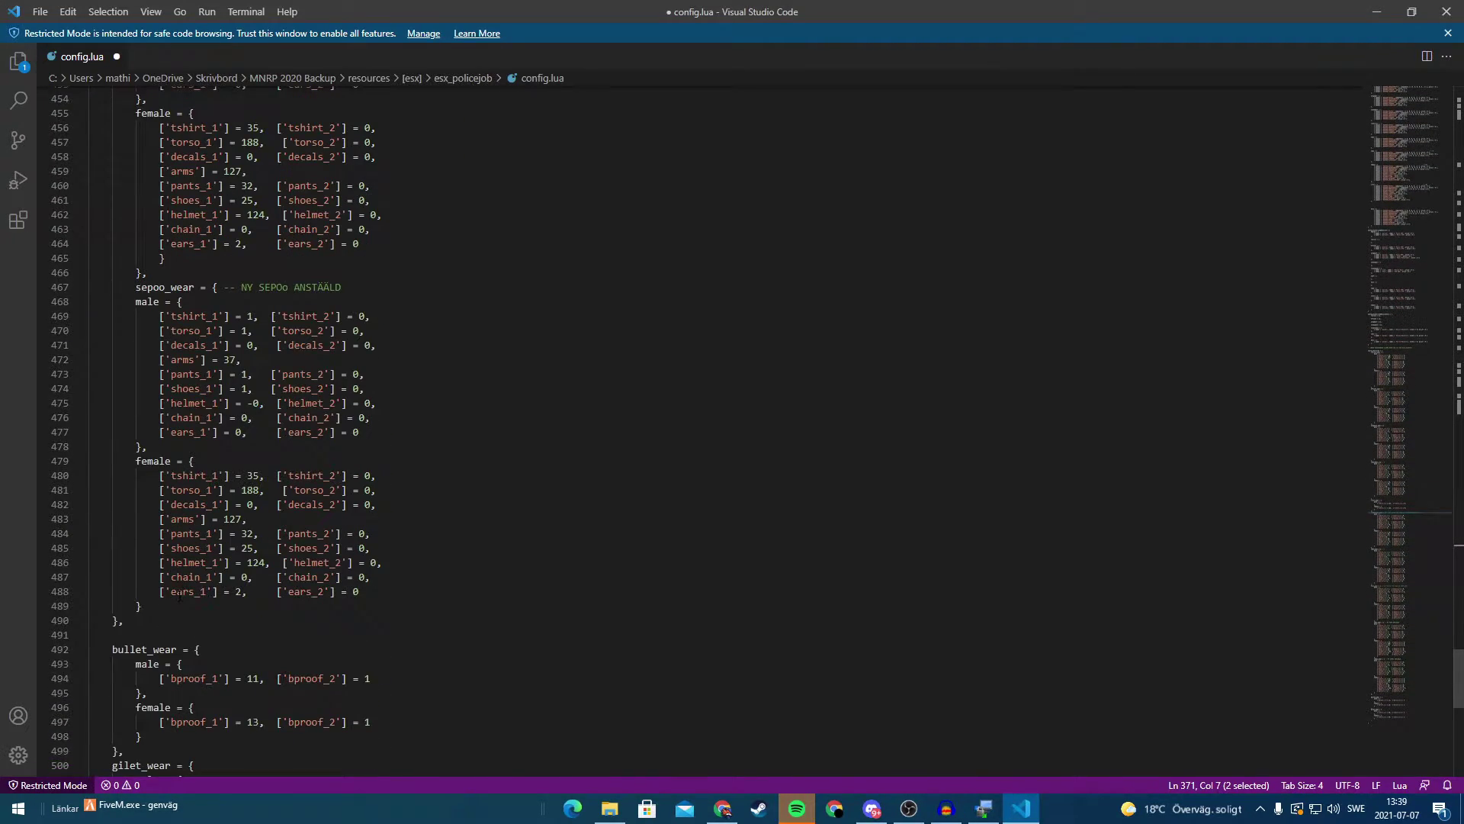
{"action": "scroll", "coordinate": [180, 597], "scroll_direction": "down", "scroll_amount": 2}
{"action": "scroll", "coordinate": [161, 591], "scroll_direction": "down", "scroll_amount": 2}
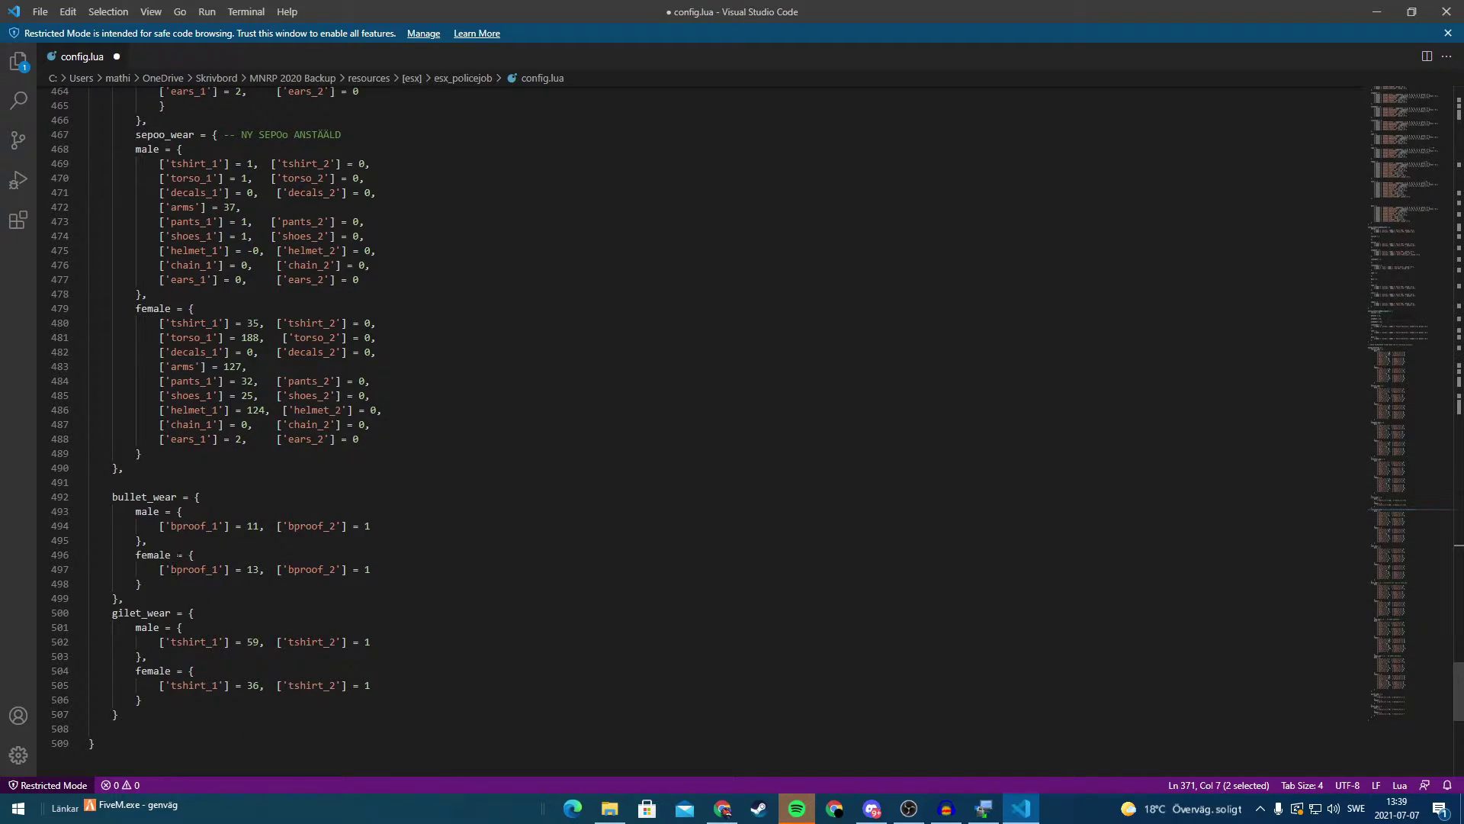
{"action": "left_click", "coordinate": [194, 526]}
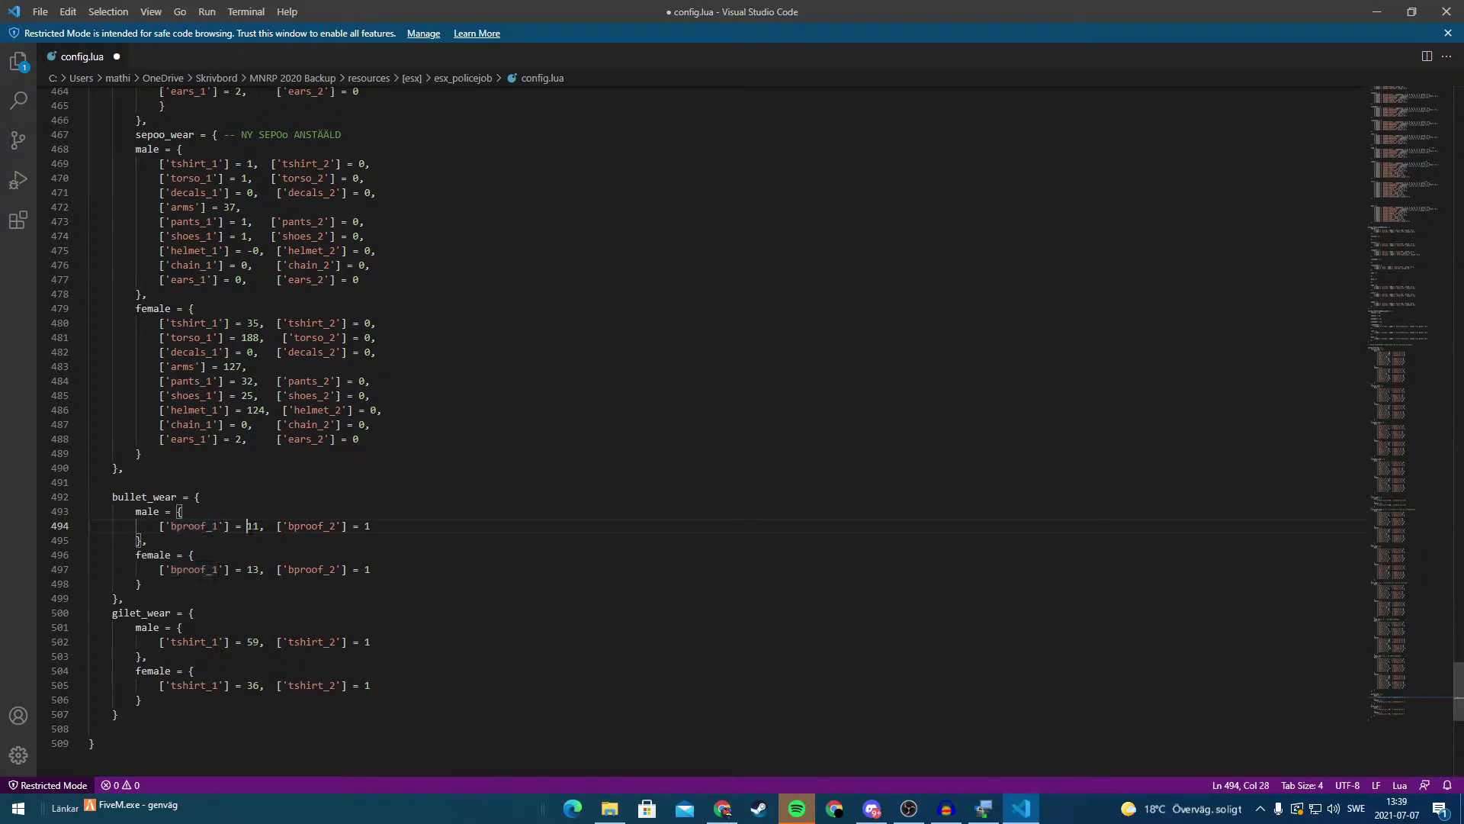
Select the male bproof_1 number in bullet_wear to check the entry that controls the bulletproof vest.
{"action": "left_click_drag", "start_coordinate": [170, 526], "coordinate": [224, 528]}
{"action": "left_click", "coordinate": [240, 527]}
{"action": "double_click", "coordinate": [253, 526]}
{"action": "left_click", "coordinate": [344, 526]}
{"action": "double_click", "coordinate": [253, 526]}
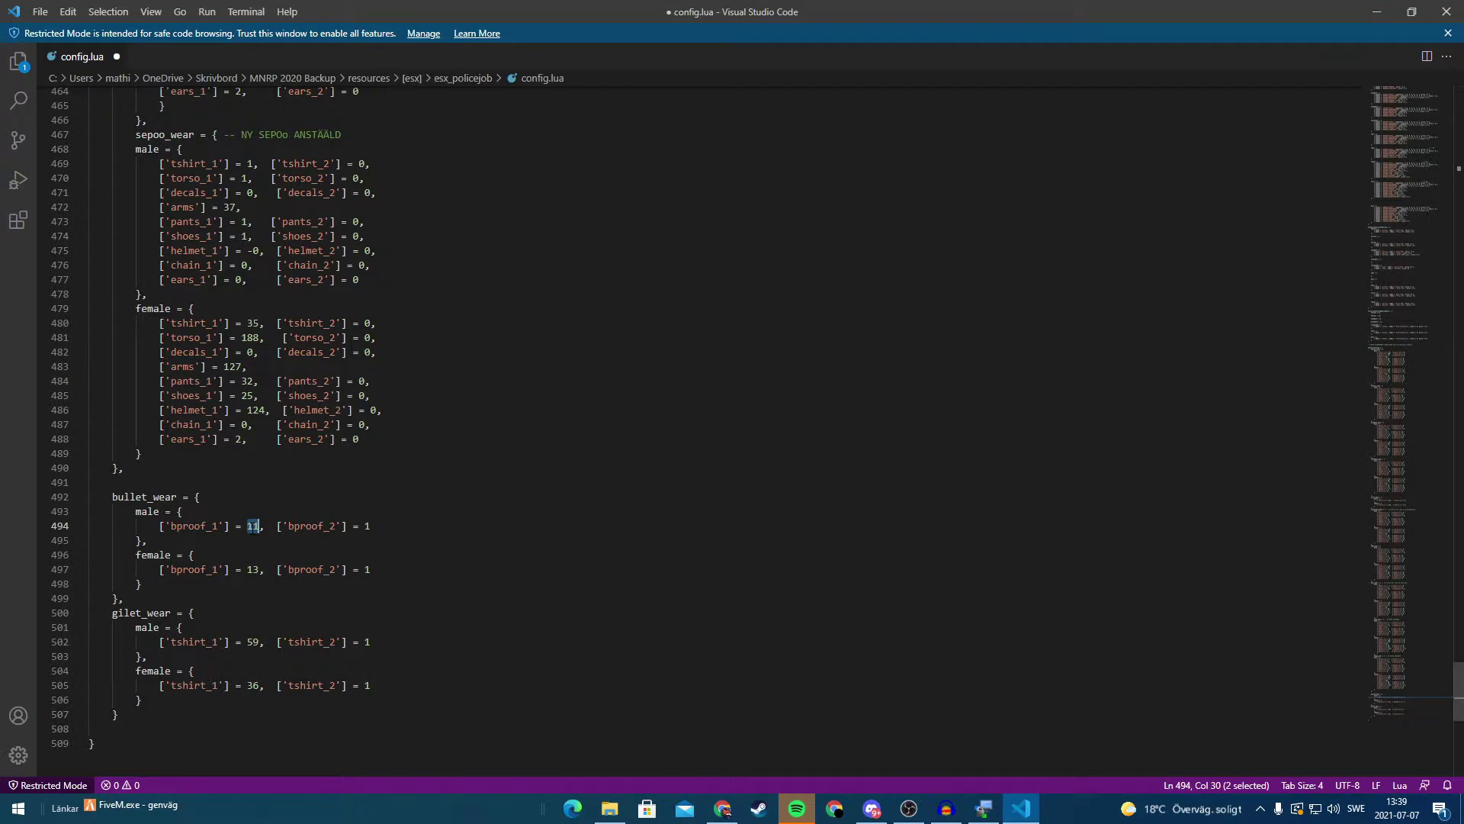
Save config.lua, close the editor and put away the esx_policejob folder window to return to the desktop.
{"action": "scroll", "coordinate": [294, 518], "scroll_direction": "up", "scroll_amount": 20}
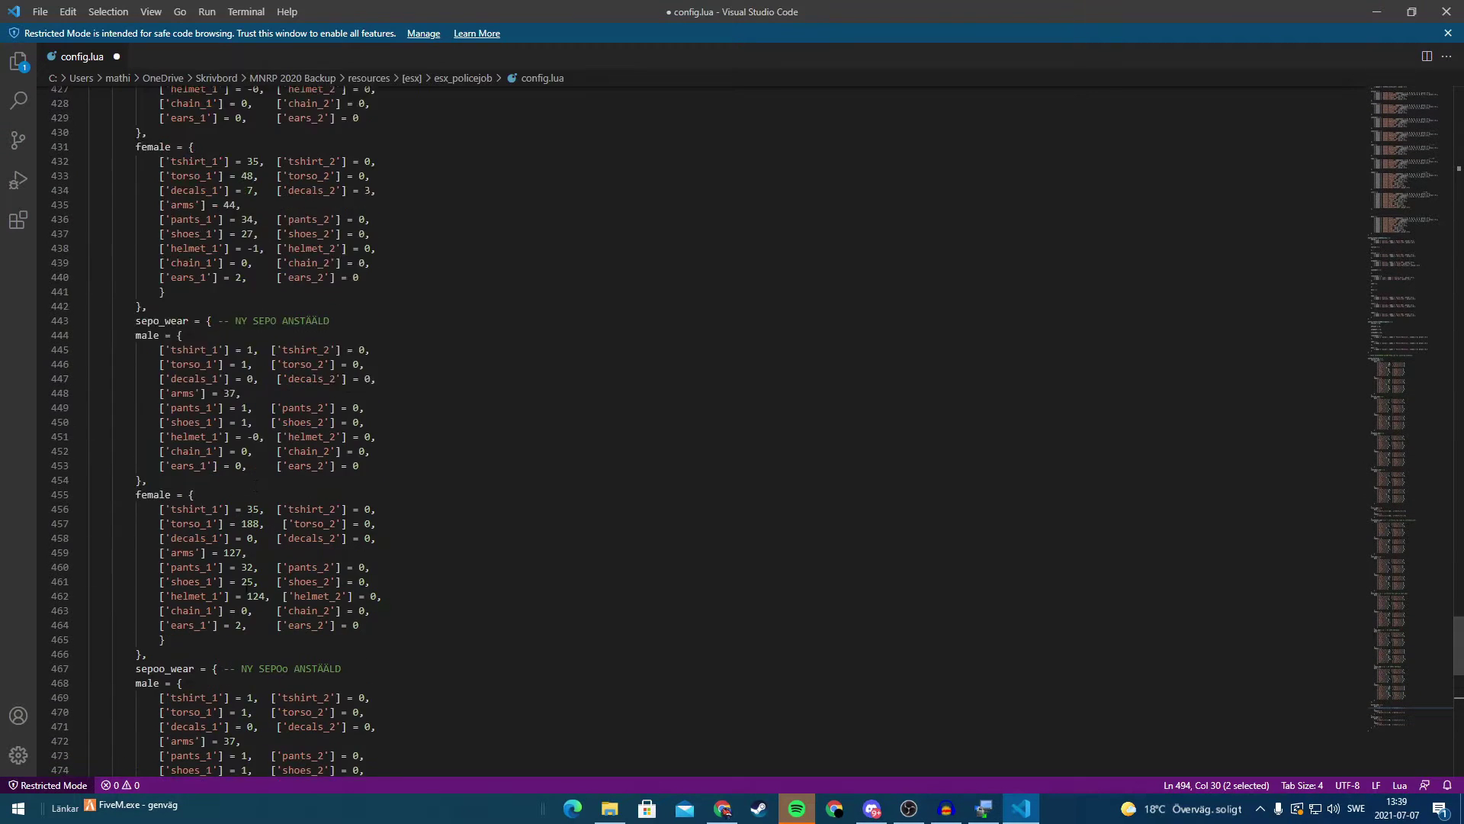
{"action": "scroll", "coordinate": [260, 588], "scroll_direction": "up", "scroll_amount": 4}
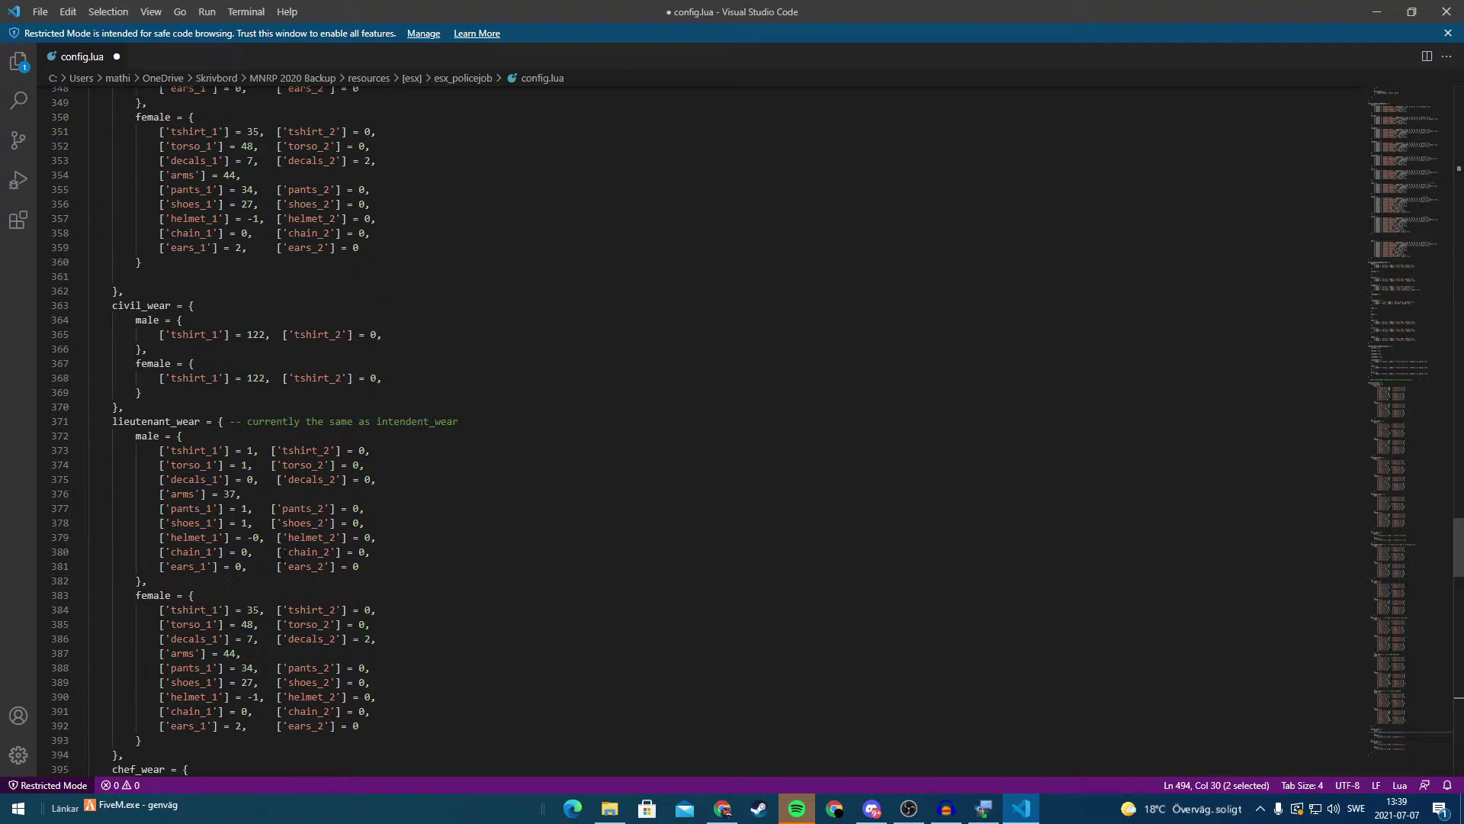
{"action": "key", "text": "ctrl+s"}
{"action": "scroll", "coordinate": [260, 587], "scroll_direction": "up", "scroll_amount": 8}
{"action": "left_click", "coordinate": [1447, 10]}
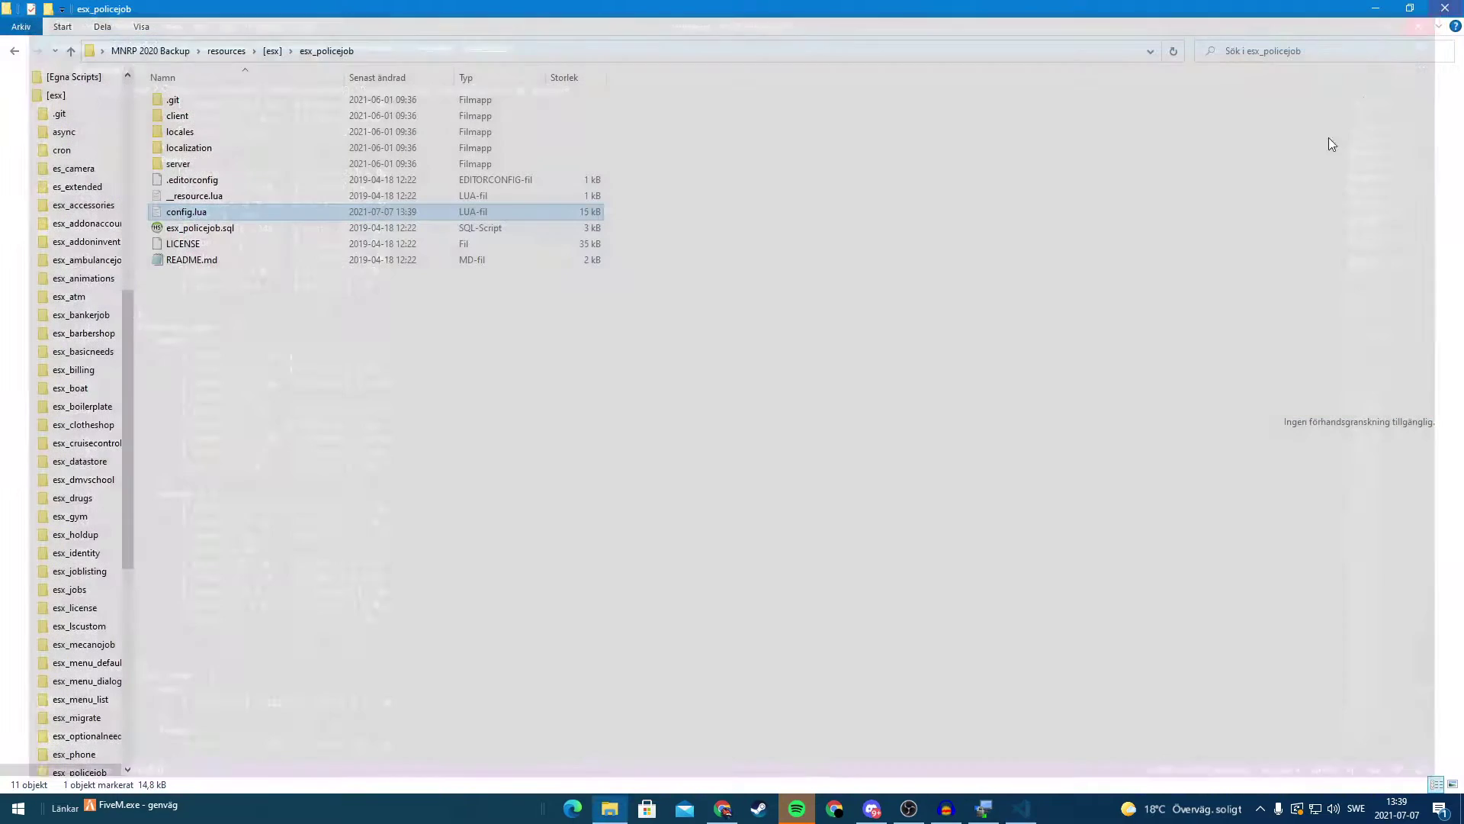
{"action": "left_click", "coordinate": [632, 393]}
{"action": "left_click", "coordinate": [1388, 4]}
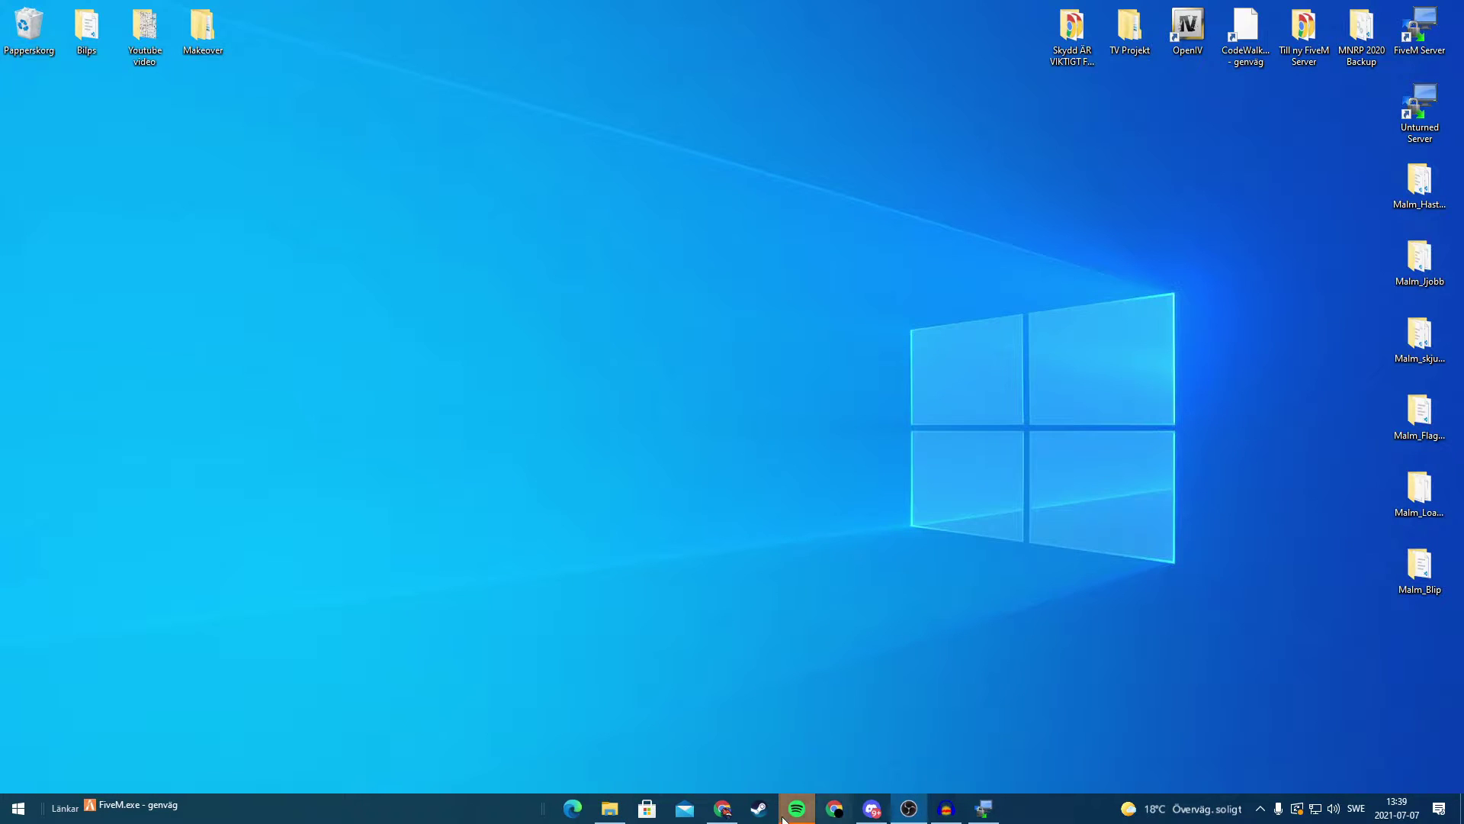
Open main.lua from the server's esx_policejob client folder and examine its clothing blocks down to the male cadet_wear values.
{"action": "left_click", "coordinate": [993, 821]}
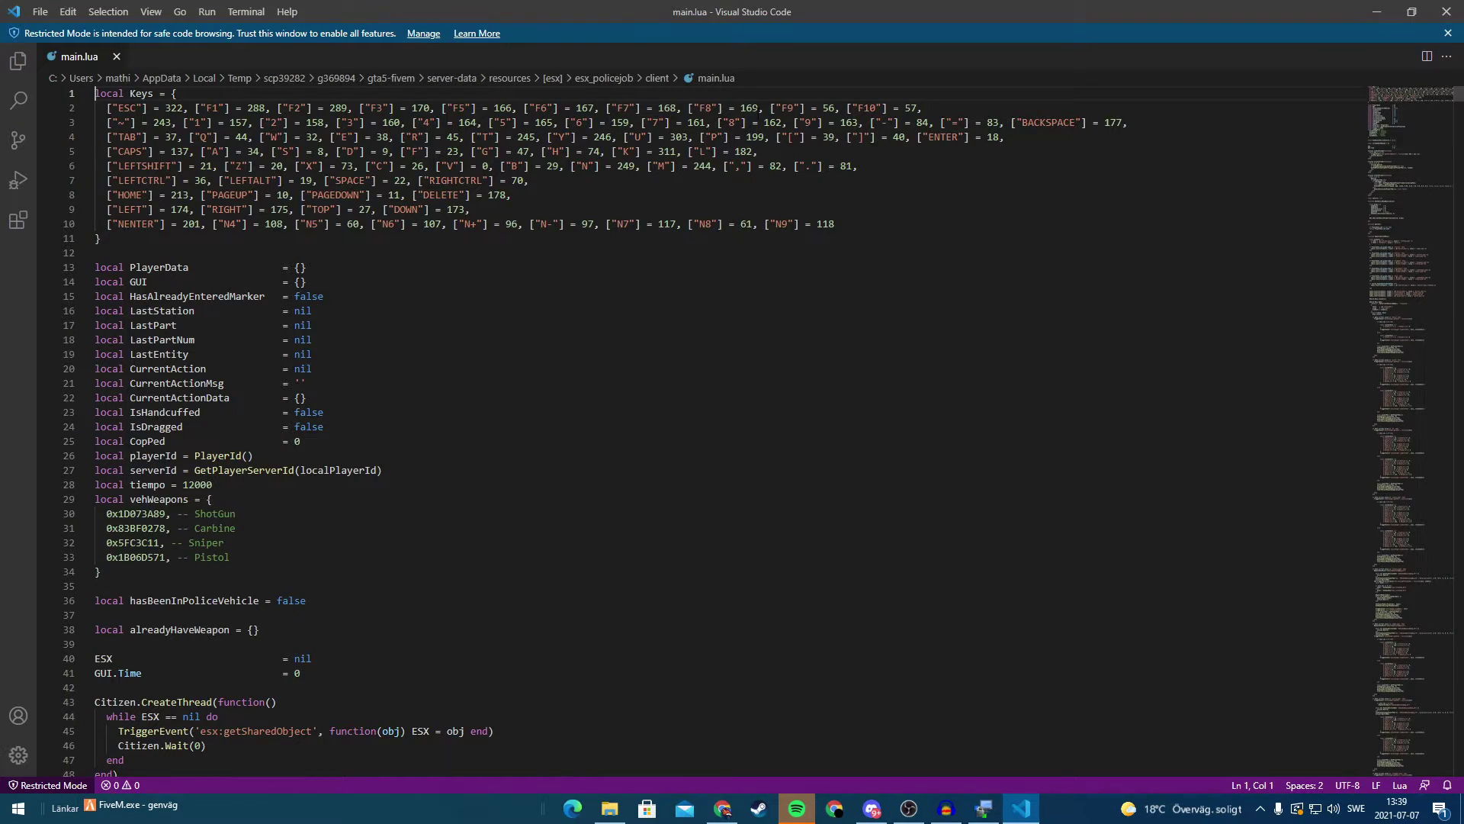
{"action": "scroll", "coordinate": [335, 359], "scroll_direction": "down", "scroll_amount": 12}
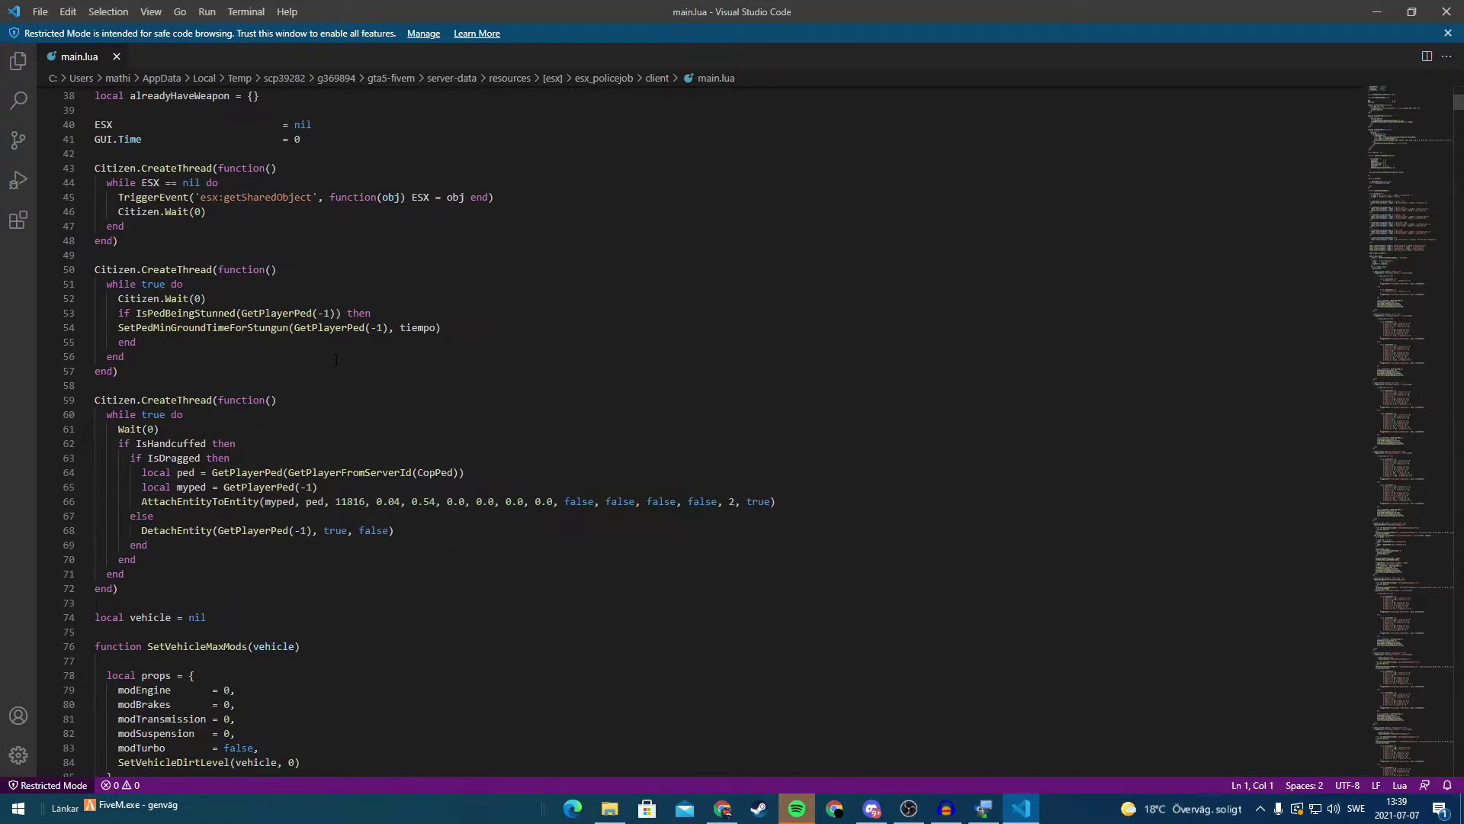
{"action": "scroll", "coordinate": [336, 359], "scroll_direction": "down", "scroll_amount": 19}
{"action": "scroll", "coordinate": [335, 359], "scroll_direction": "down", "scroll_amount": 20}
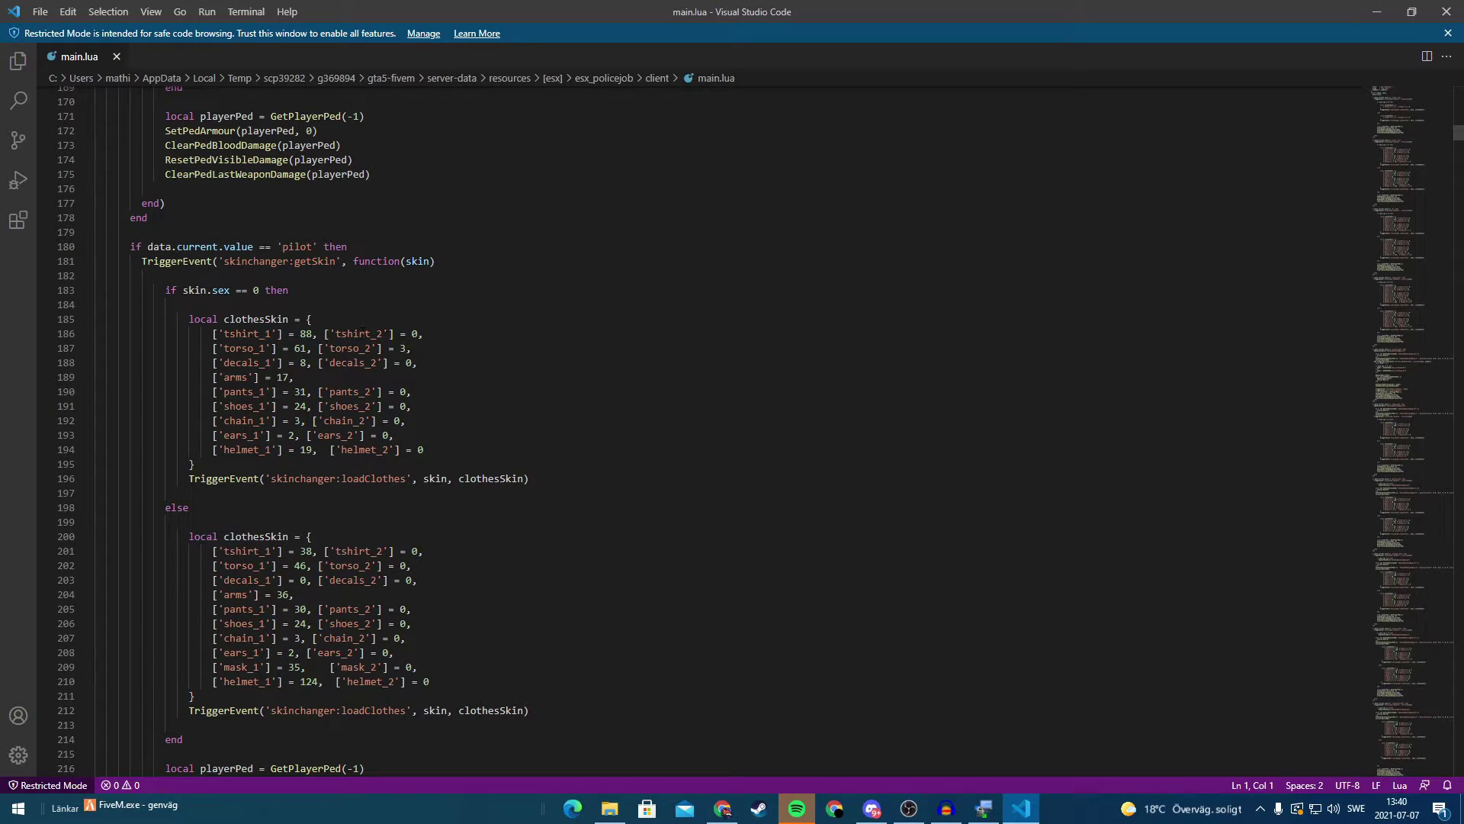
{"action": "scroll", "coordinate": [335, 359], "scroll_direction": "down", "scroll_amount": 20}
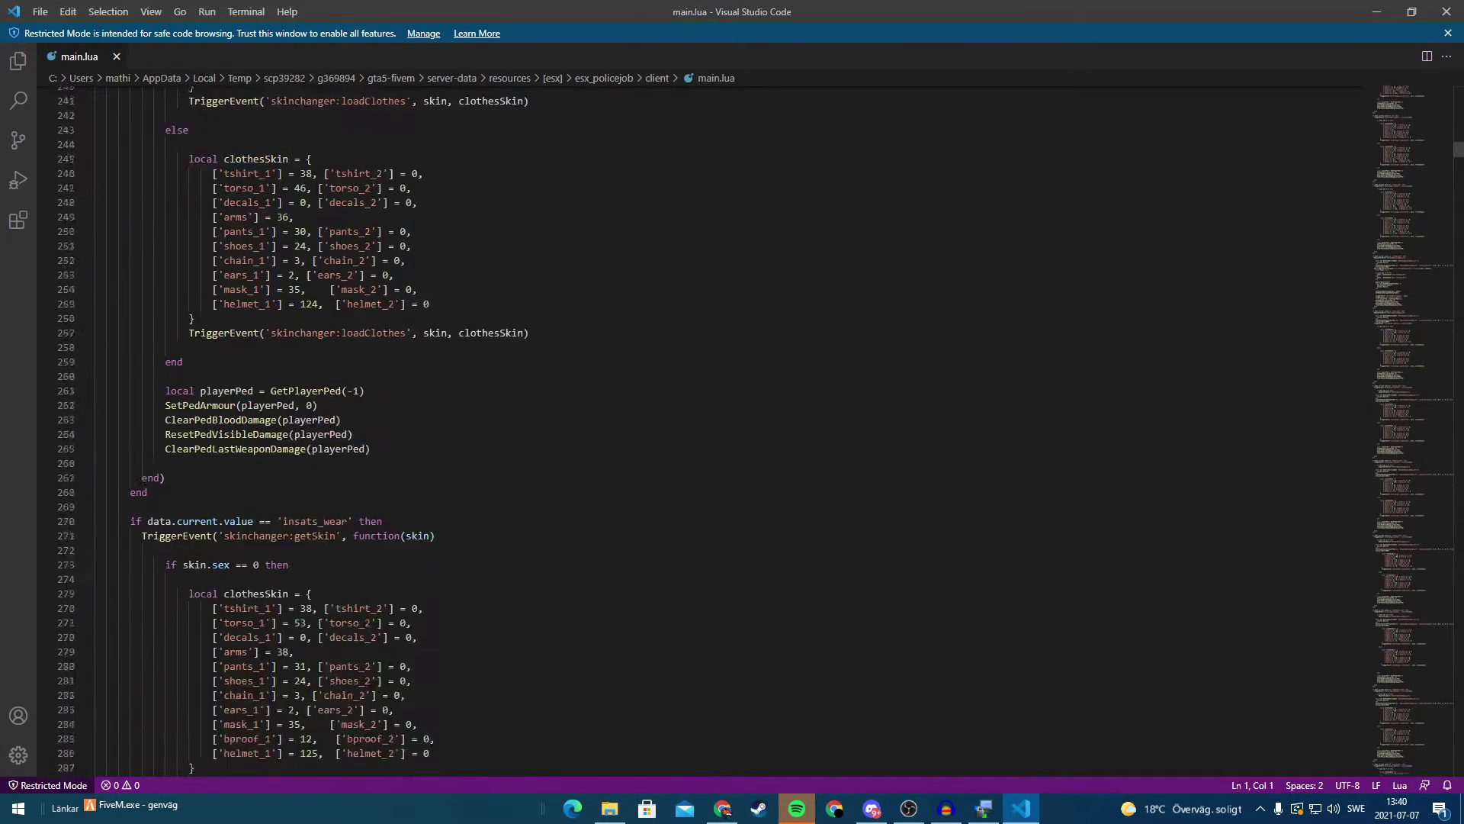
{"action": "scroll", "coordinate": [336, 359], "scroll_direction": "down", "scroll_amount": 8}
{"action": "scroll", "coordinate": [242, 279], "scroll_direction": "down", "scroll_amount": 20}
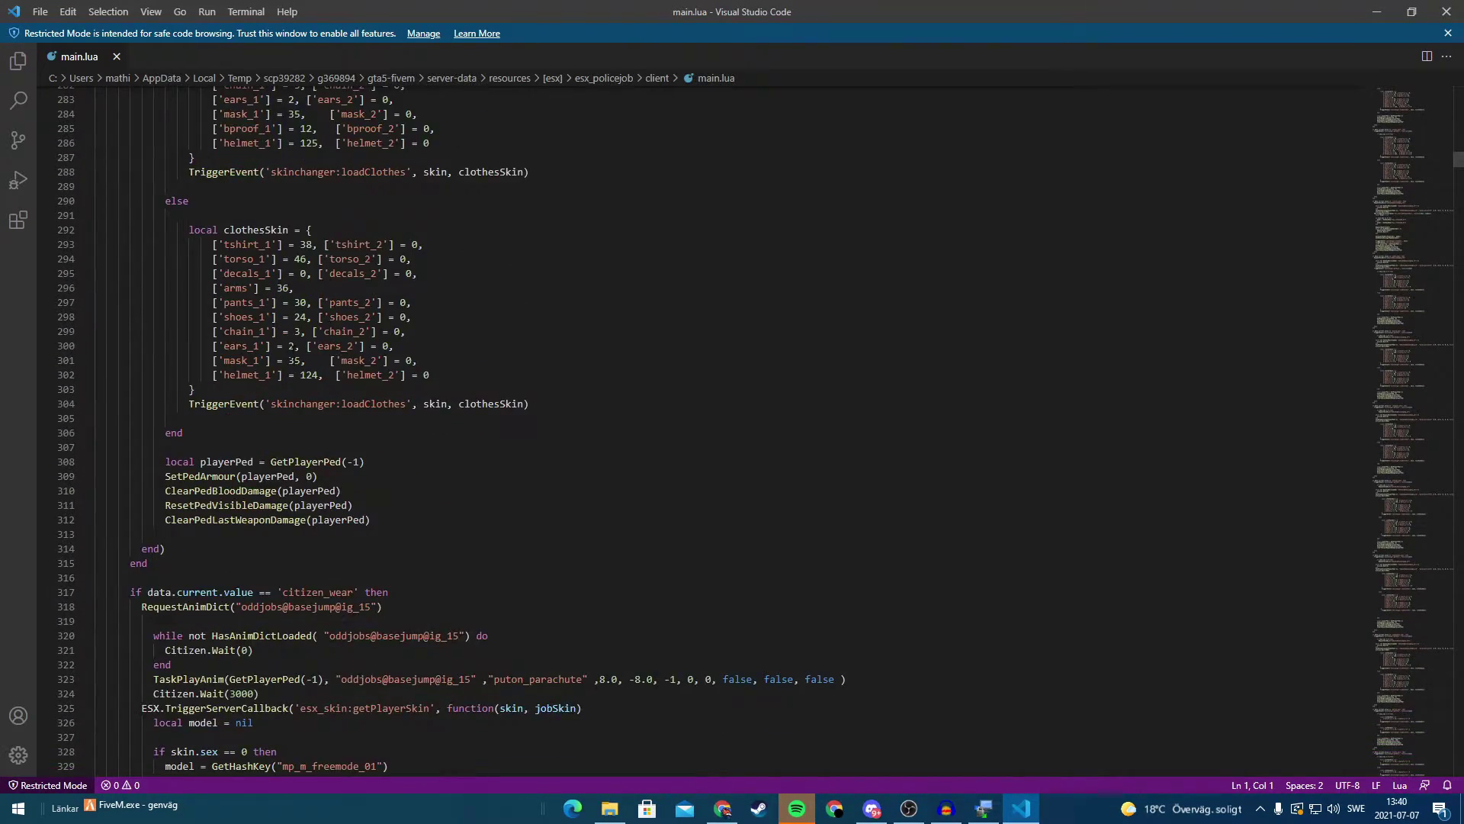
{"action": "left_click_drag", "start_coordinate": [441, 488], "coordinate": [153, 387]}
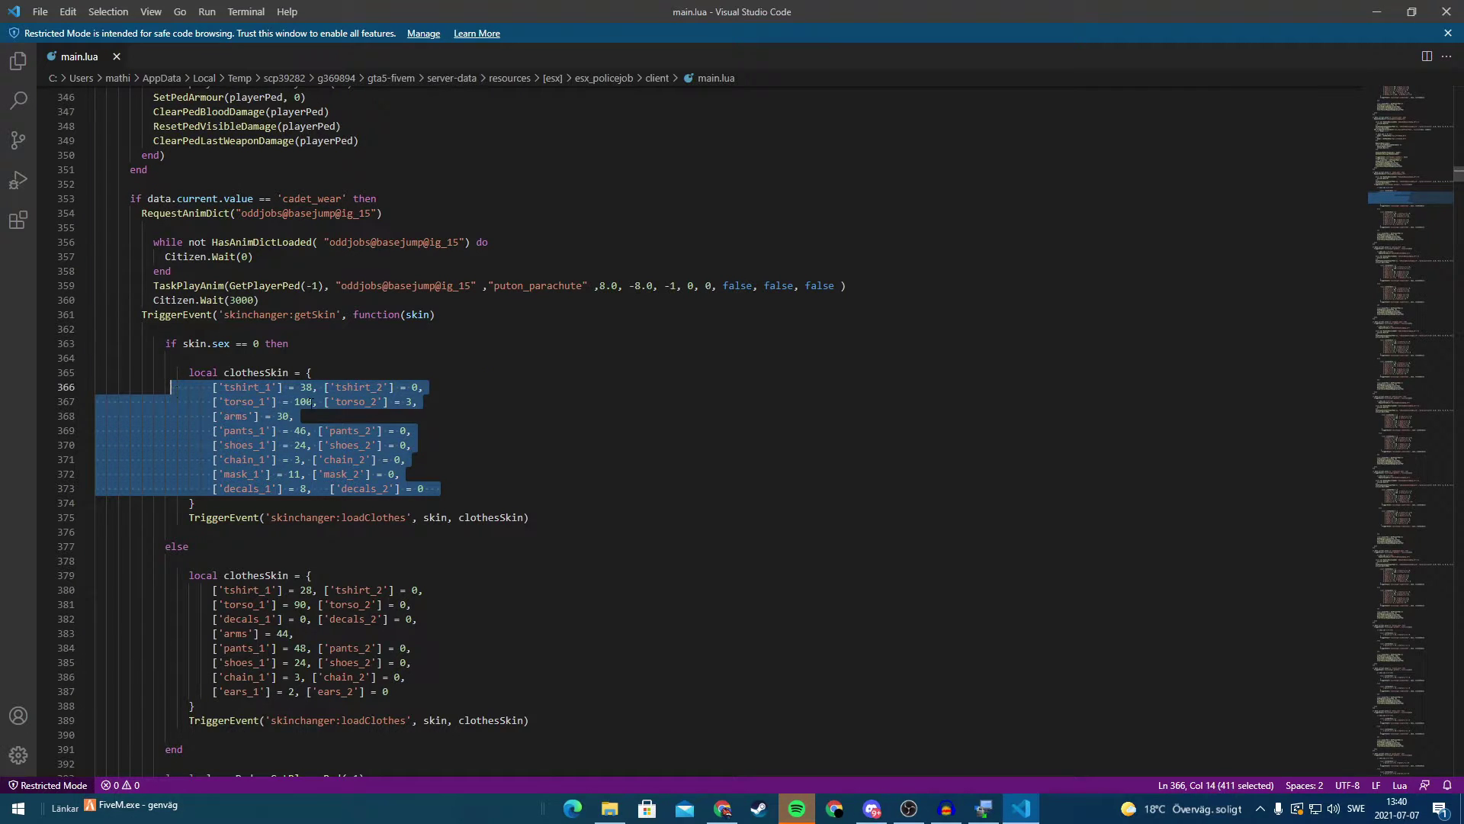
{"action": "left_click", "coordinate": [313, 403]}
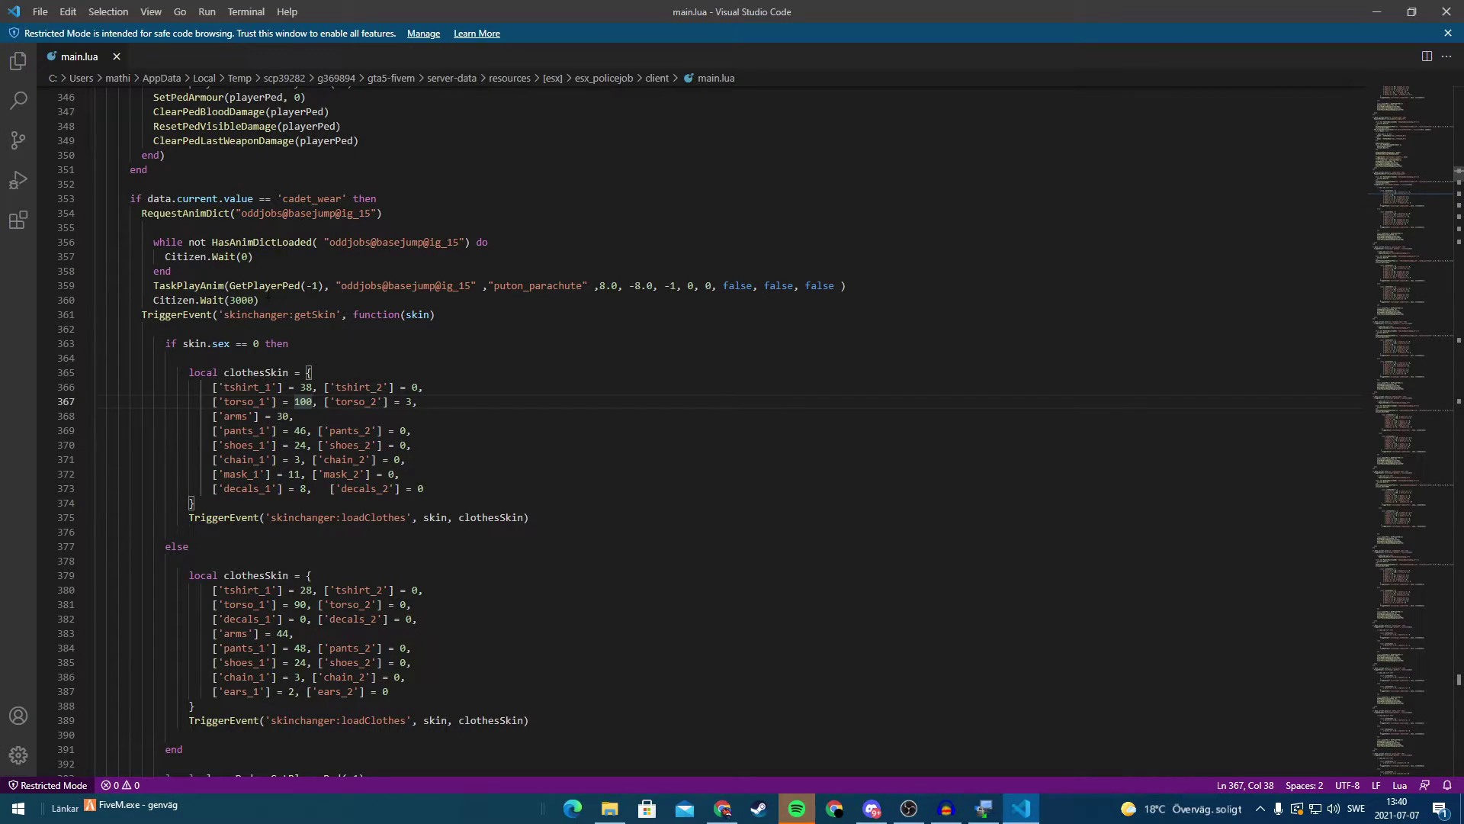
{"action": "double_click", "coordinate": [296, 197]}
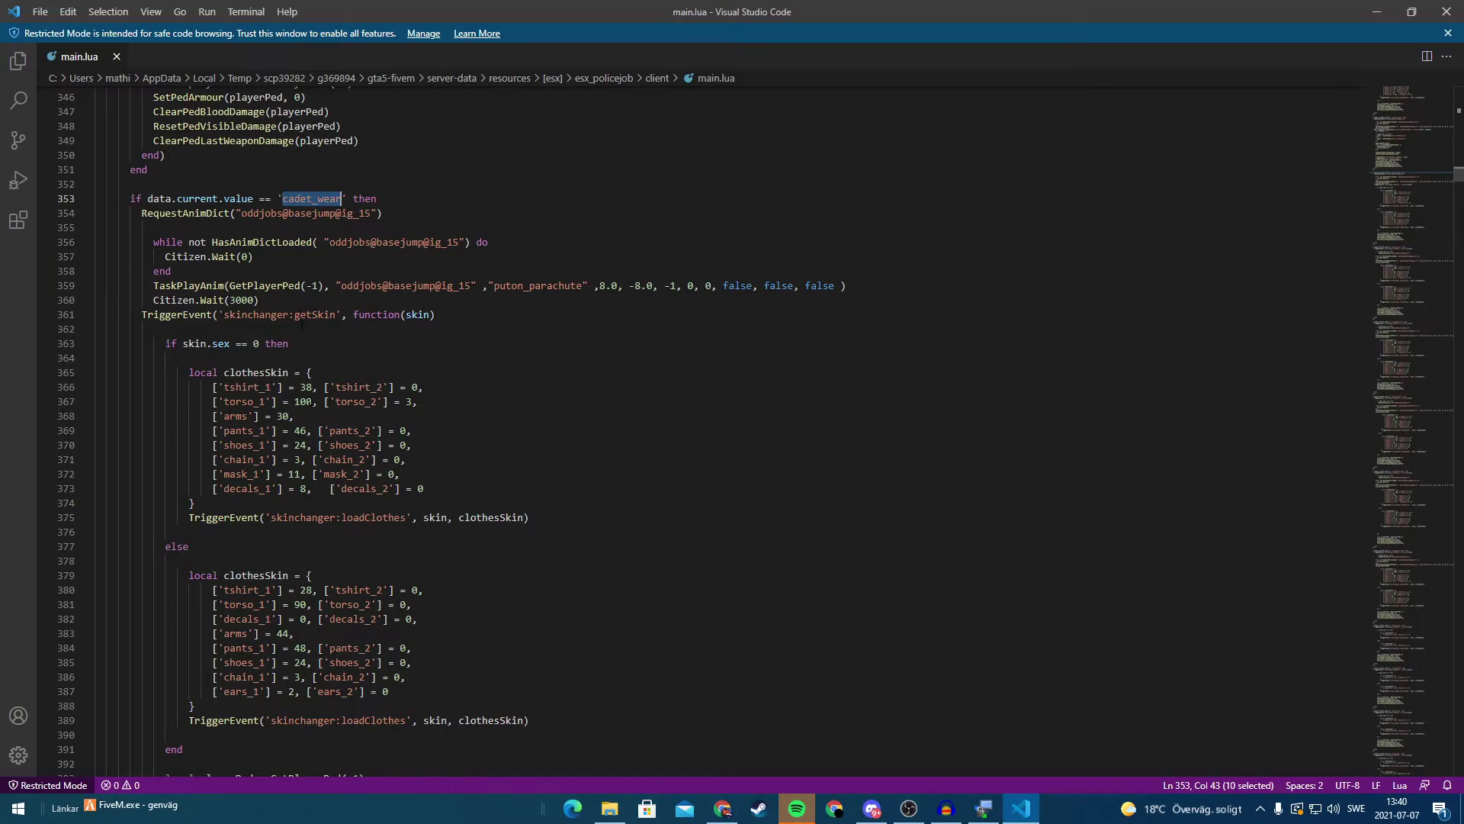
Examine which uniform values main.lua assigns to each job grade from recruit to boss, and close the file.
{"action": "scroll", "coordinate": [302, 325], "scroll_direction": "up", "scroll_amount": 20}
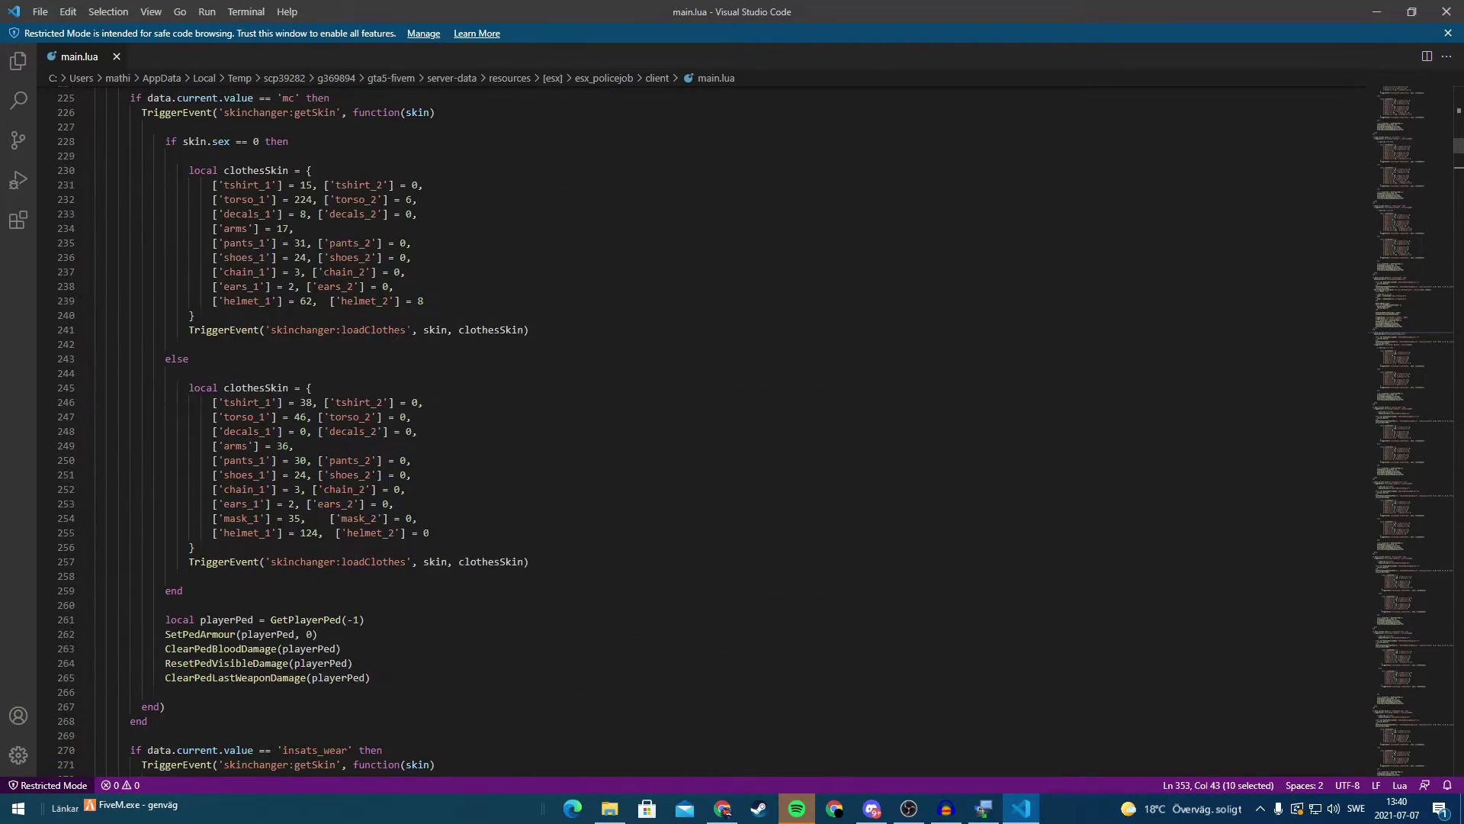
{"action": "scroll", "coordinate": [482, 501], "scroll_direction": "up", "scroll_amount": 20}
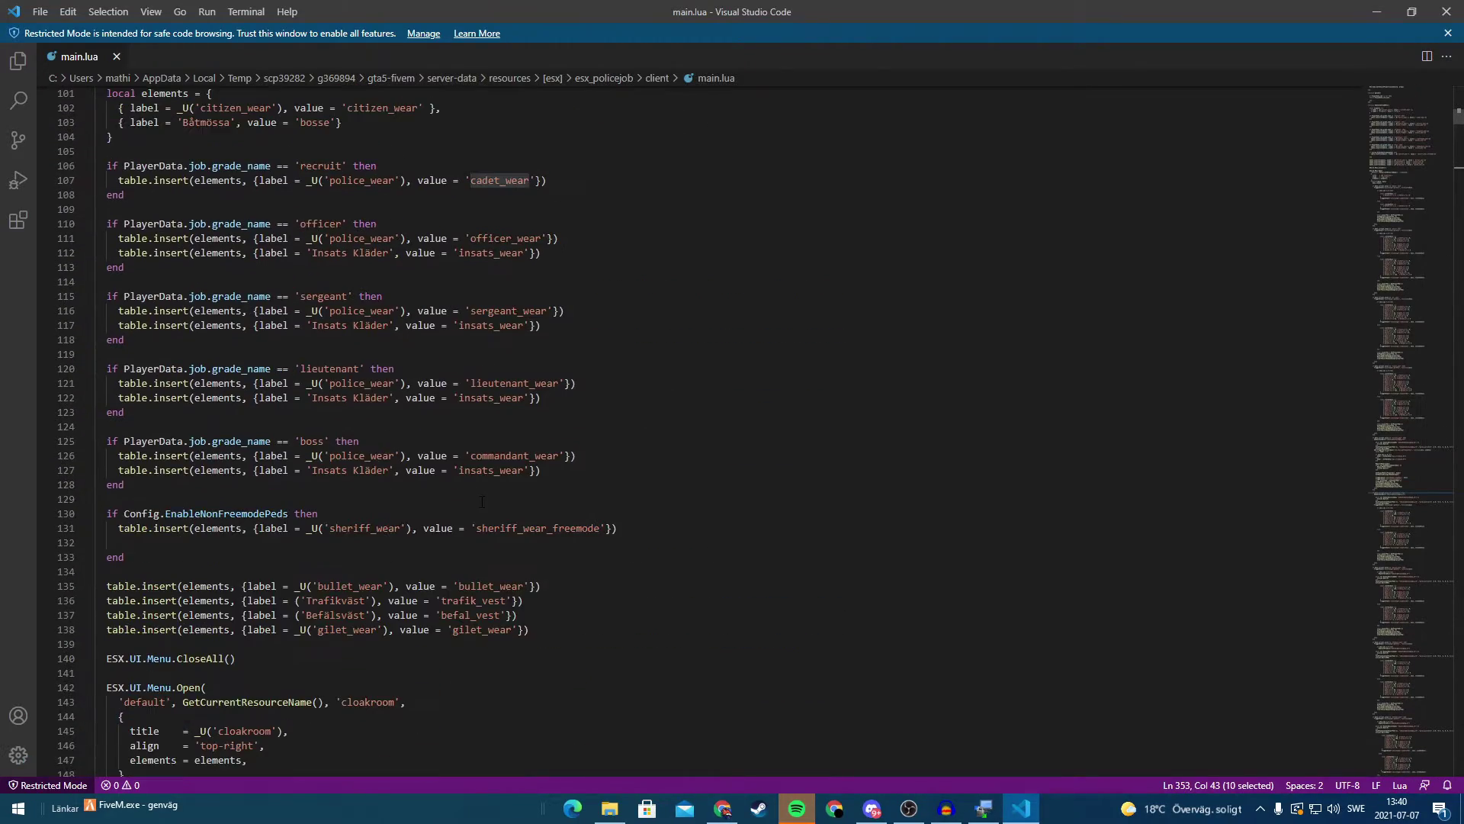
{"action": "left_click", "coordinate": [323, 165]}
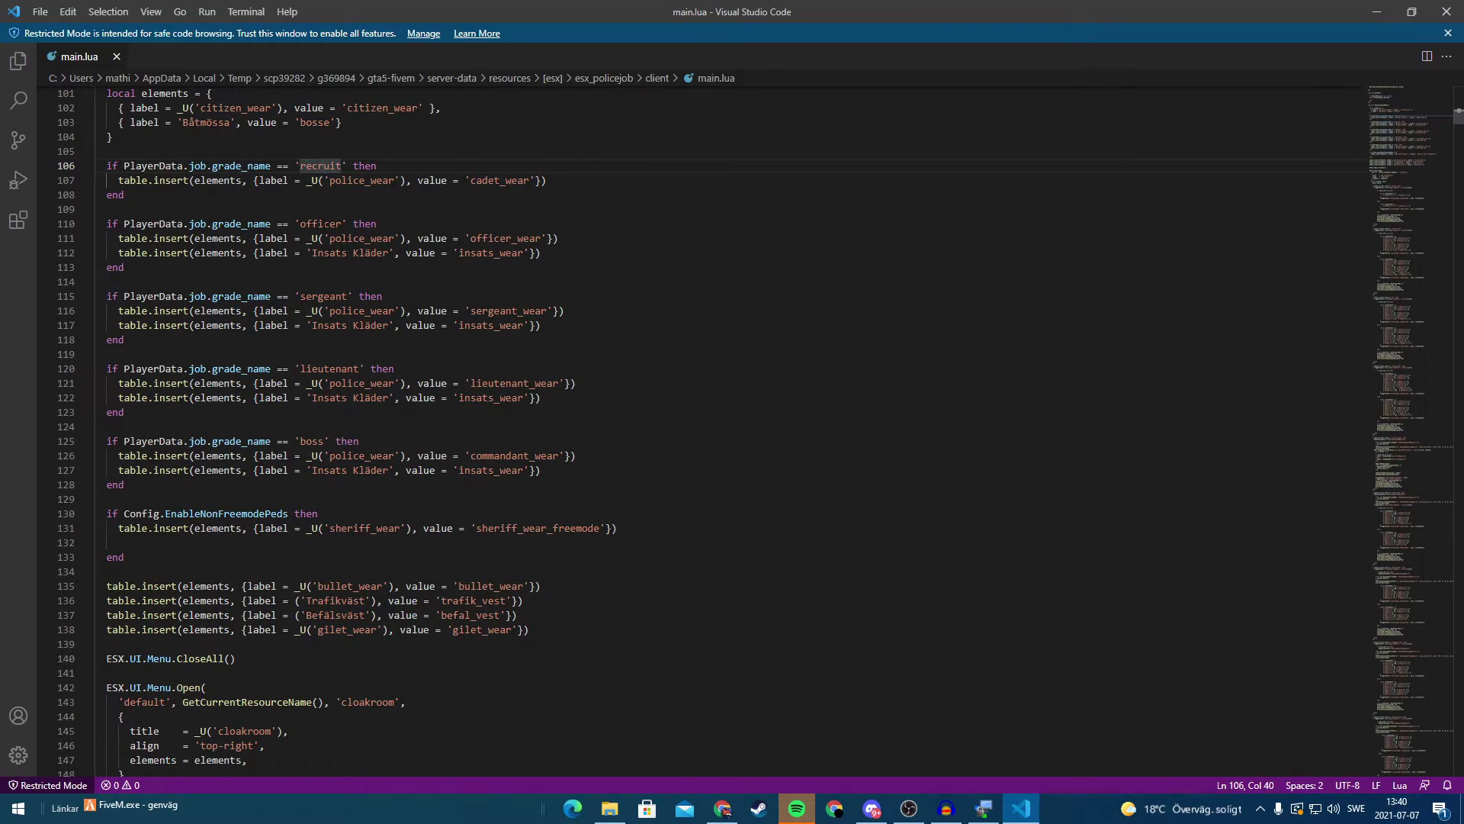
{"action": "double_click", "coordinate": [322, 225]}
{"action": "key", "text": "Down"}
{"action": "key", "text": "Down"}
{"action": "key", "text": "Down"}
{"action": "key", "text": "Down"}
{"action": "key", "text": "Down"}
{"action": "key", "text": "Down"}
{"action": "key", "text": "Down"}
{"action": "key", "text": "Down"}
{"action": "key", "text": "Down"}
{"action": "key", "text": "Down"}
{"action": "key", "text": "Down"}
{"action": "key", "text": "Down"}
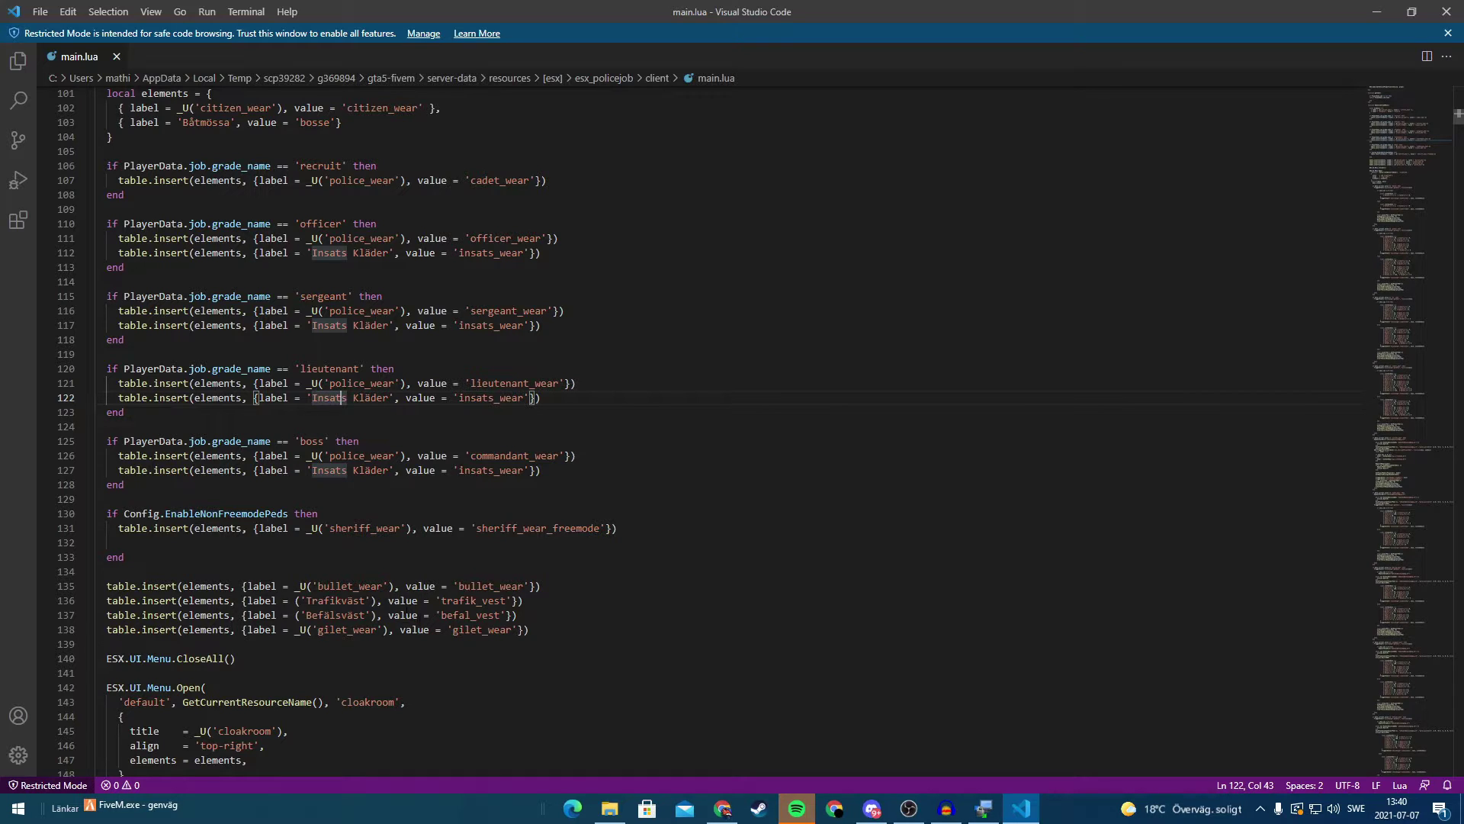
{"action": "scroll", "coordinate": [598, 527], "scroll_direction": "down", "scroll_amount": 3}
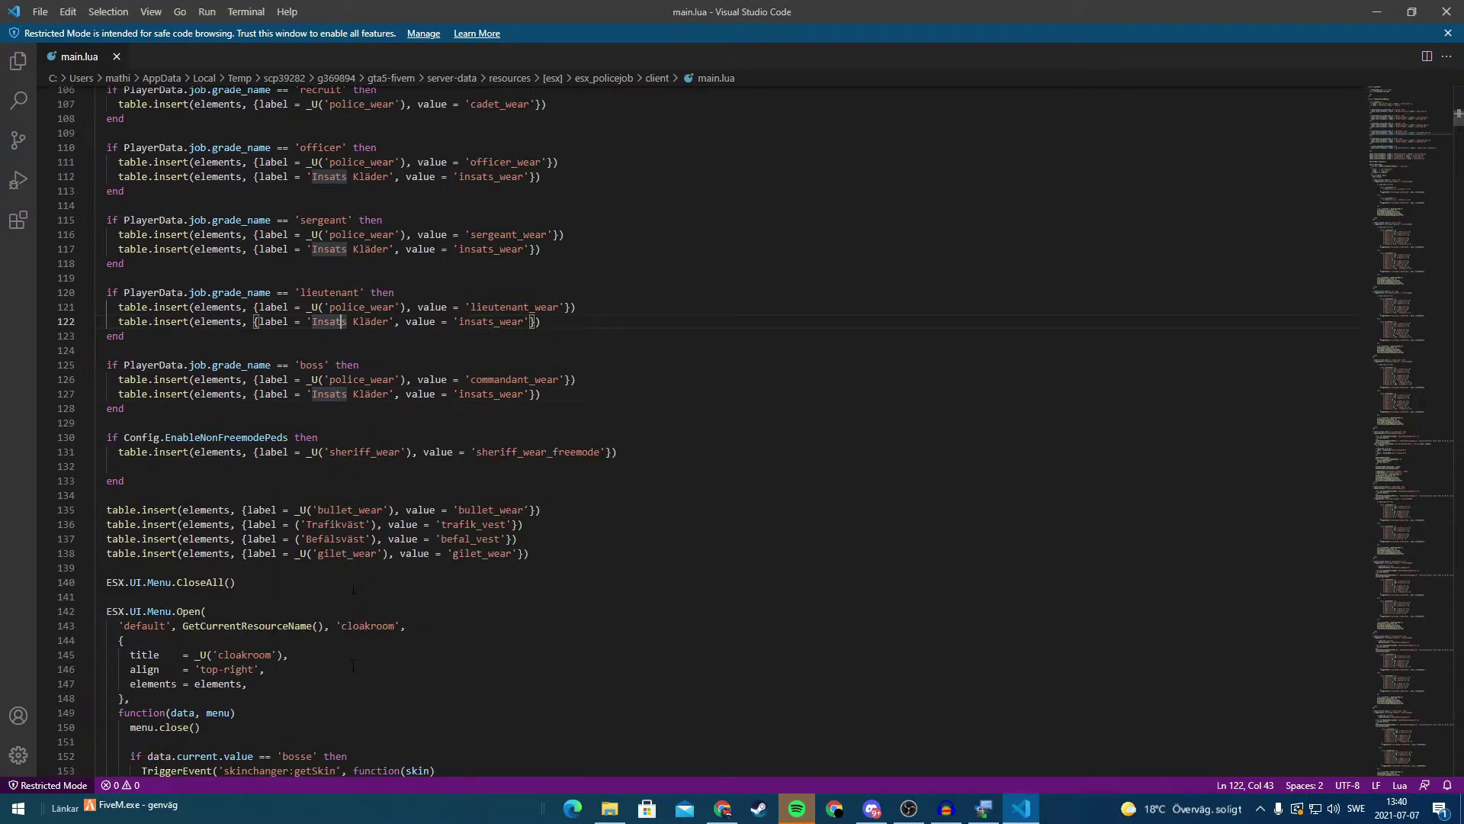
{"action": "left_click", "coordinate": [597, 527]}
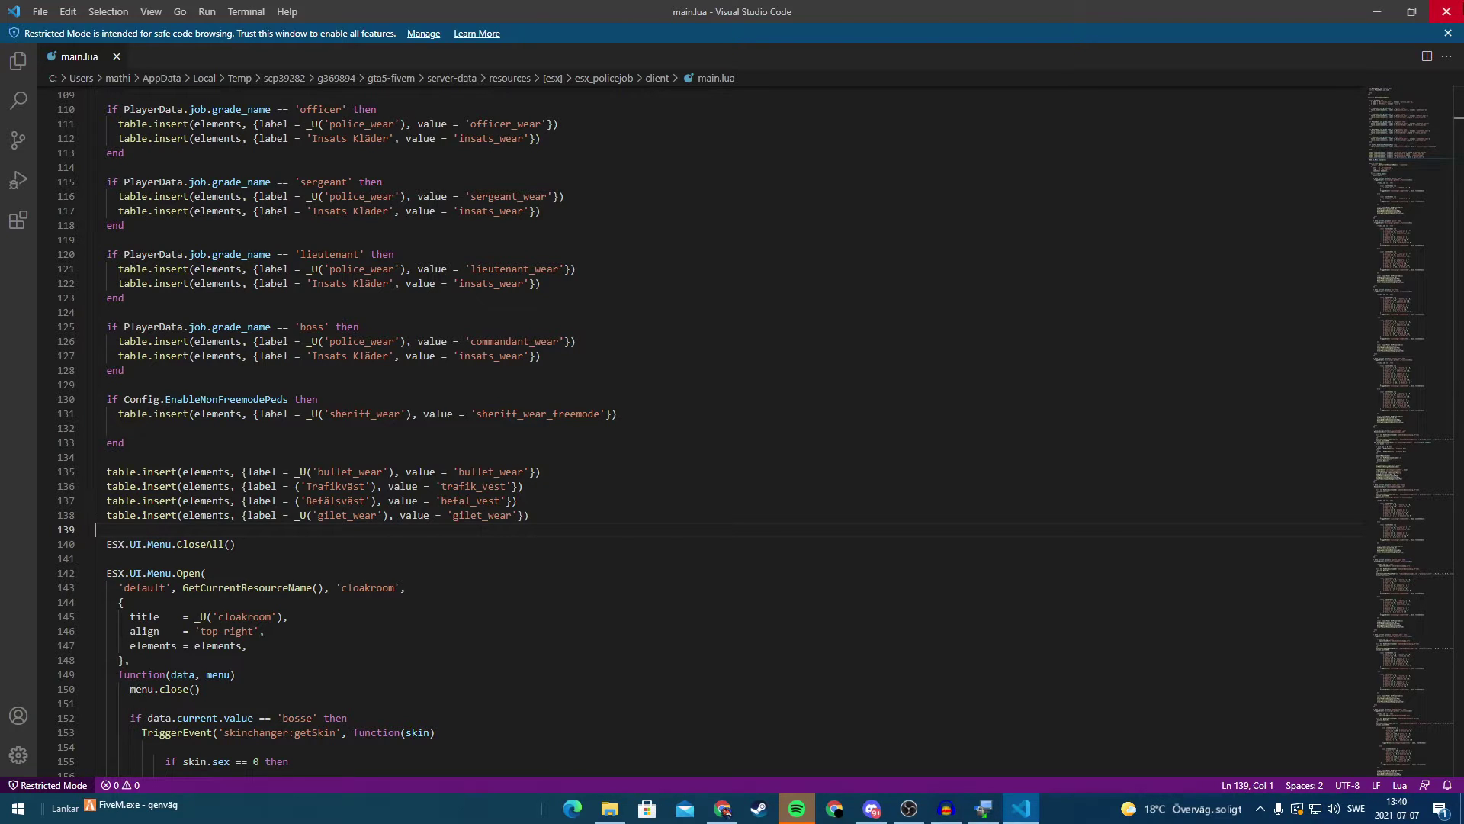
{"action": "left_click", "coordinate": [1447, 12]}
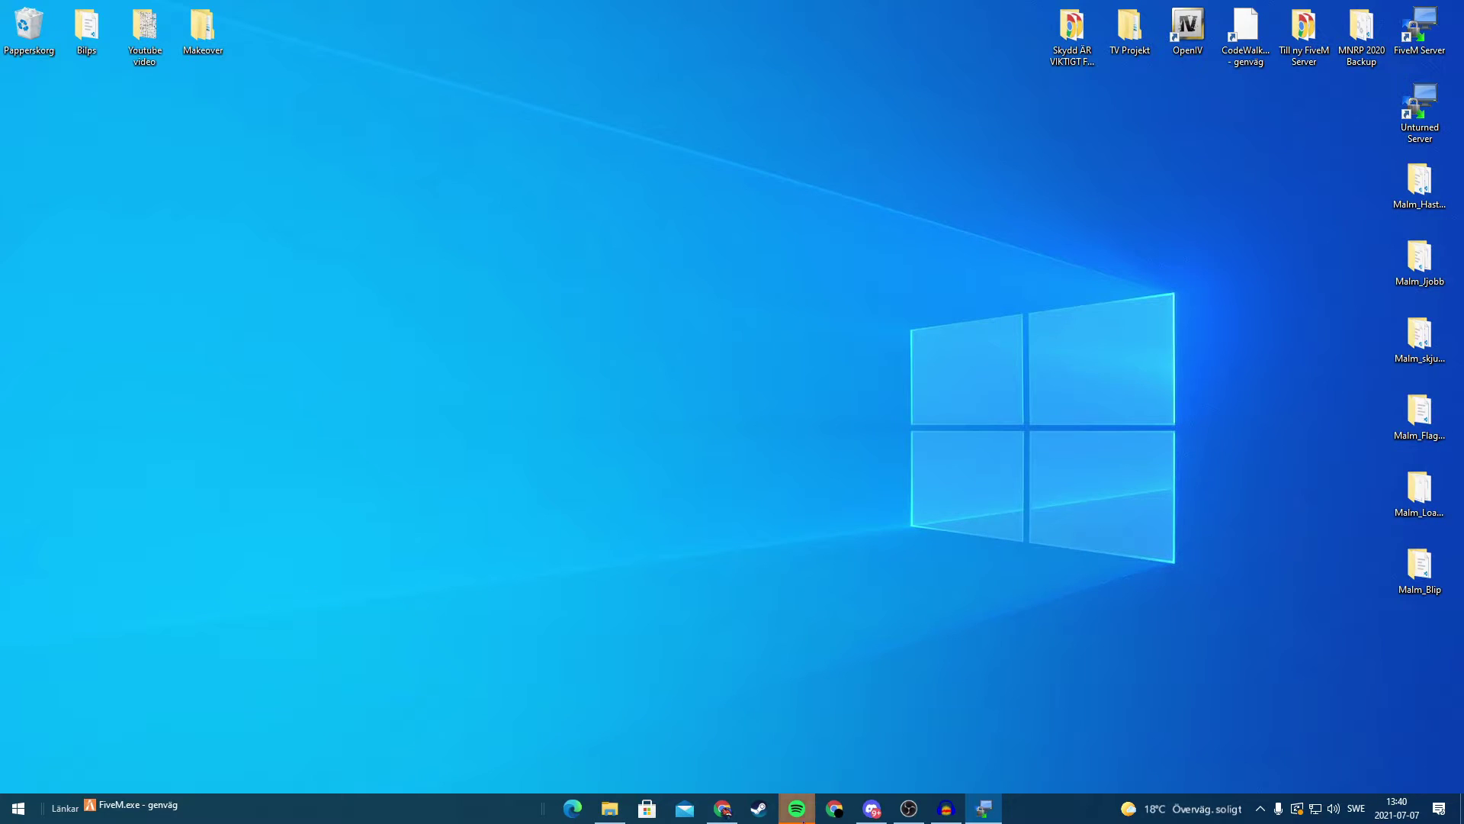
Switch to the ZAP-Hosting web interface in Chrome and restart the FiveM game server.
{"action": "left_click", "coordinate": [722, 809]}
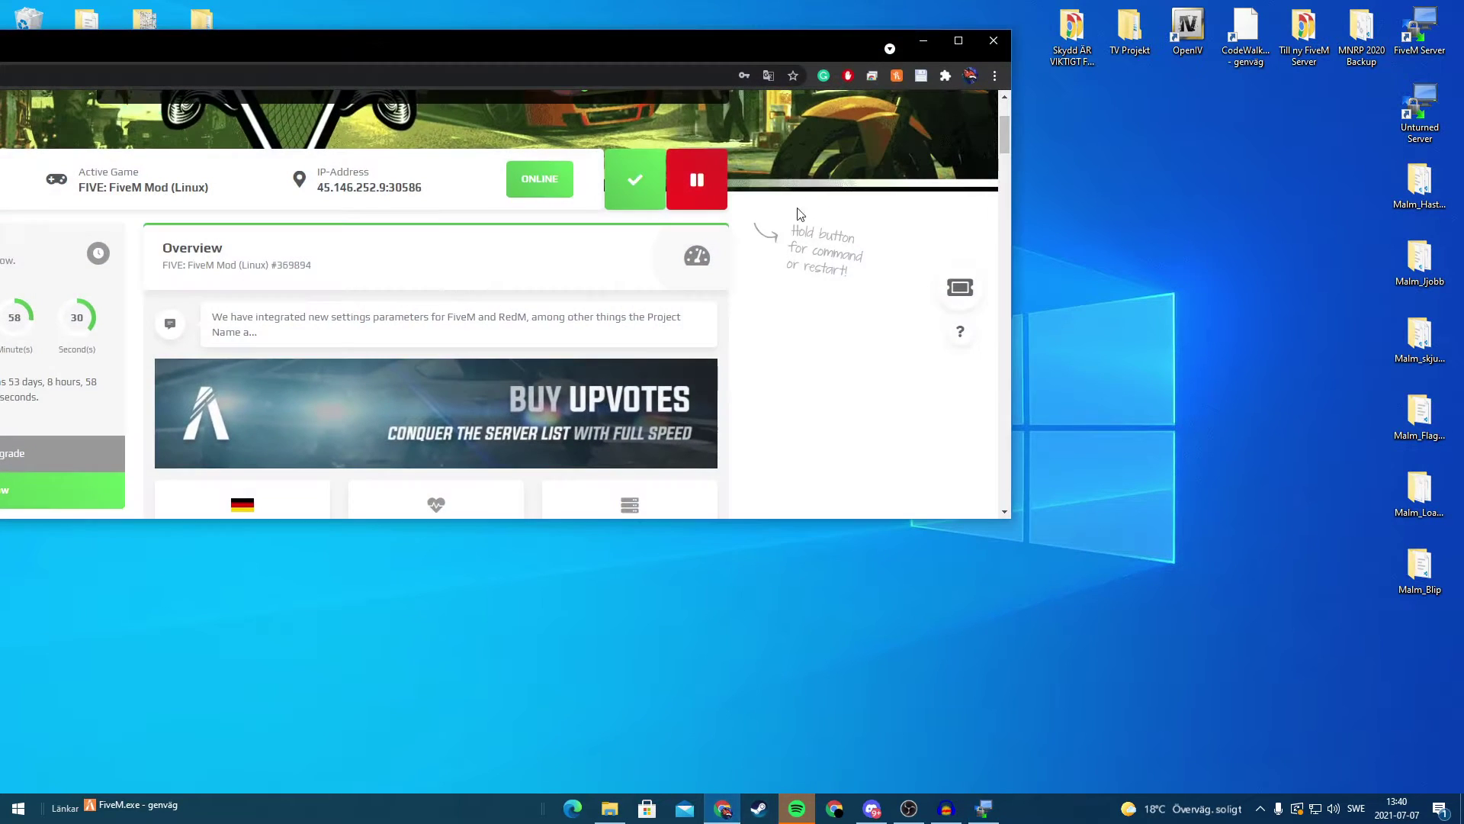
{"action": "double_click", "coordinate": [833, 54]}
{"action": "left_click", "coordinate": [1139, 167]}
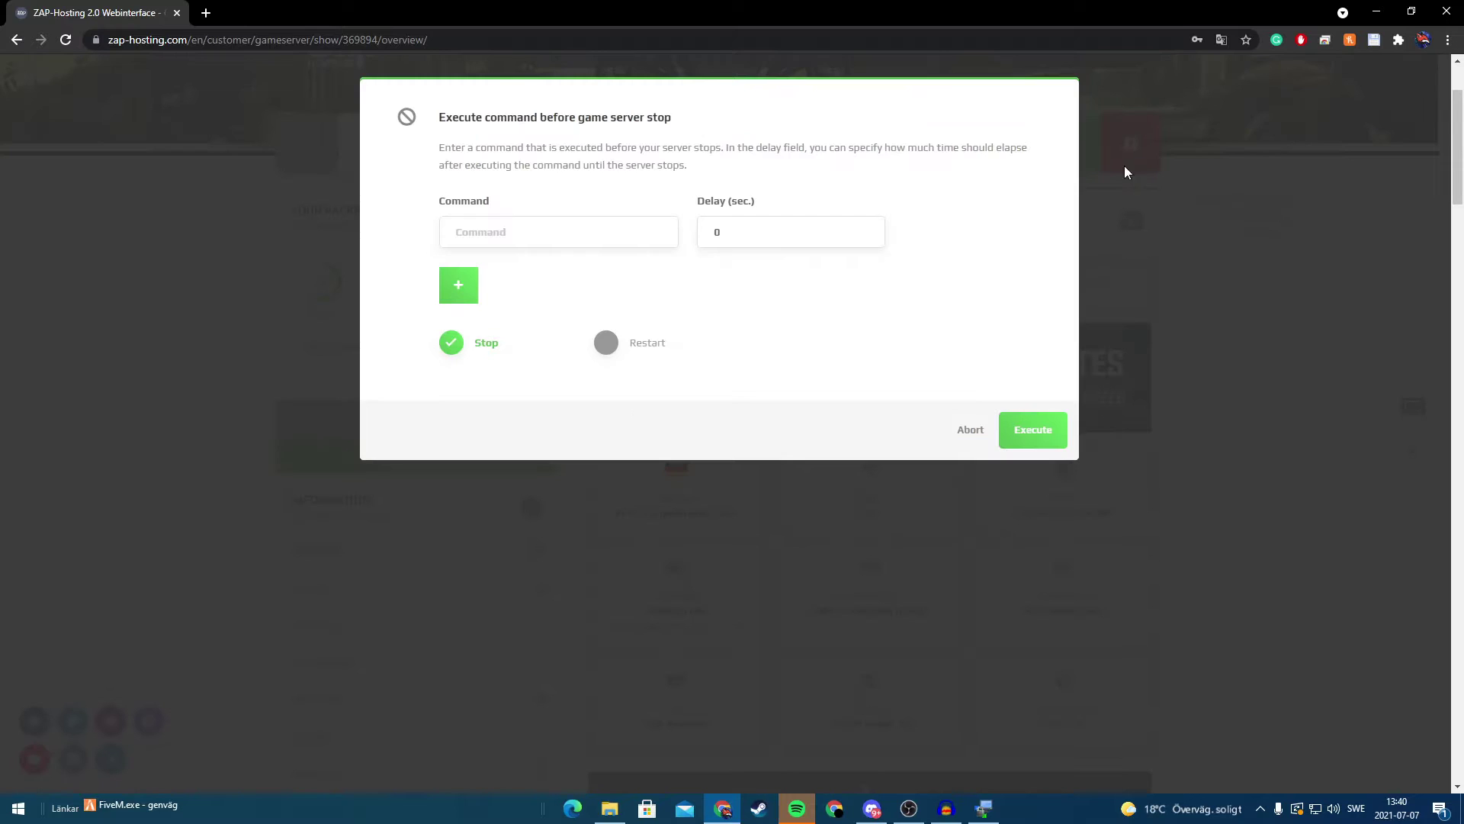
{"action": "left_click", "coordinate": [606, 343]}
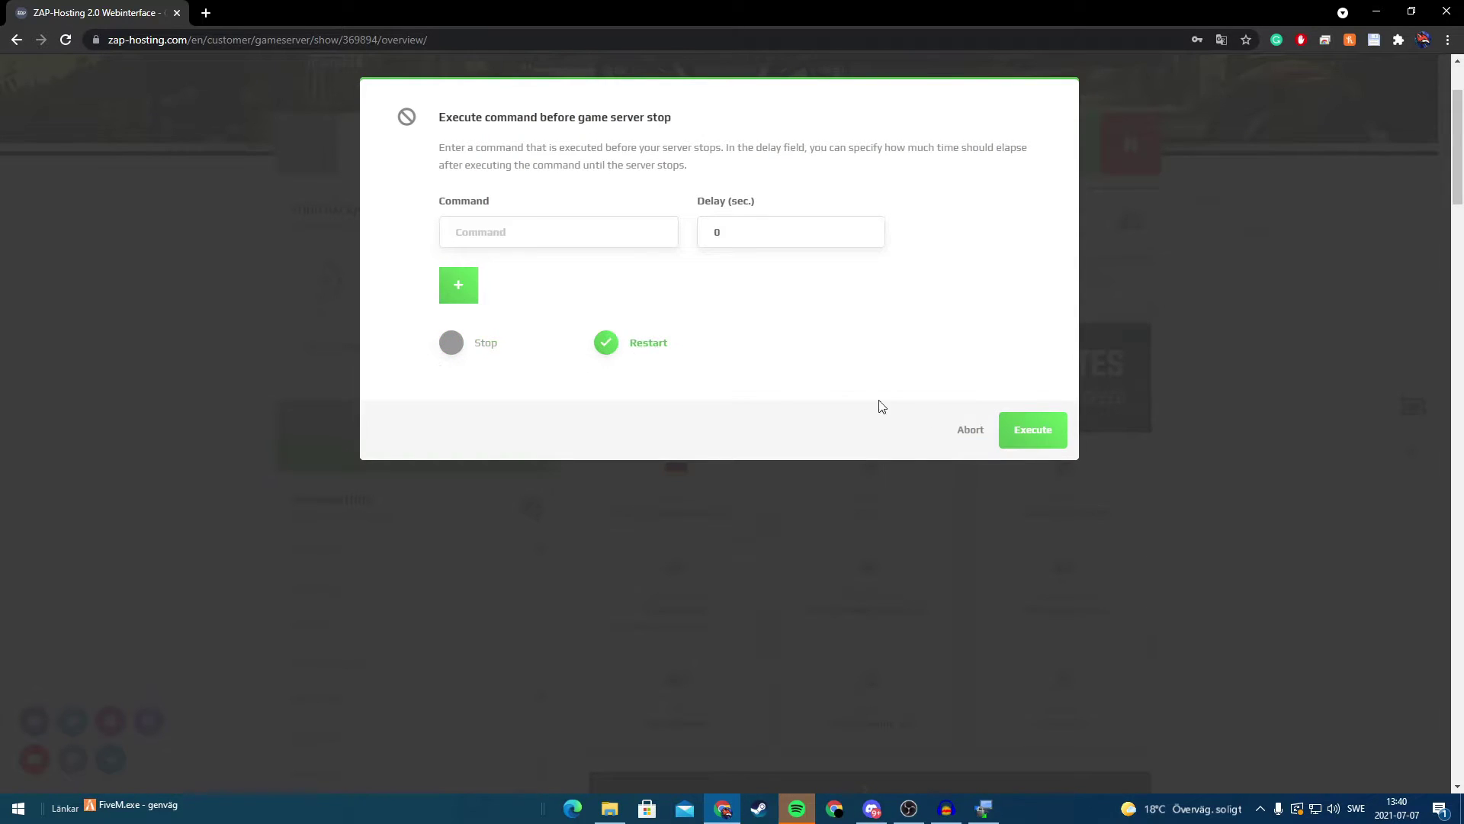
{"action": "left_click", "coordinate": [1060, 441]}
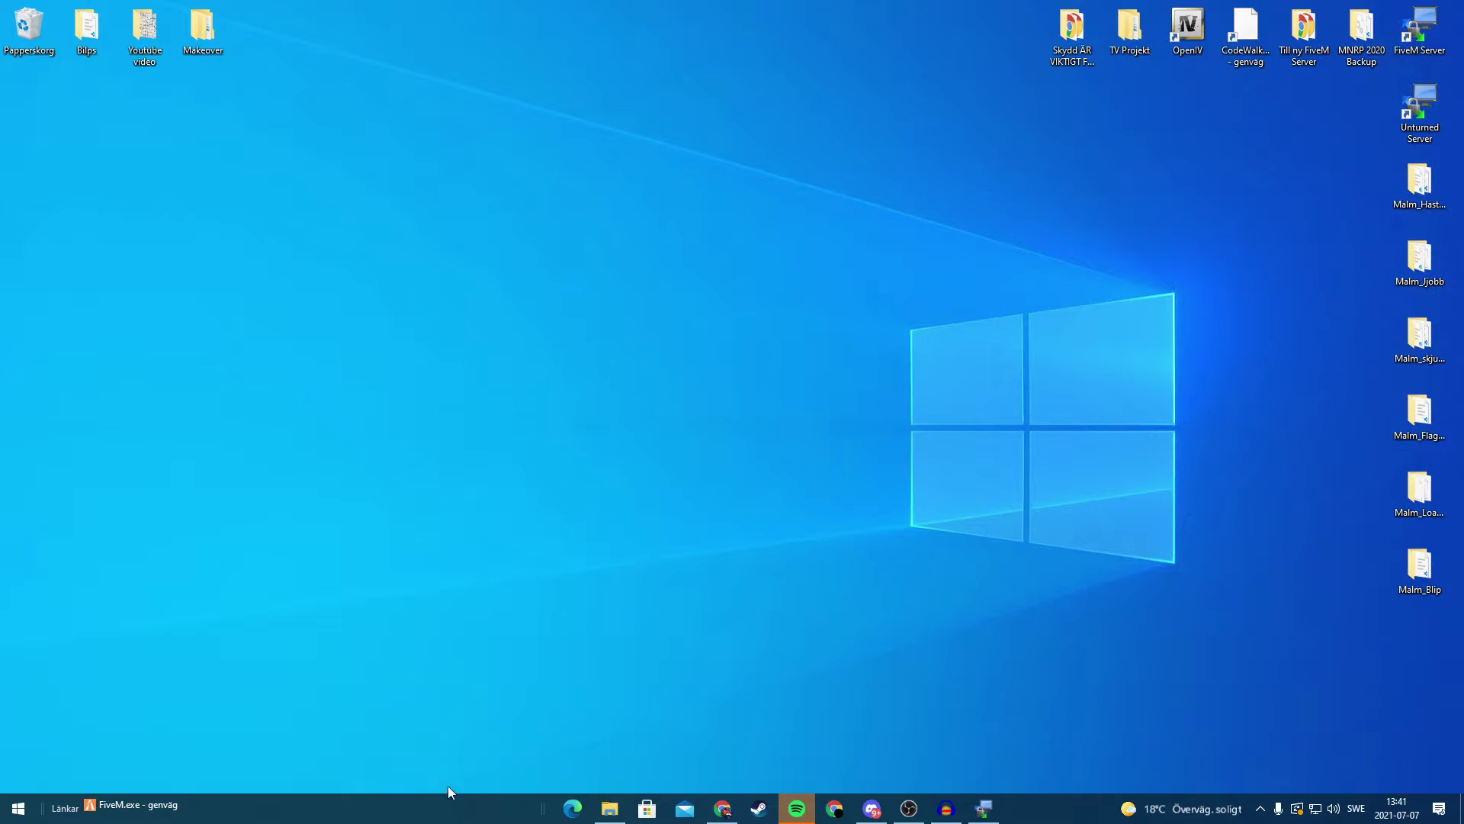
Launch FiveM and move the character out of the clothing store onto the street.
{"action": "left_click", "coordinate": [114, 804]}
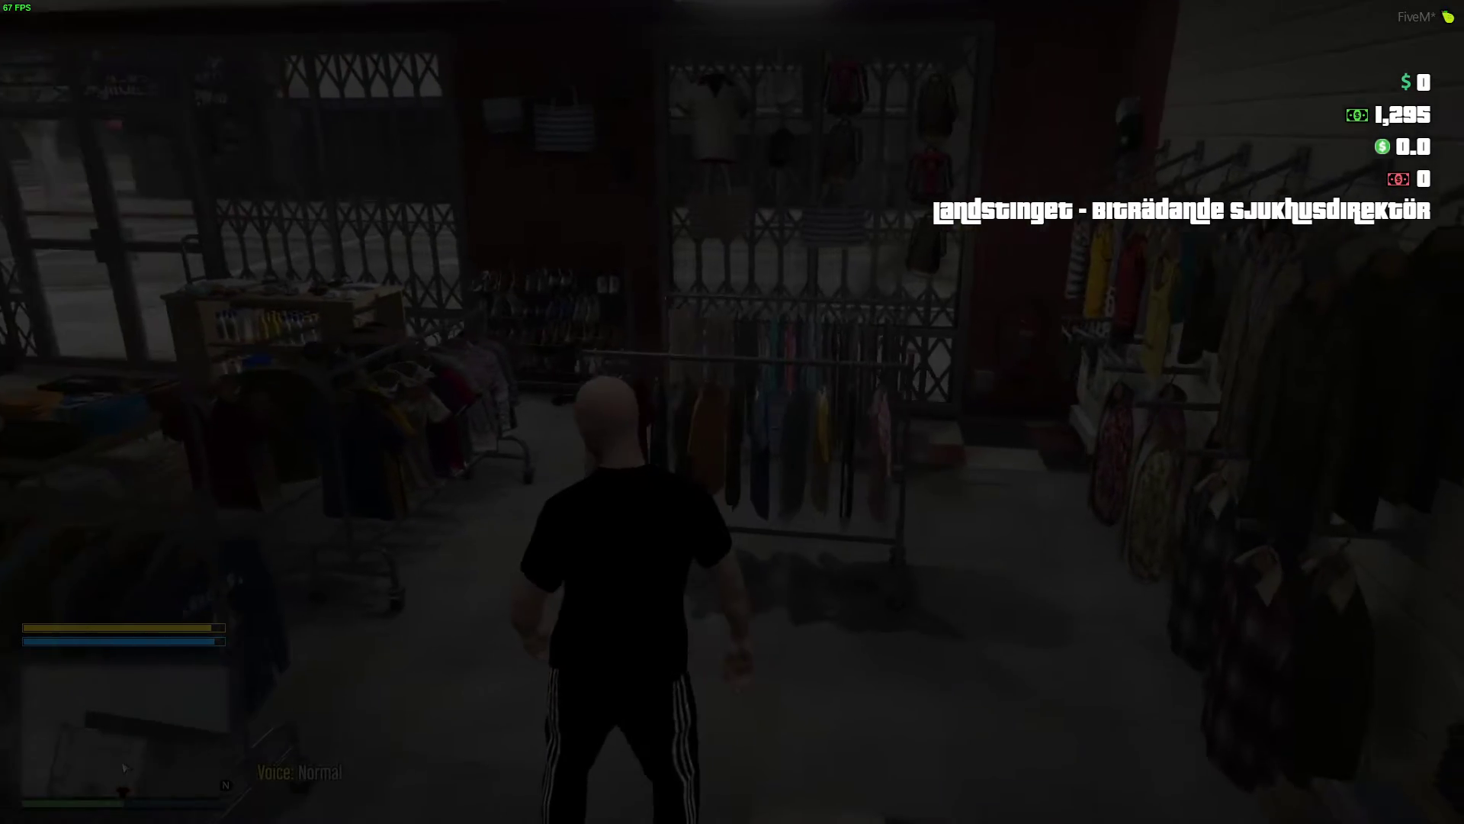
{"action": "key", "text": "w"}
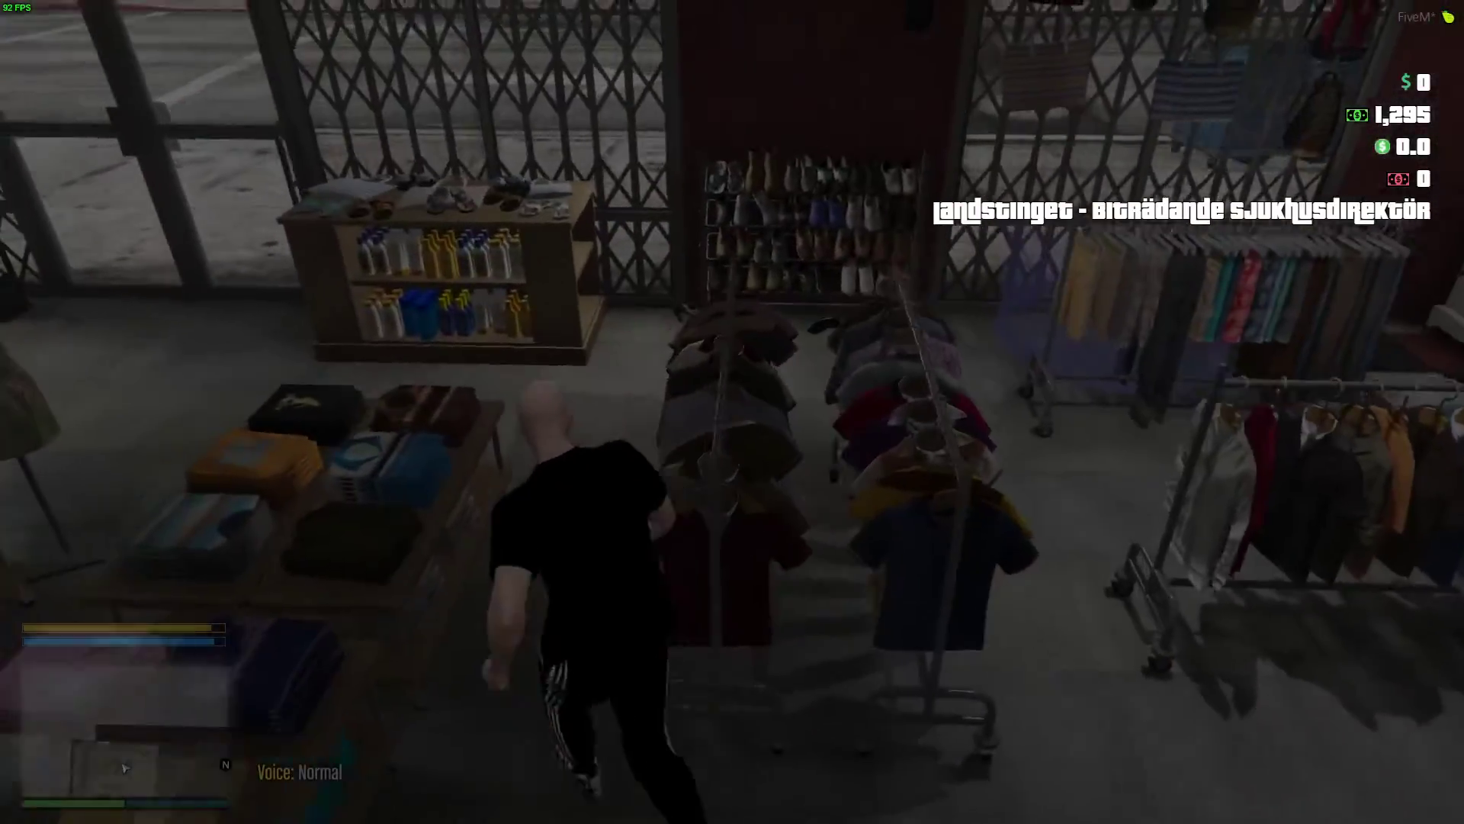
{"action": "key", "text": "w"}
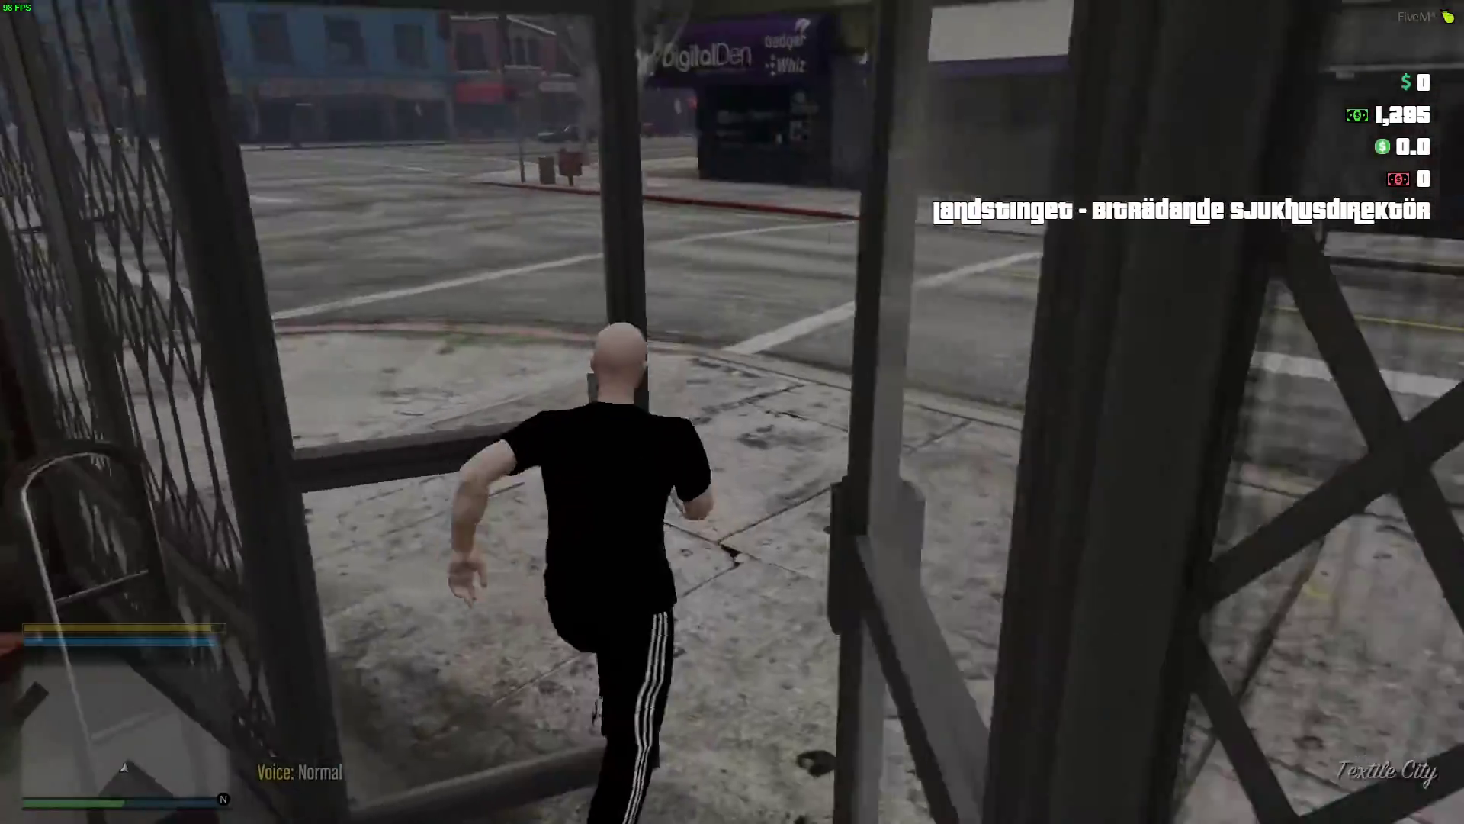
Spawn a police vehicle with the chat command /car police and drive it to the police station.
{"action": "type", "text": "t/car police"}
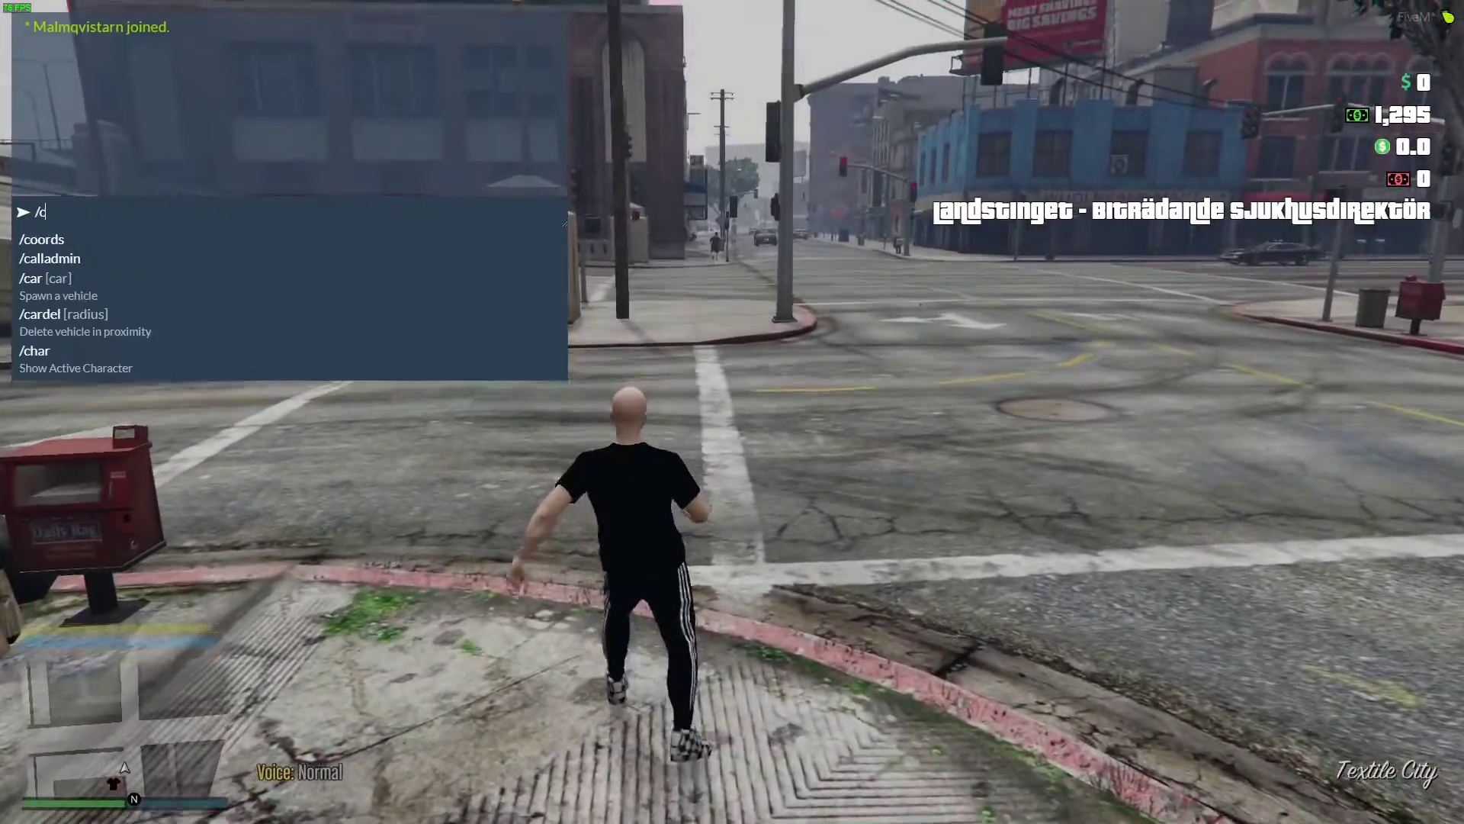
{"action": "key", "text": "Return"}
{"action": "key", "text": "f"}
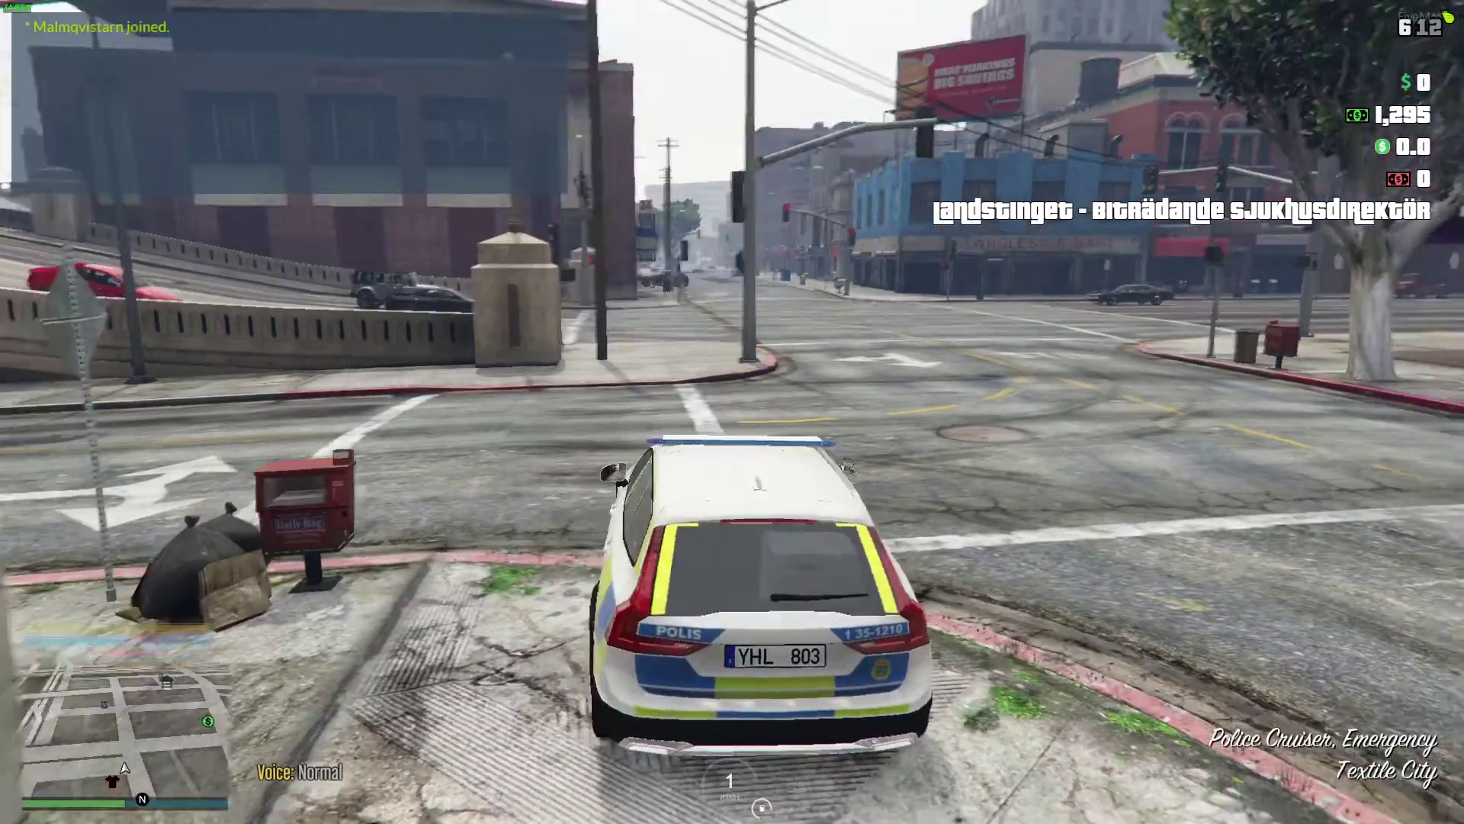
{"action": "key", "text": "w"}
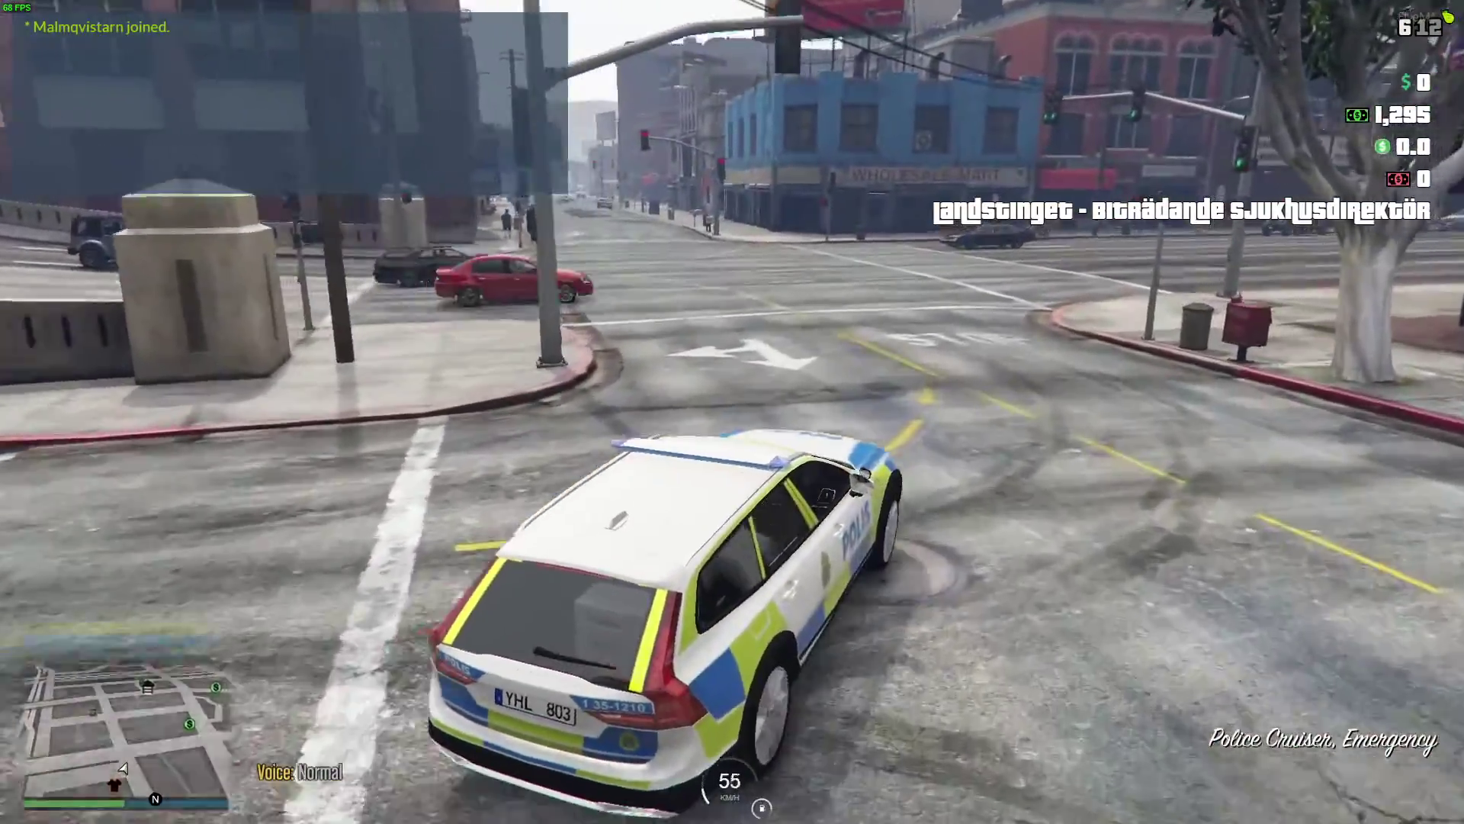
{"action": "key", "text": "a"}
{"action": "key", "text": "s"}
{"action": "key", "text": "w"}
{"action": "key", "text": "a"}
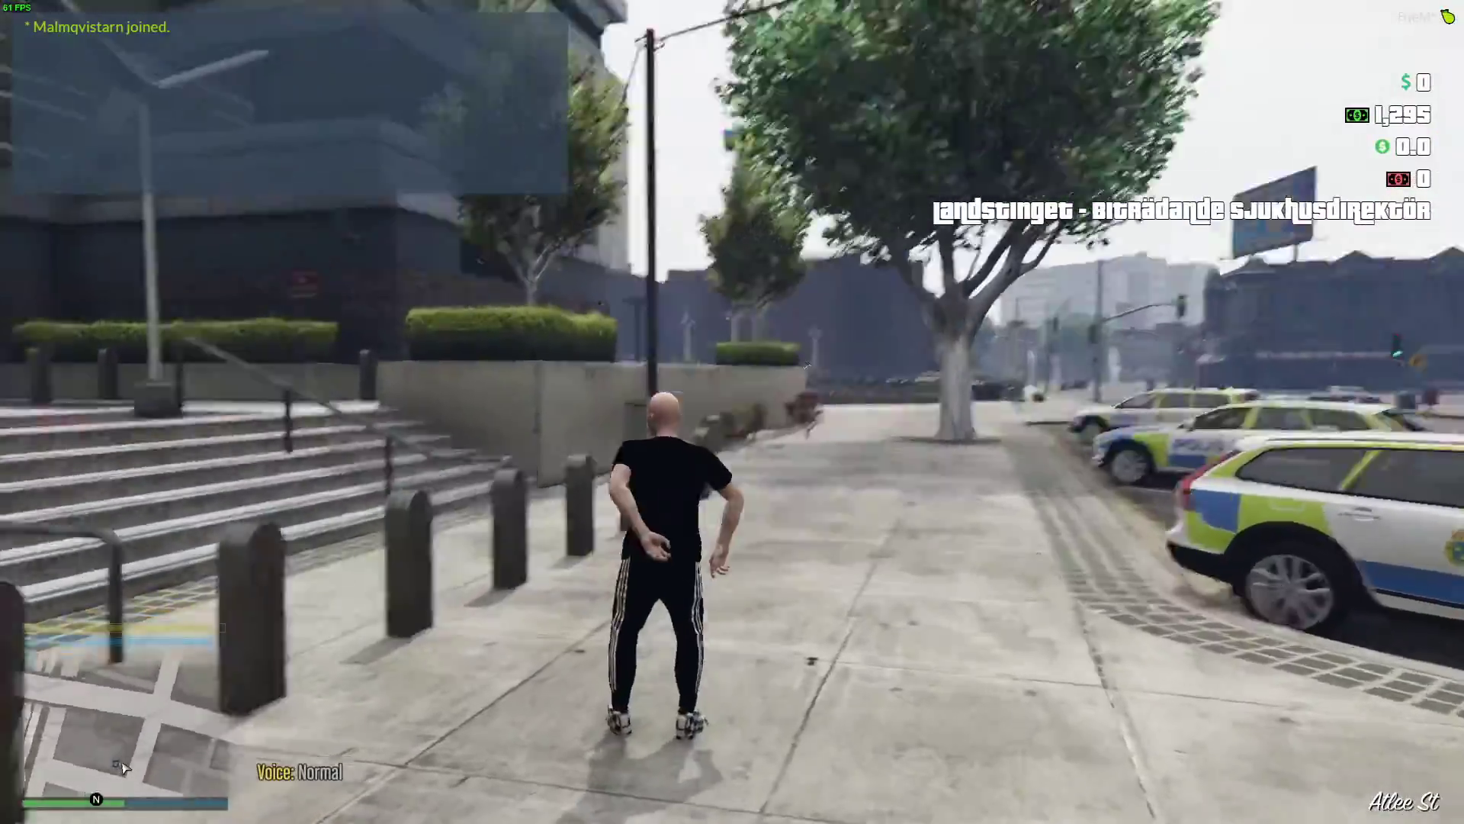
Go up to the station entrance and give player 1 the police job at commandant grade with /setjob 1 police.
{"action": "key", "text": "w"}
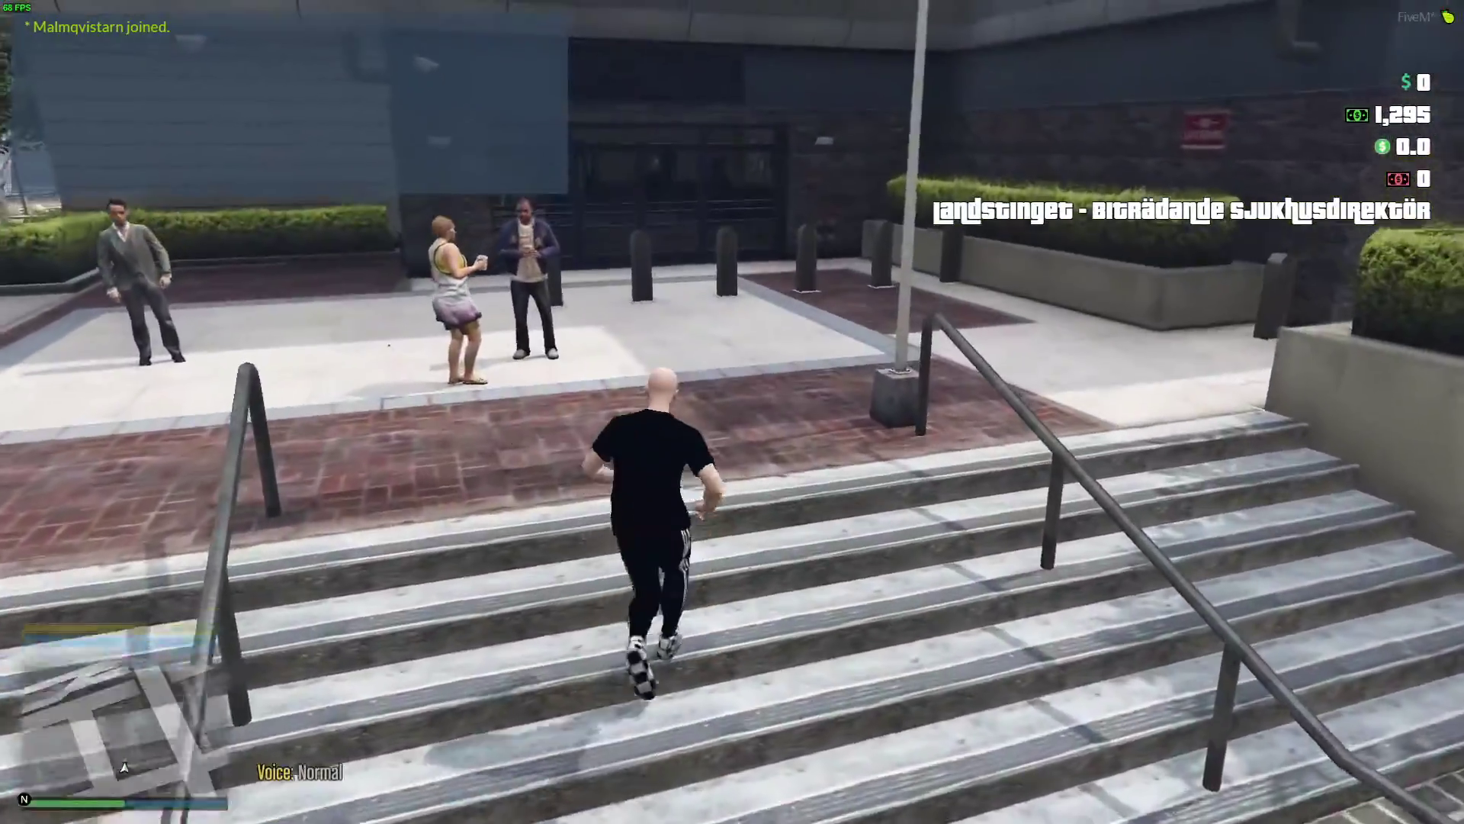
{"action": "type", "text": "wt/set"}
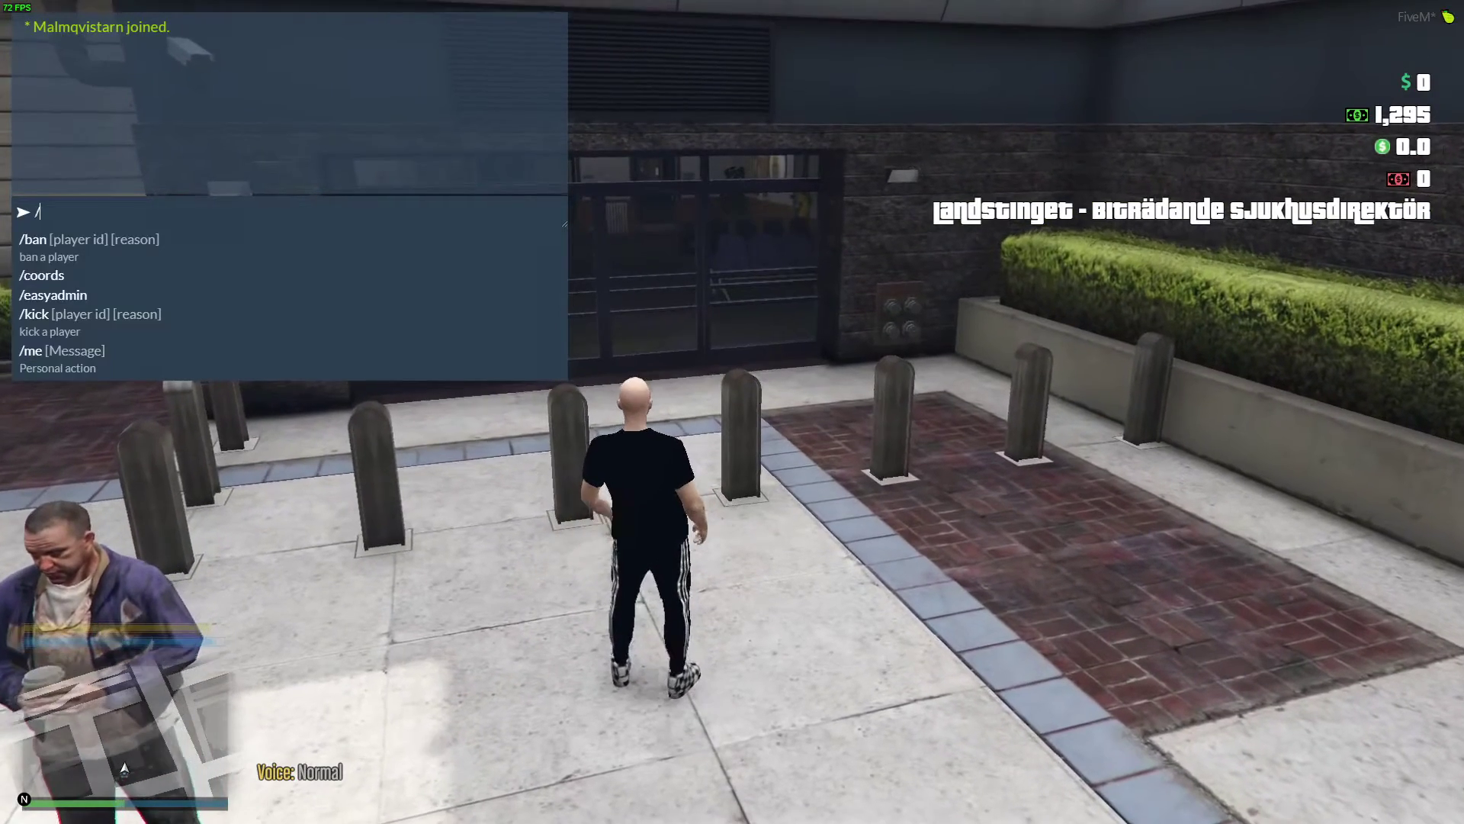
{"action": "type", "text": "job "}
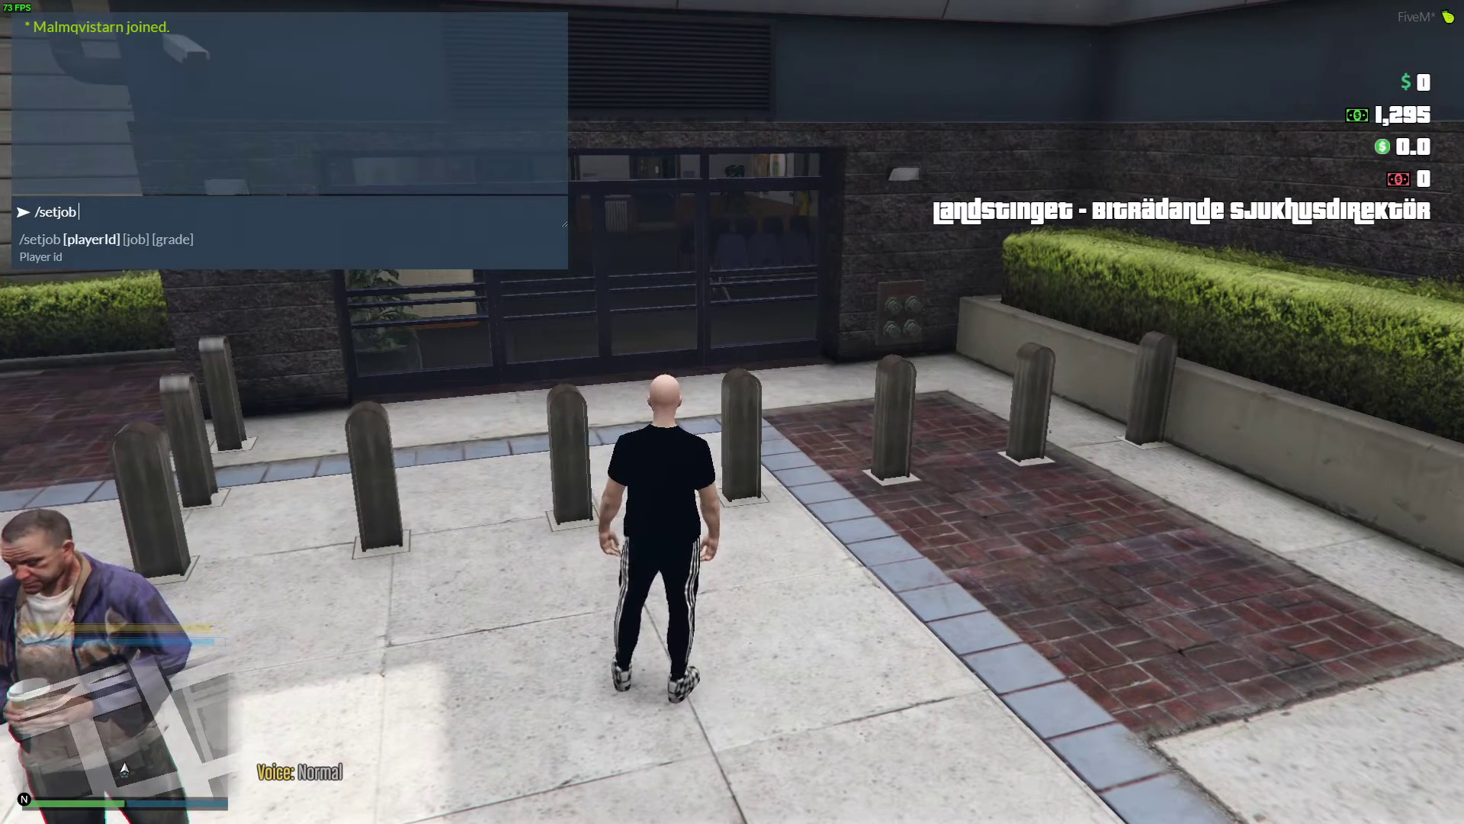
{"action": "type", "text": "1 police"}
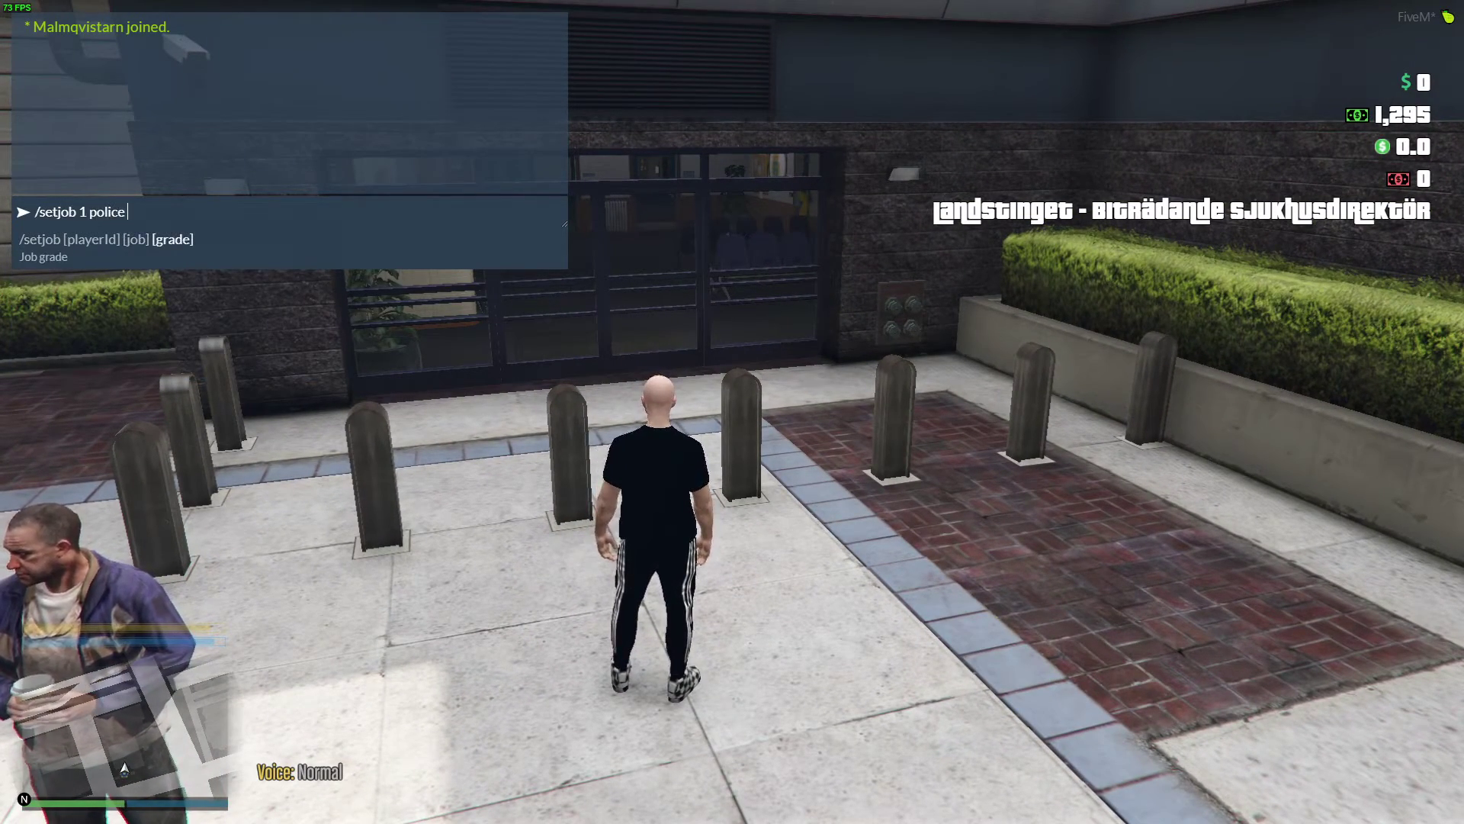
{"action": "key", "text": "Return"}
{"action": "key", "text": "w"}
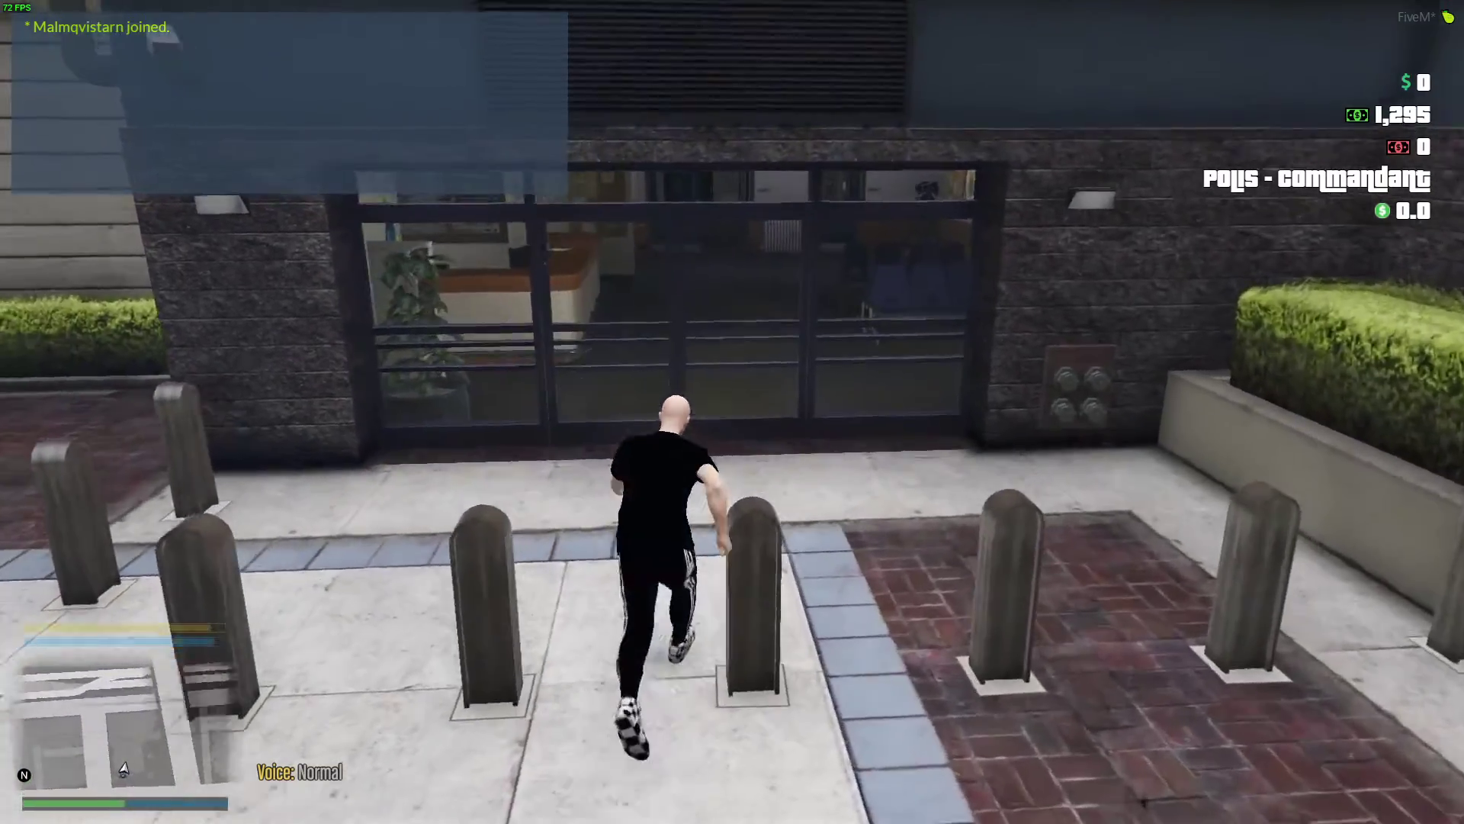
Enter the police station and walk through the locker rooms door to the changing marker by the lockers.
{"action": "key", "text": "w"}
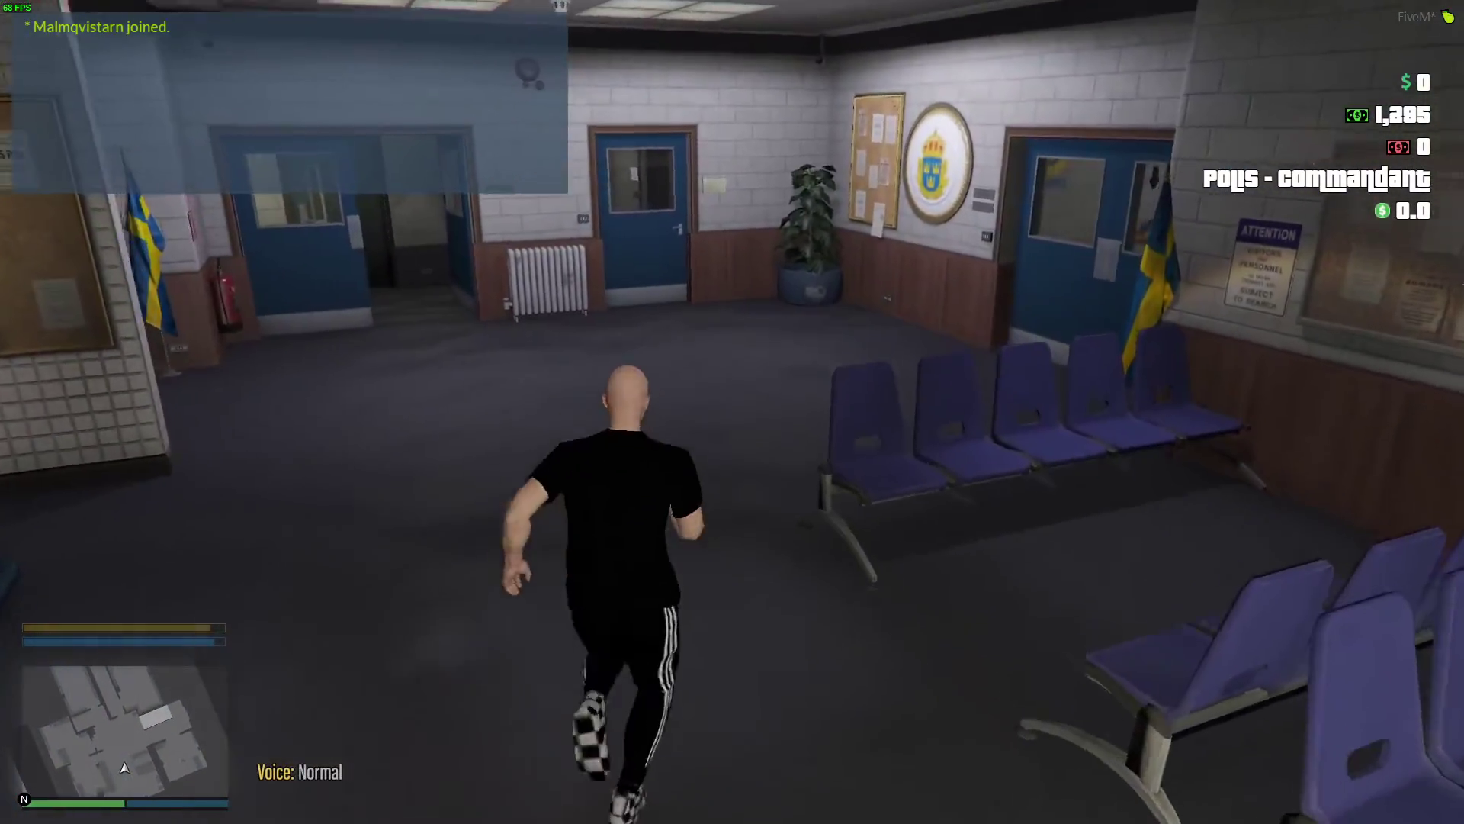
{"action": "key", "text": "w"}
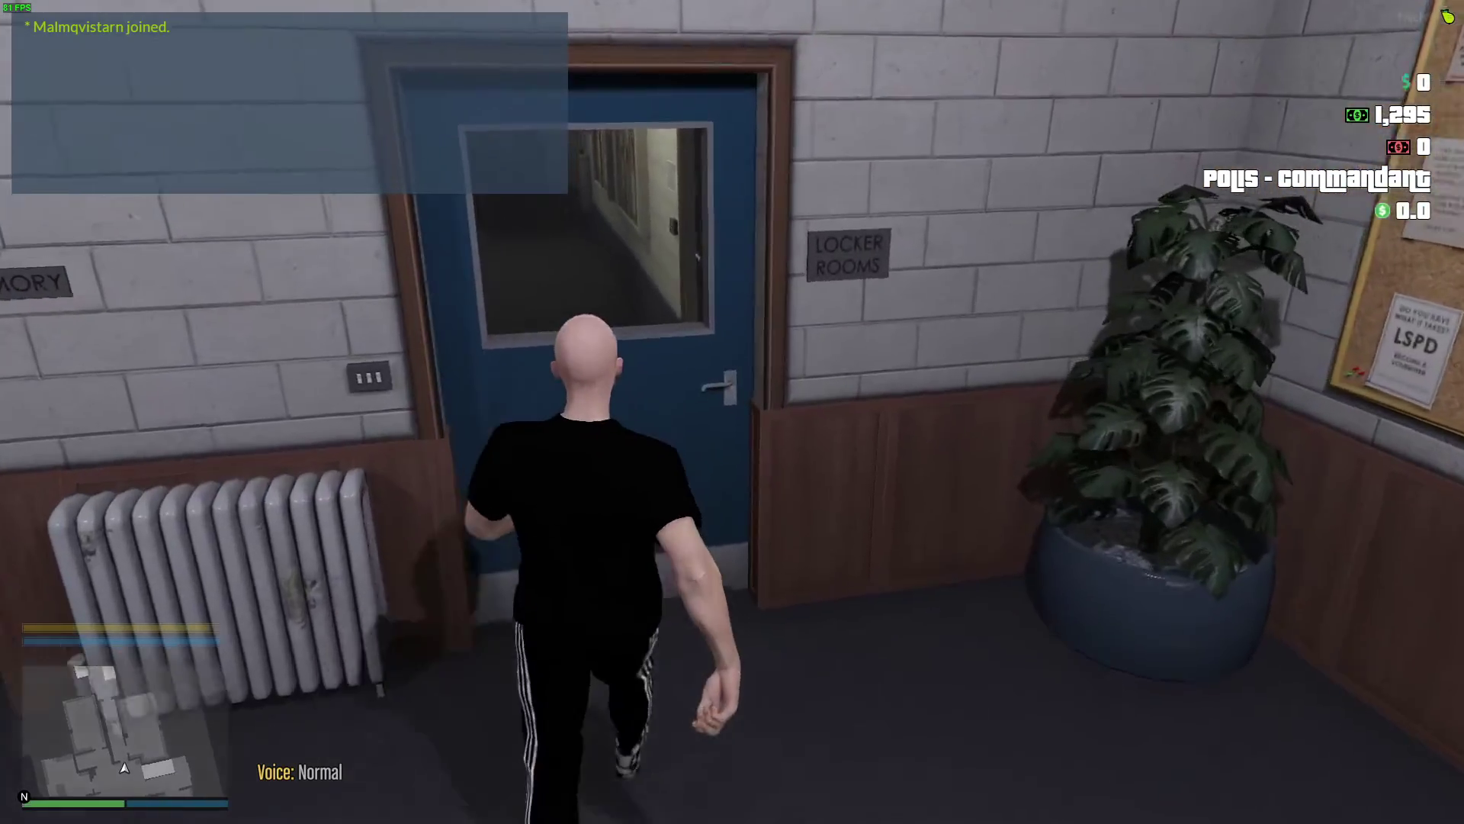
{"action": "key", "text": "w"}
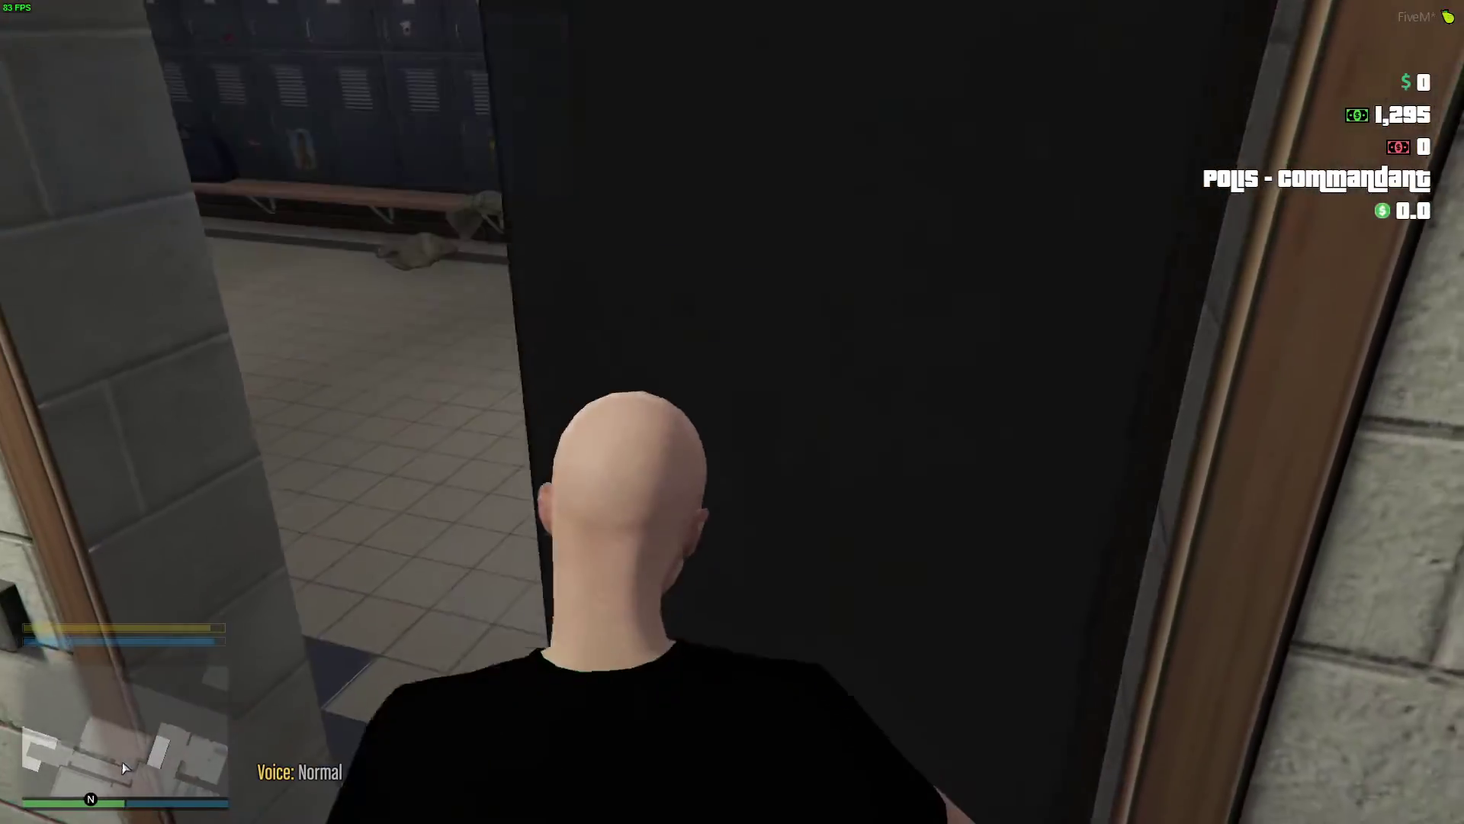
{"action": "key", "text": "w"}
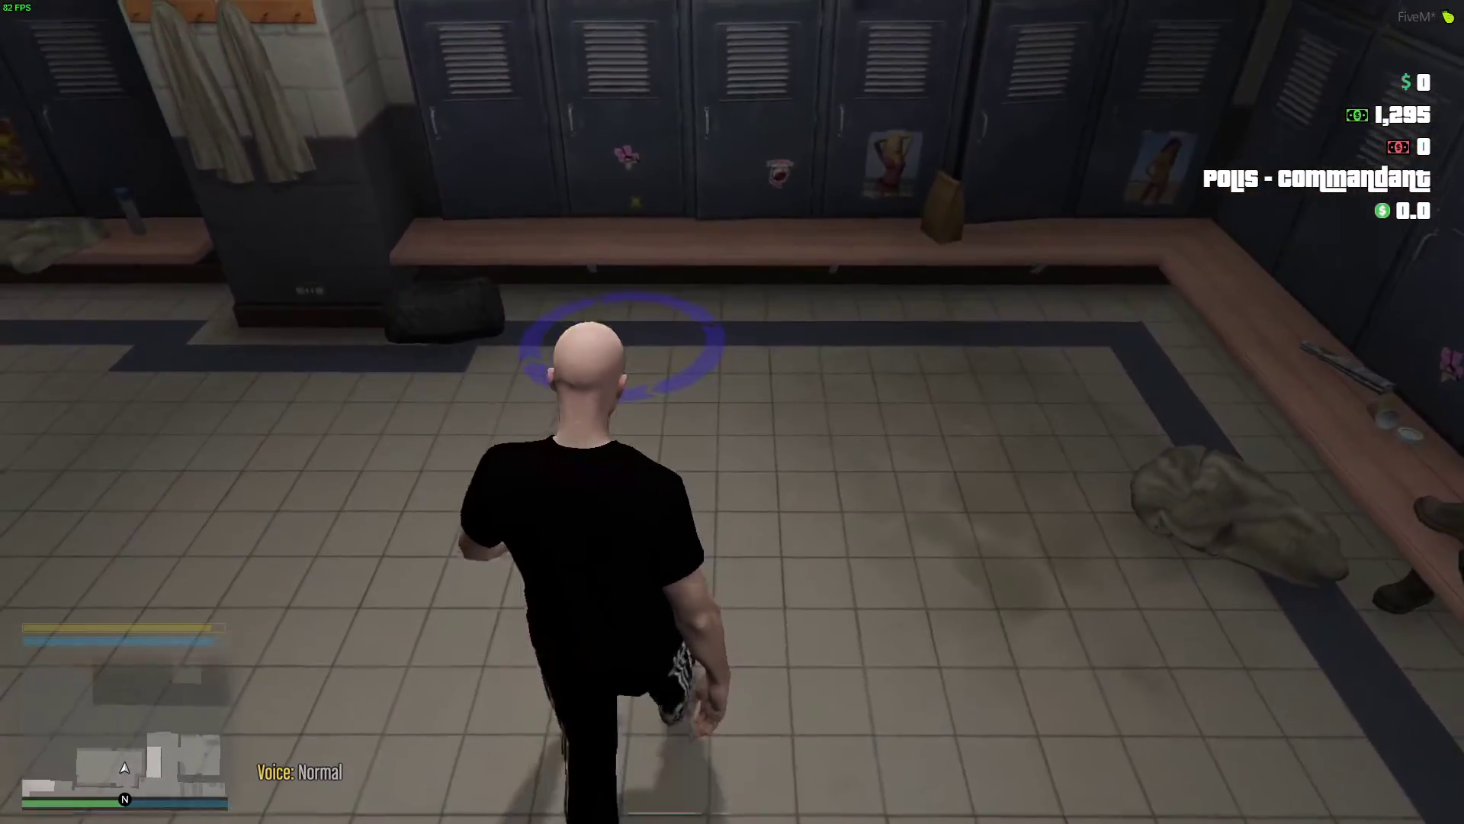
{"action": "key", "text": "w"}
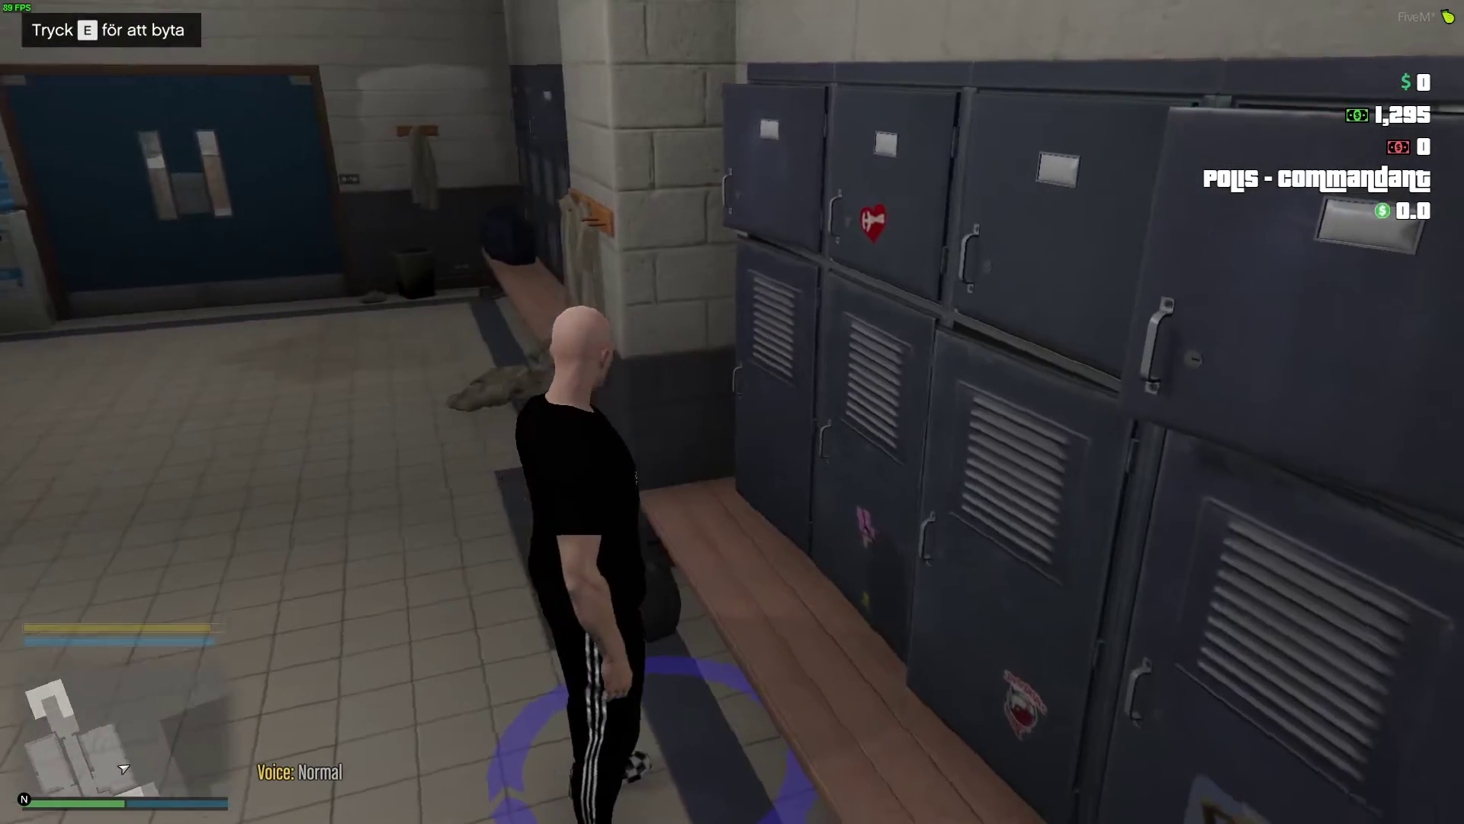
Open the Omklädningsrum menu at the marker and change the character into the Polis-Uniform outfit.
{"action": "key", "text": "e"}
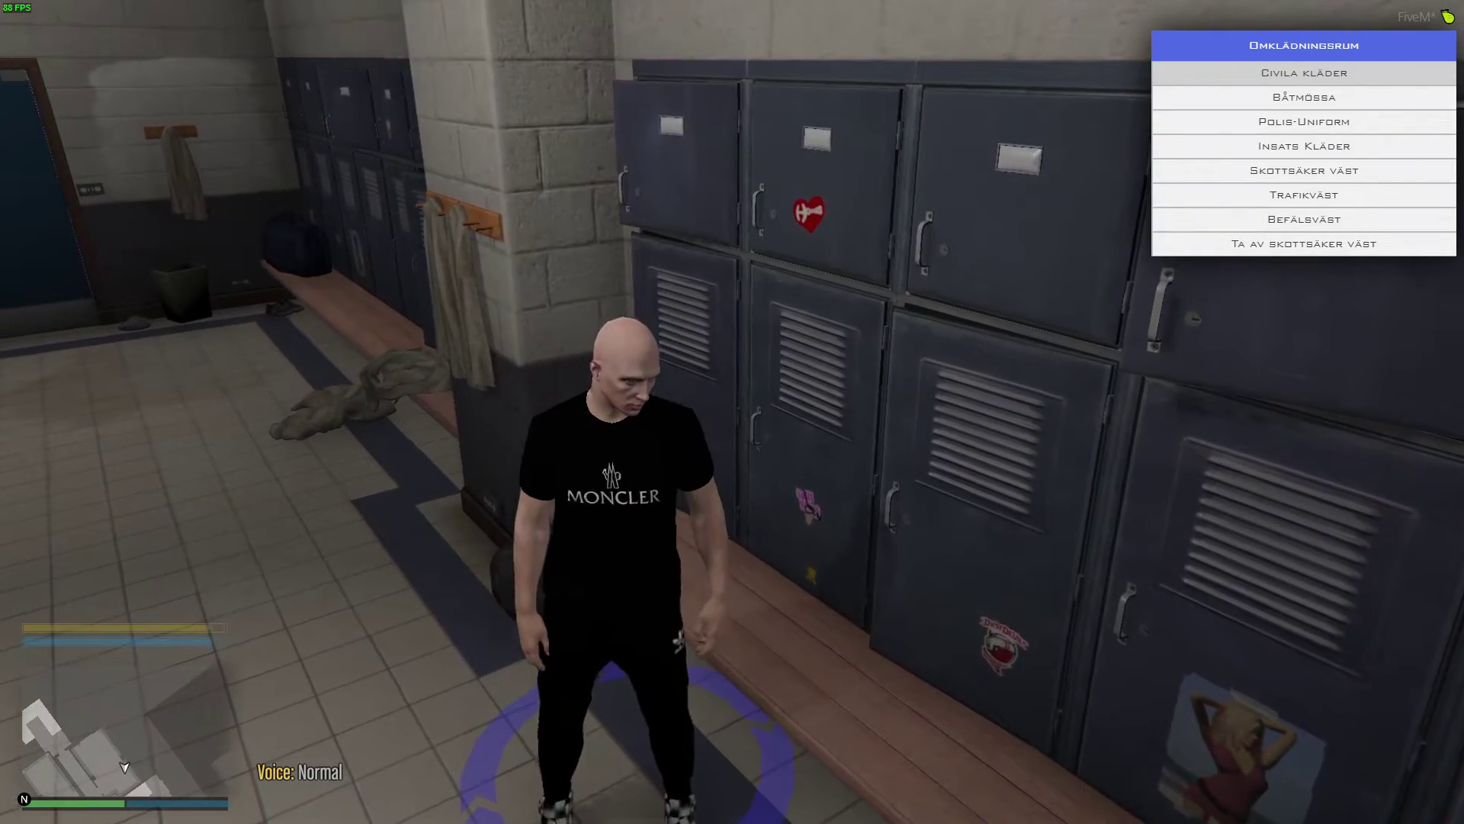
{"action": "key", "text": "Down"}
{"action": "key", "text": "Down"}
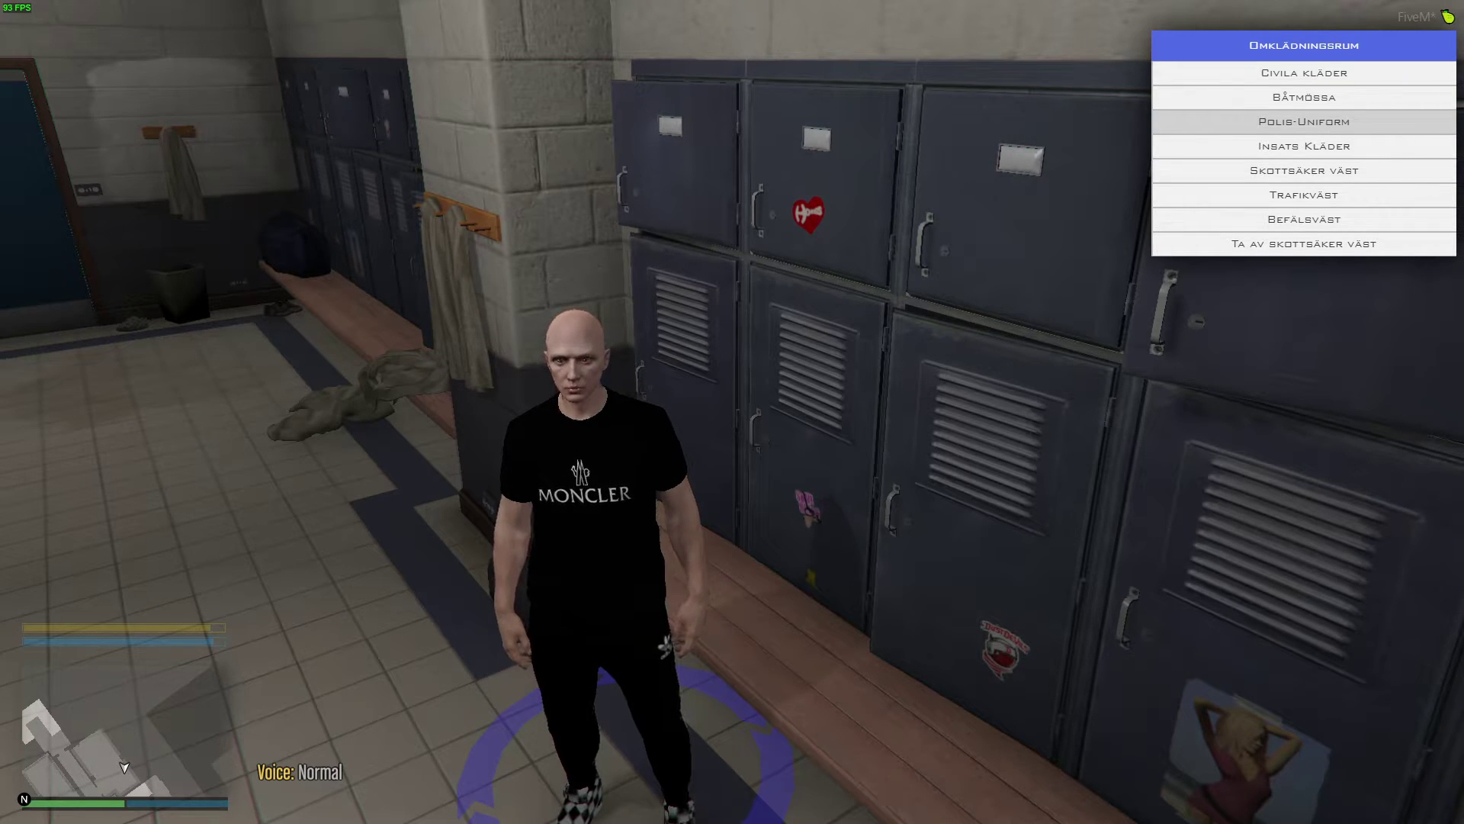
{"action": "key", "text": "Return"}
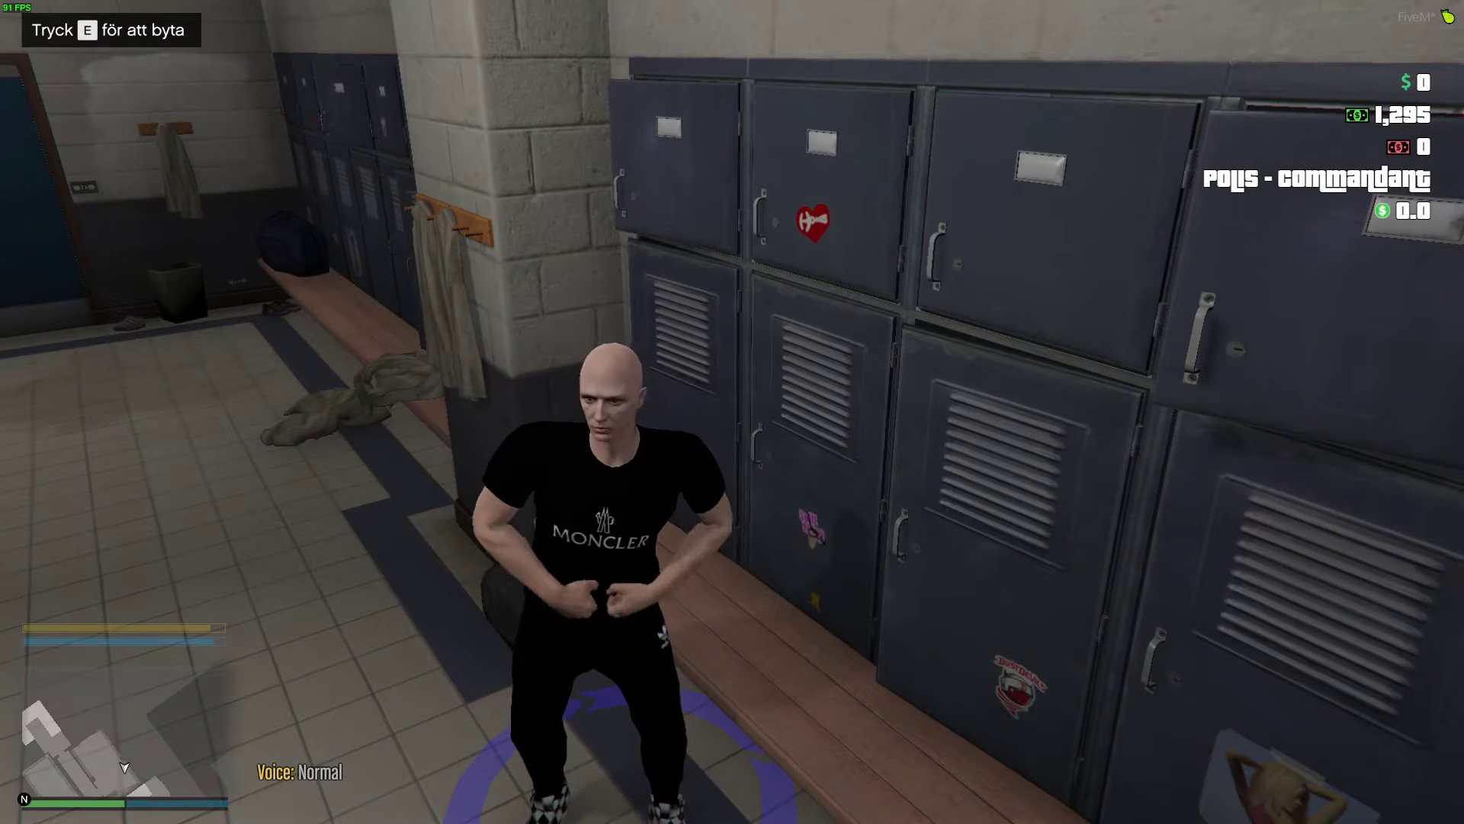
Turn the character around at the lockers to examine the police uniform from the front, side and back.
{"action": "key", "text": "a"}
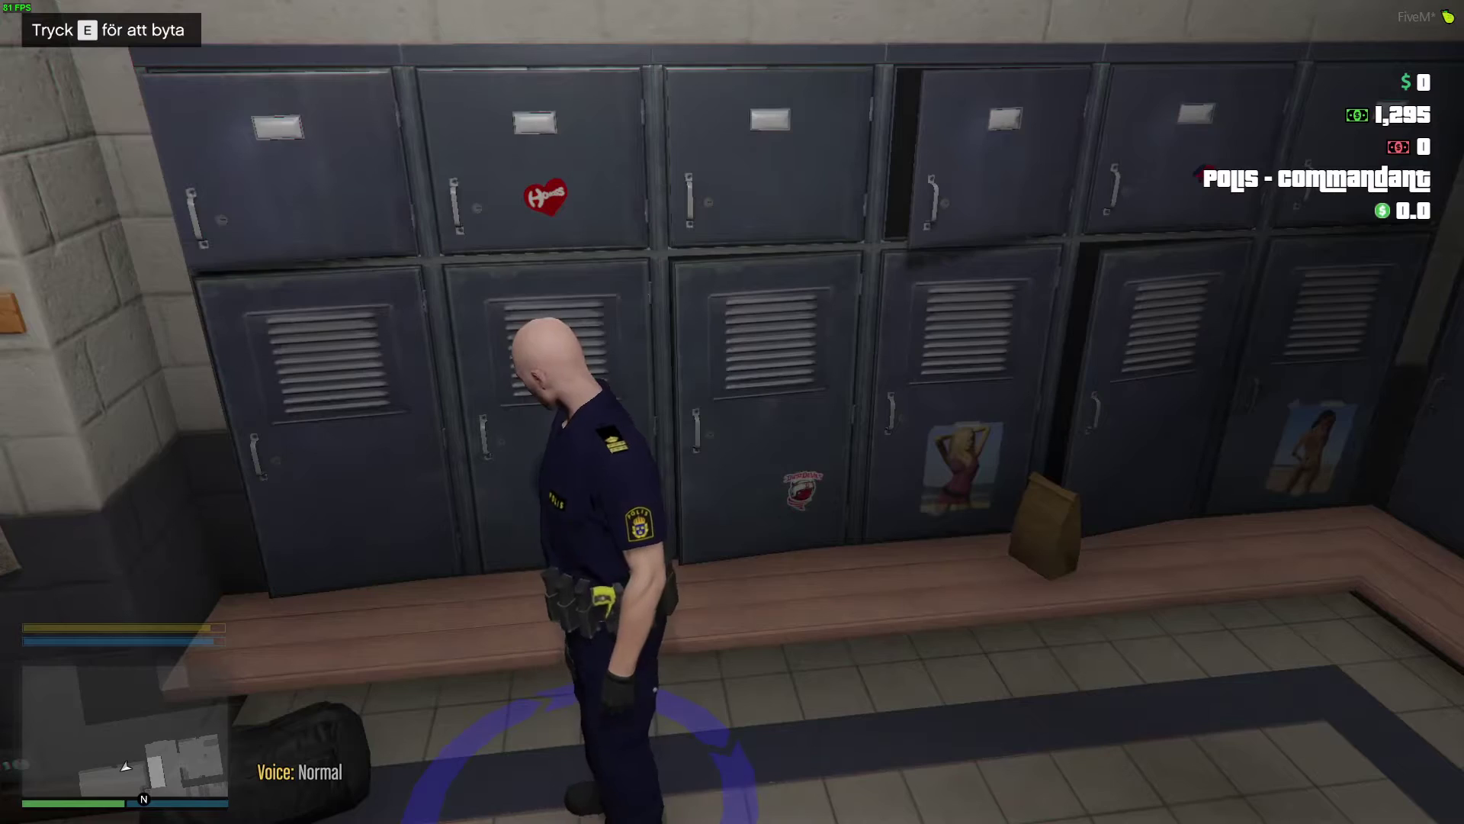
{"action": "key", "text": "s"}
{"action": "key", "text": "s"}
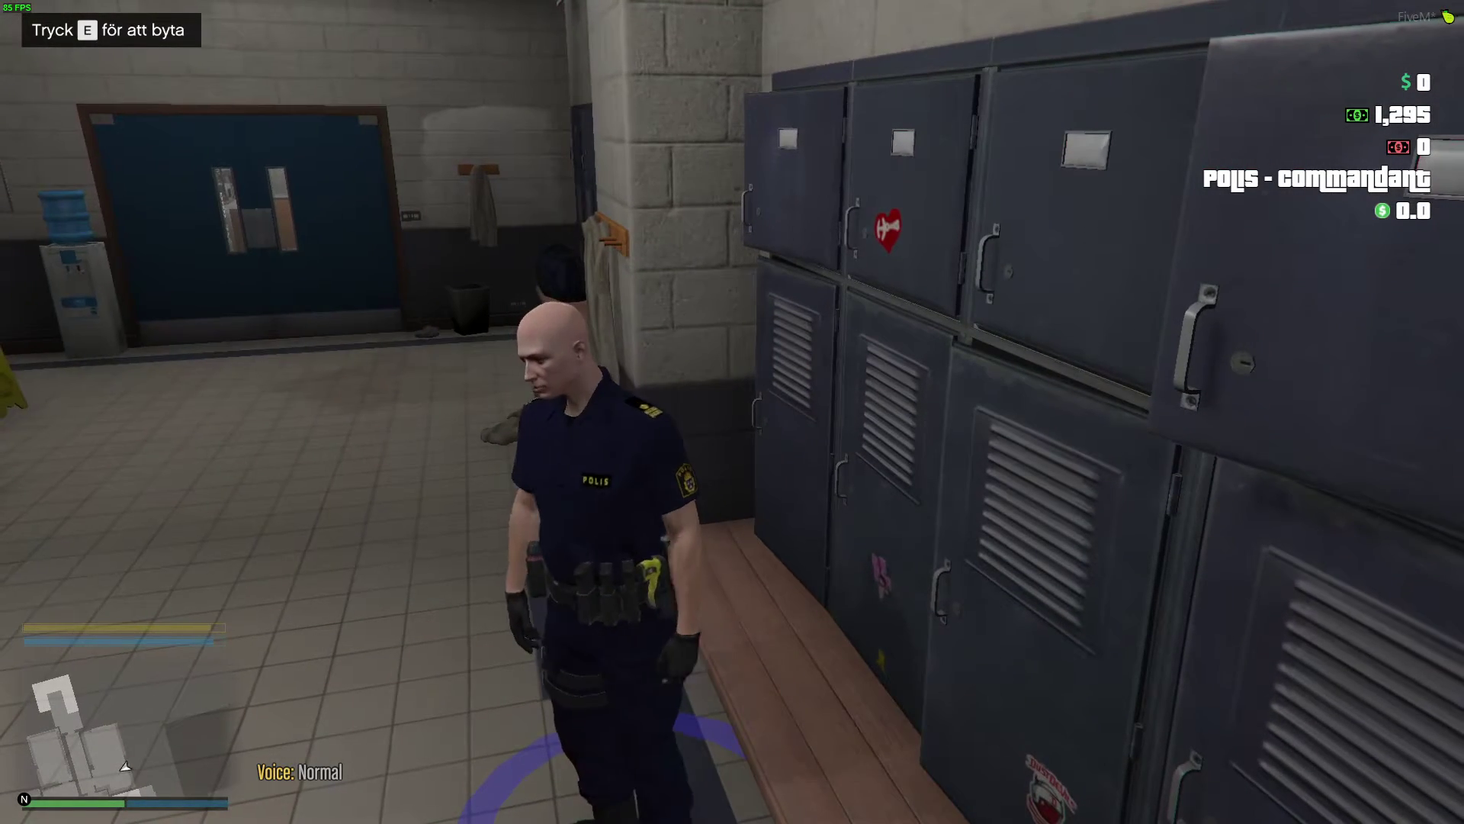
{"action": "key", "text": "d"}
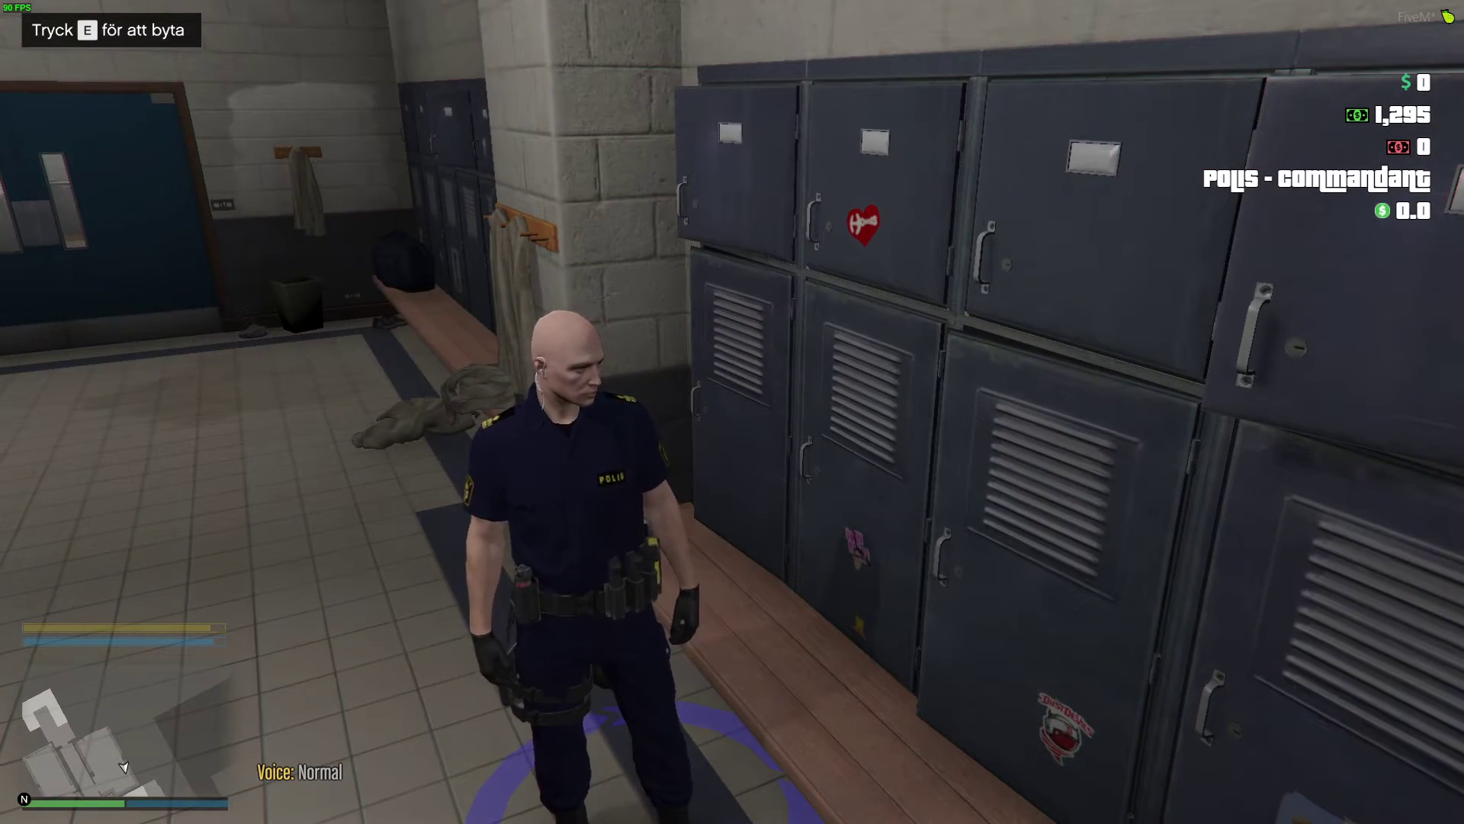
{"action": "key", "text": "w"}
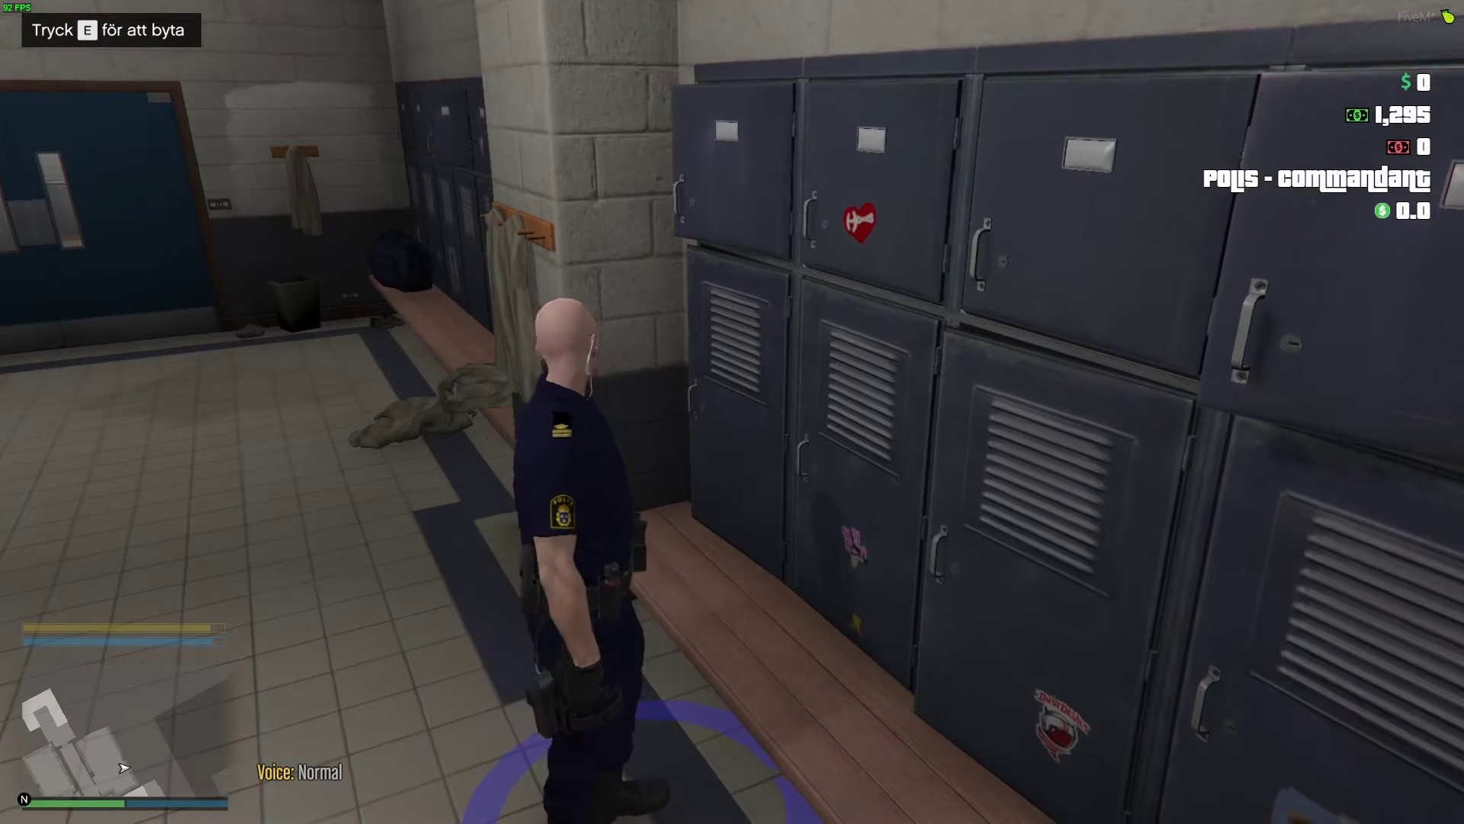
{"action": "key", "text": "s"}
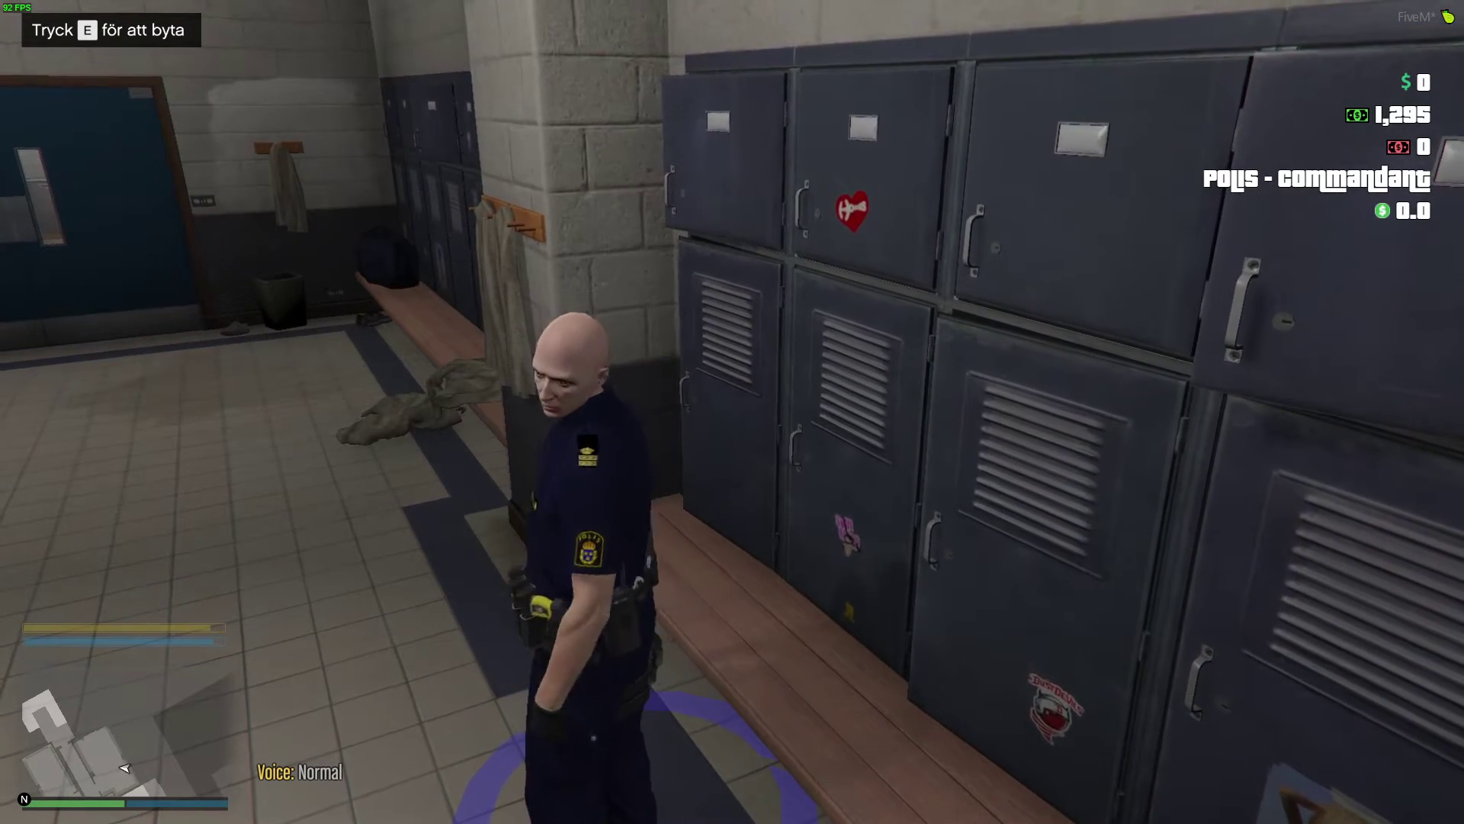
Test the Skottsäker väst over the uniform and remove it with the Ta av skottsäker väst option.
{"action": "key", "text": "e"}
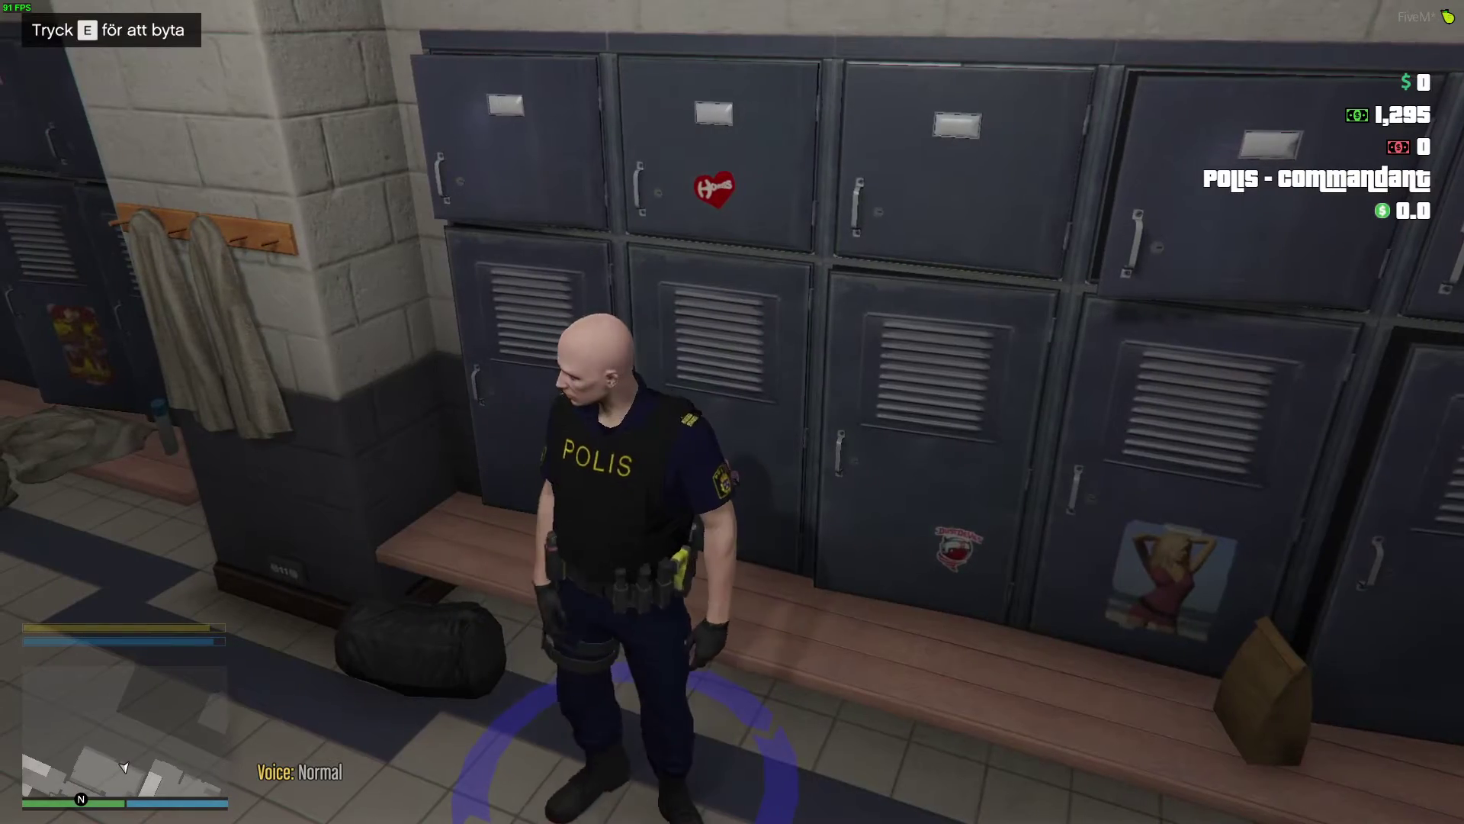
{"action": "key", "text": "a"}
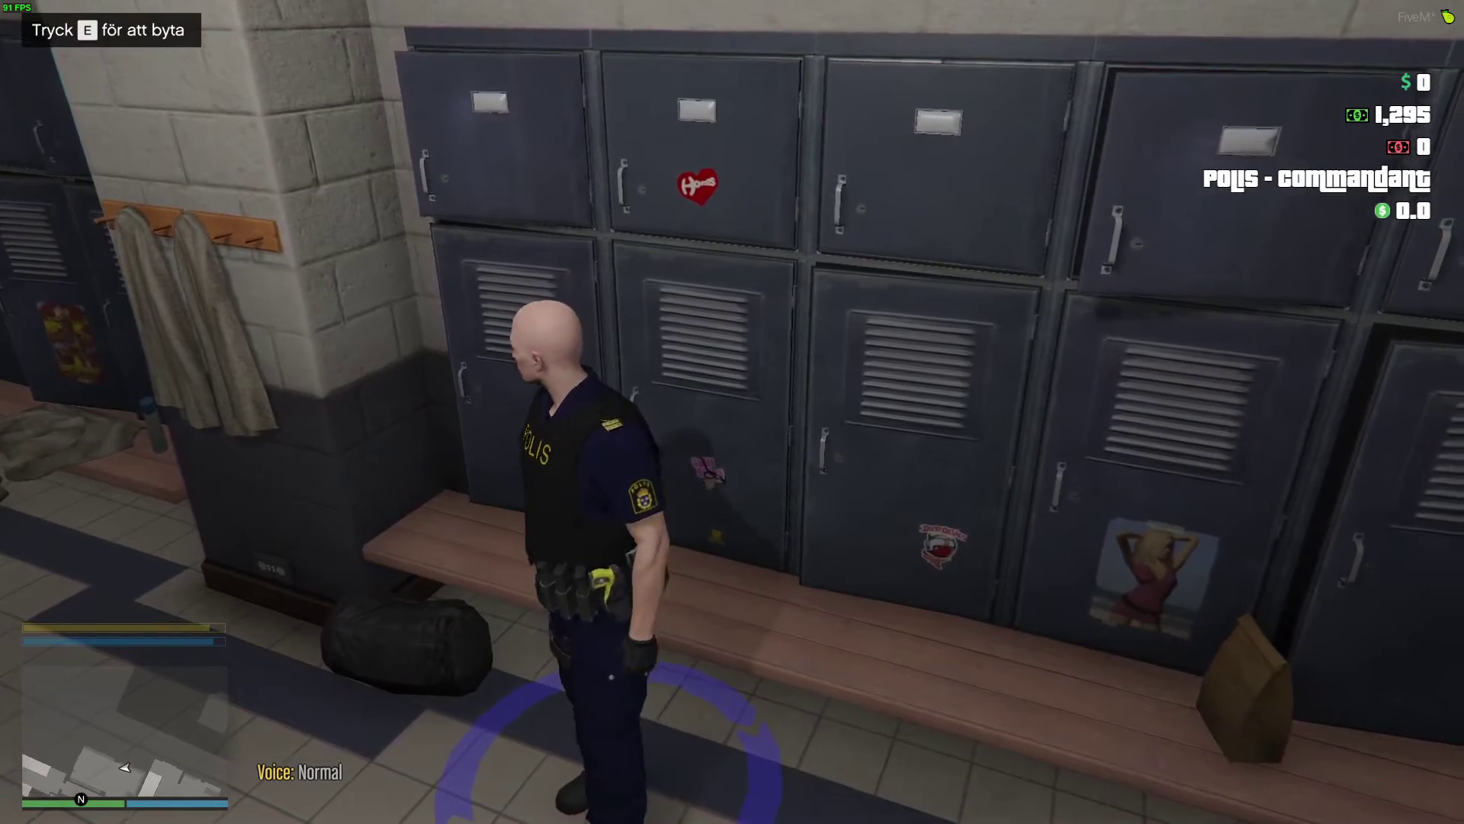
{"action": "key", "text": "e"}
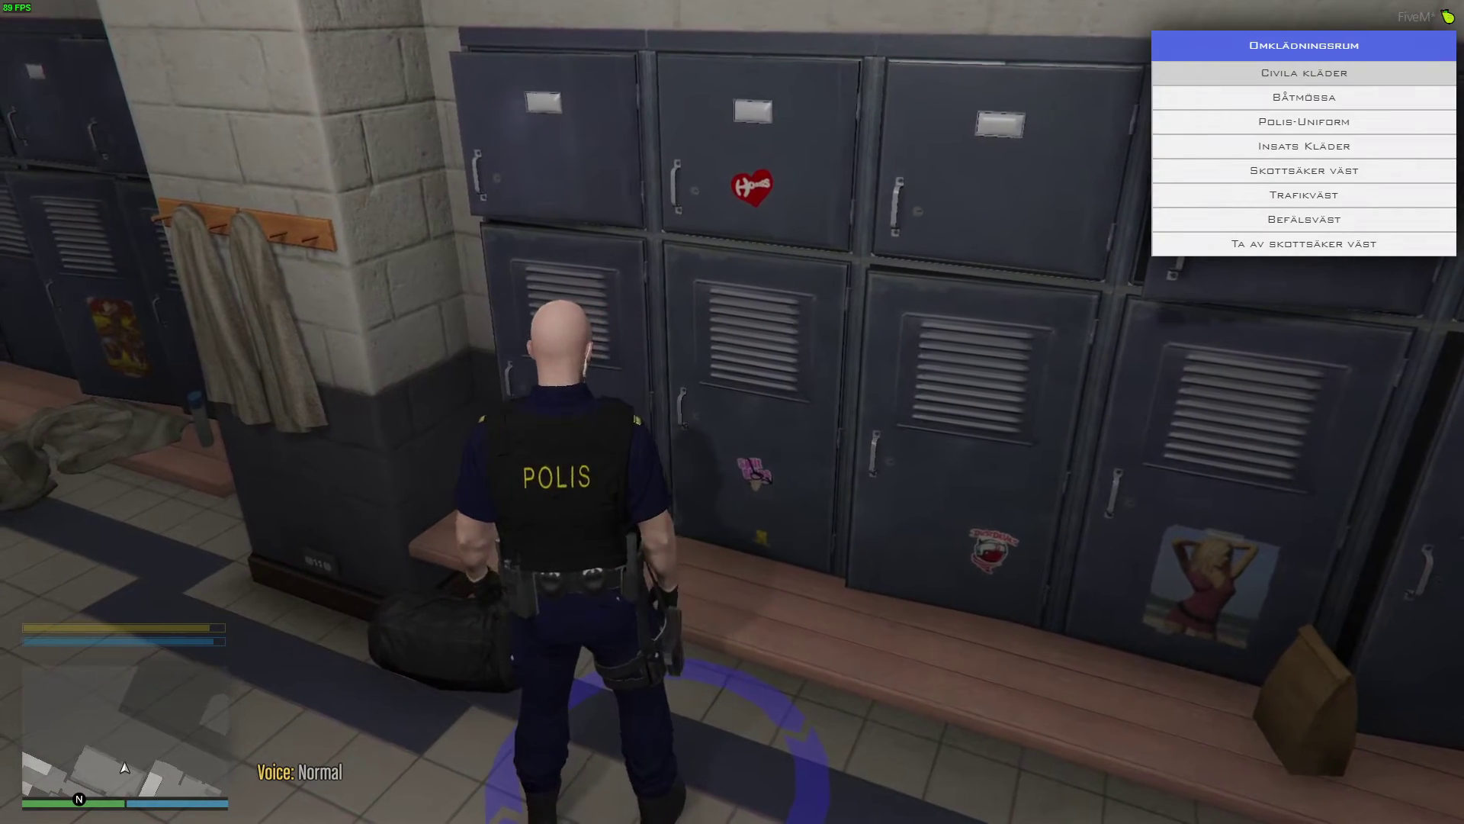
{"action": "key", "text": "Down"}
{"action": "key", "text": "Down"}
{"action": "key", "text": "Down"}
{"action": "key", "text": "Down"}
{"action": "key", "text": "Down"}
{"action": "key", "text": "Down"}
{"action": "key", "text": "Down"}
{"action": "key", "text": "Return"}
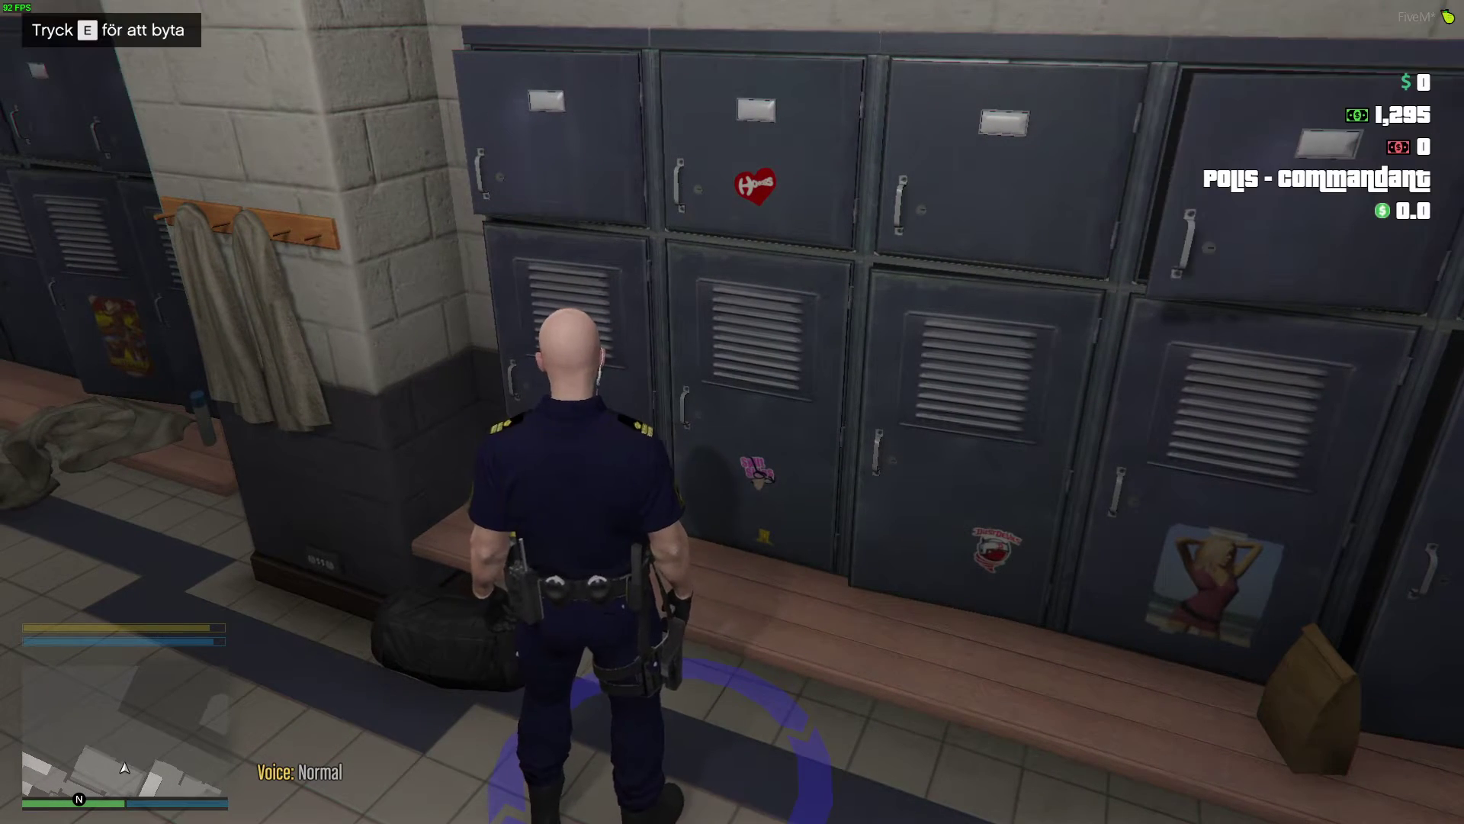
Change the character from the police uniform back into Civila kläder.
{"action": "key", "text": "e"}
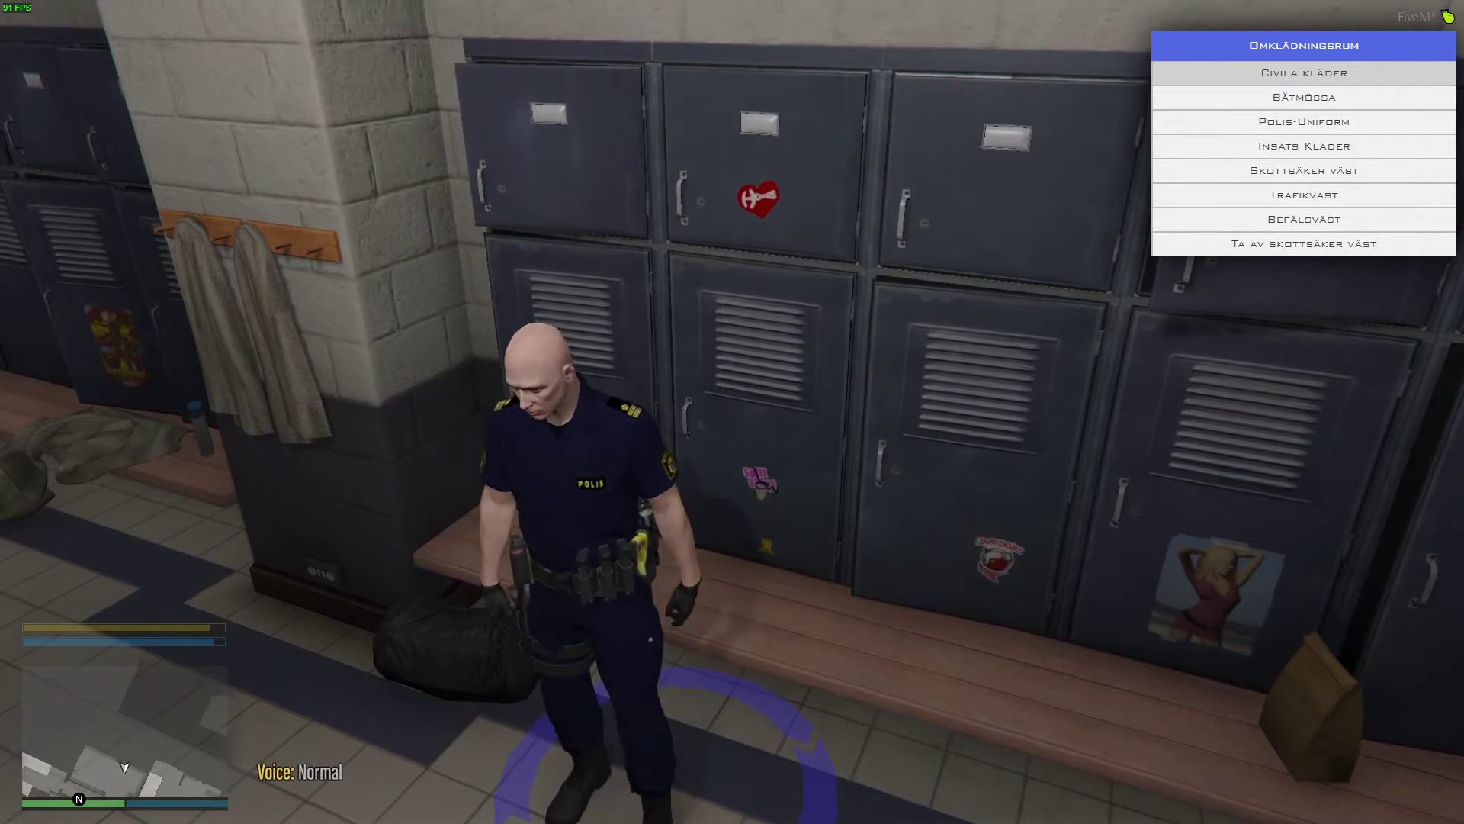
{"action": "key", "text": "Down"}
{"action": "key", "text": "Down"}
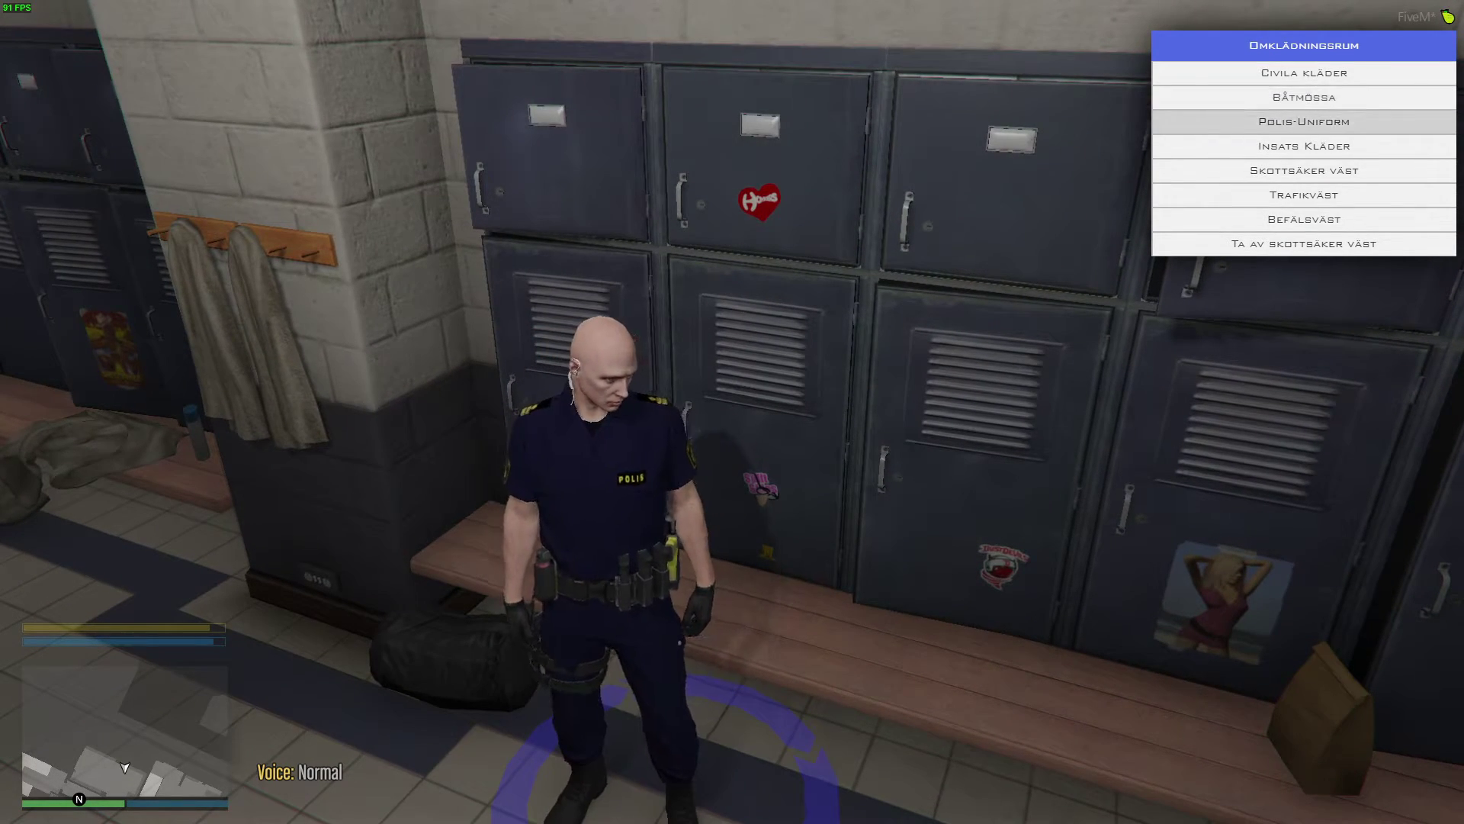
{"action": "key", "text": "Up"}
{"action": "key", "text": "Up"}
{"action": "key", "text": "Return"}
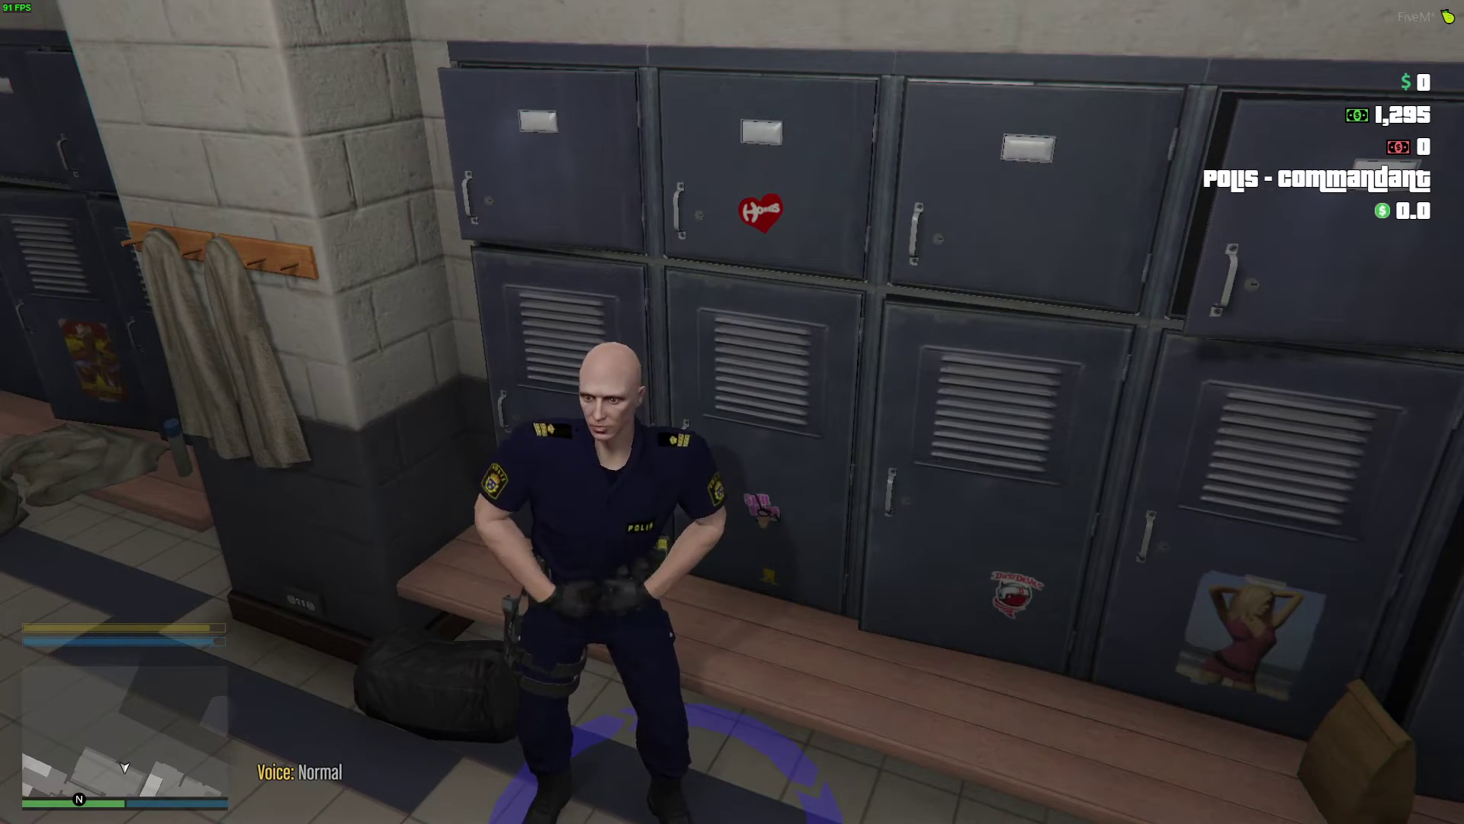
Change the character into Insats Kläder and turn around to inspect the tactical outfit.
{"action": "key", "text": "e"}
{"action": "key", "text": "Down"}
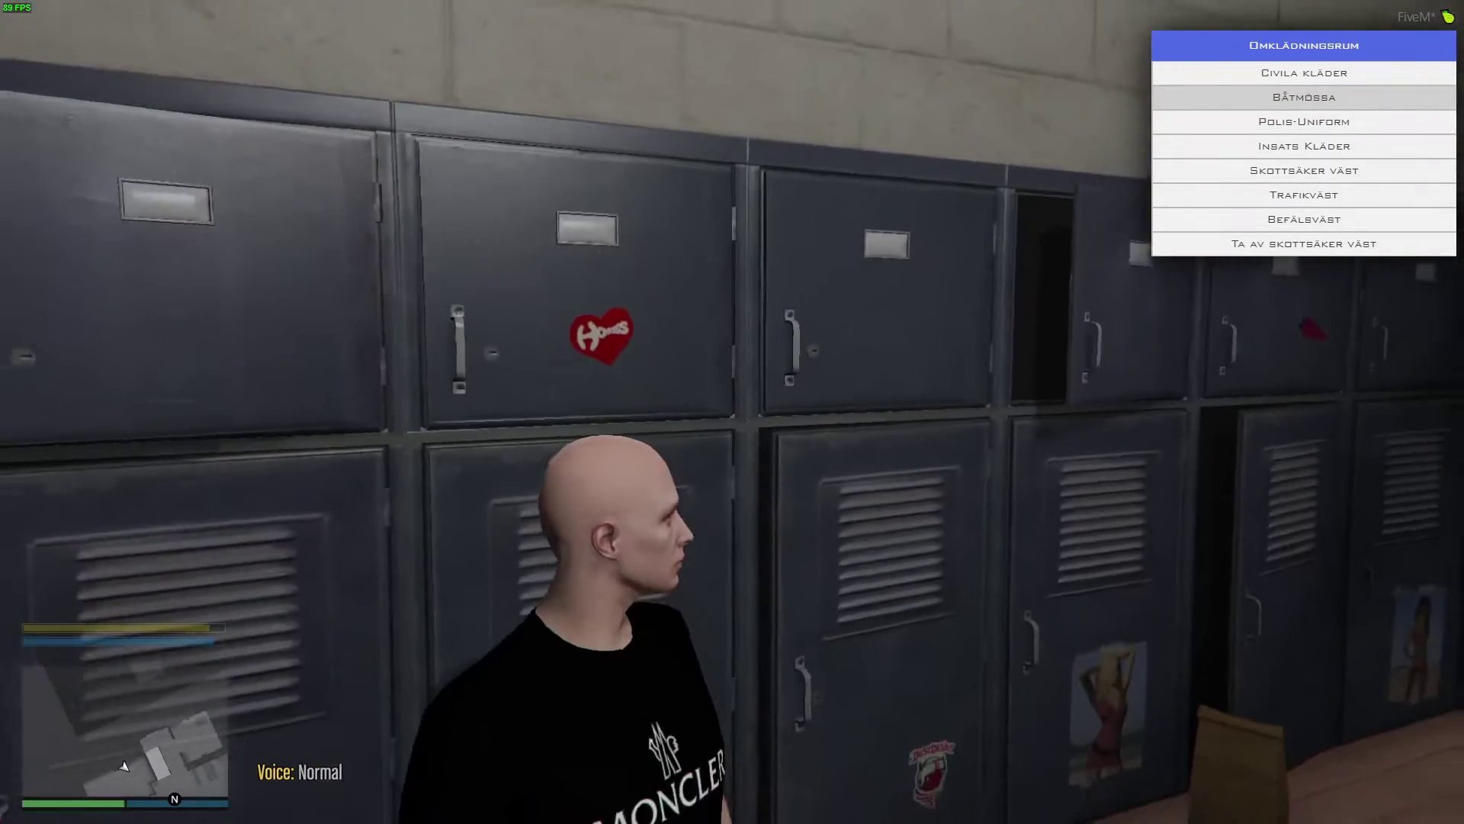
{"action": "key", "text": "Down"}
{"action": "key", "text": "Down"}
{"action": "key", "text": "Return"}
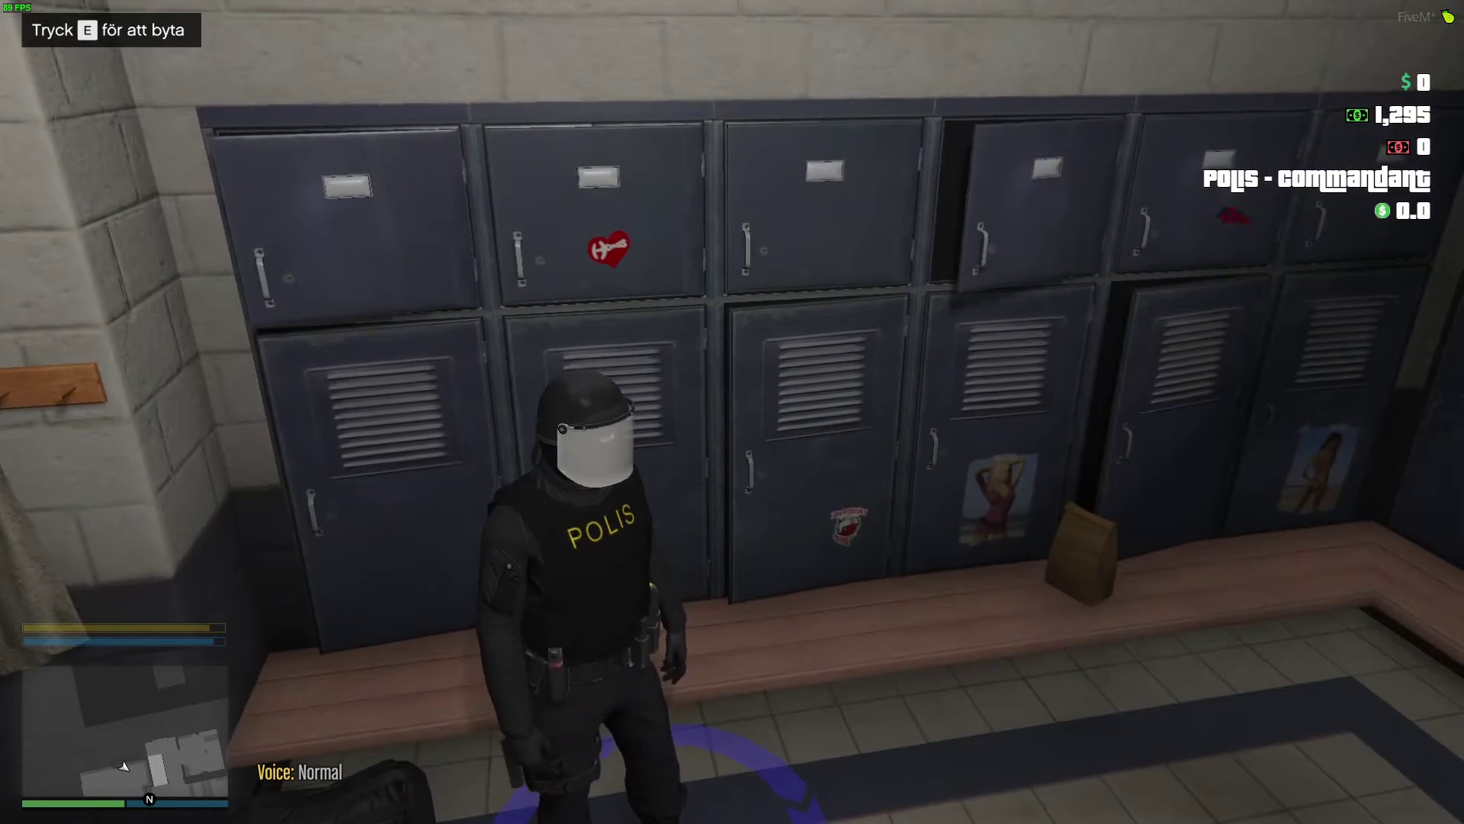
{"action": "key", "text": "w"}
{"action": "key", "text": "w"}
{"action": "key", "text": "d"}
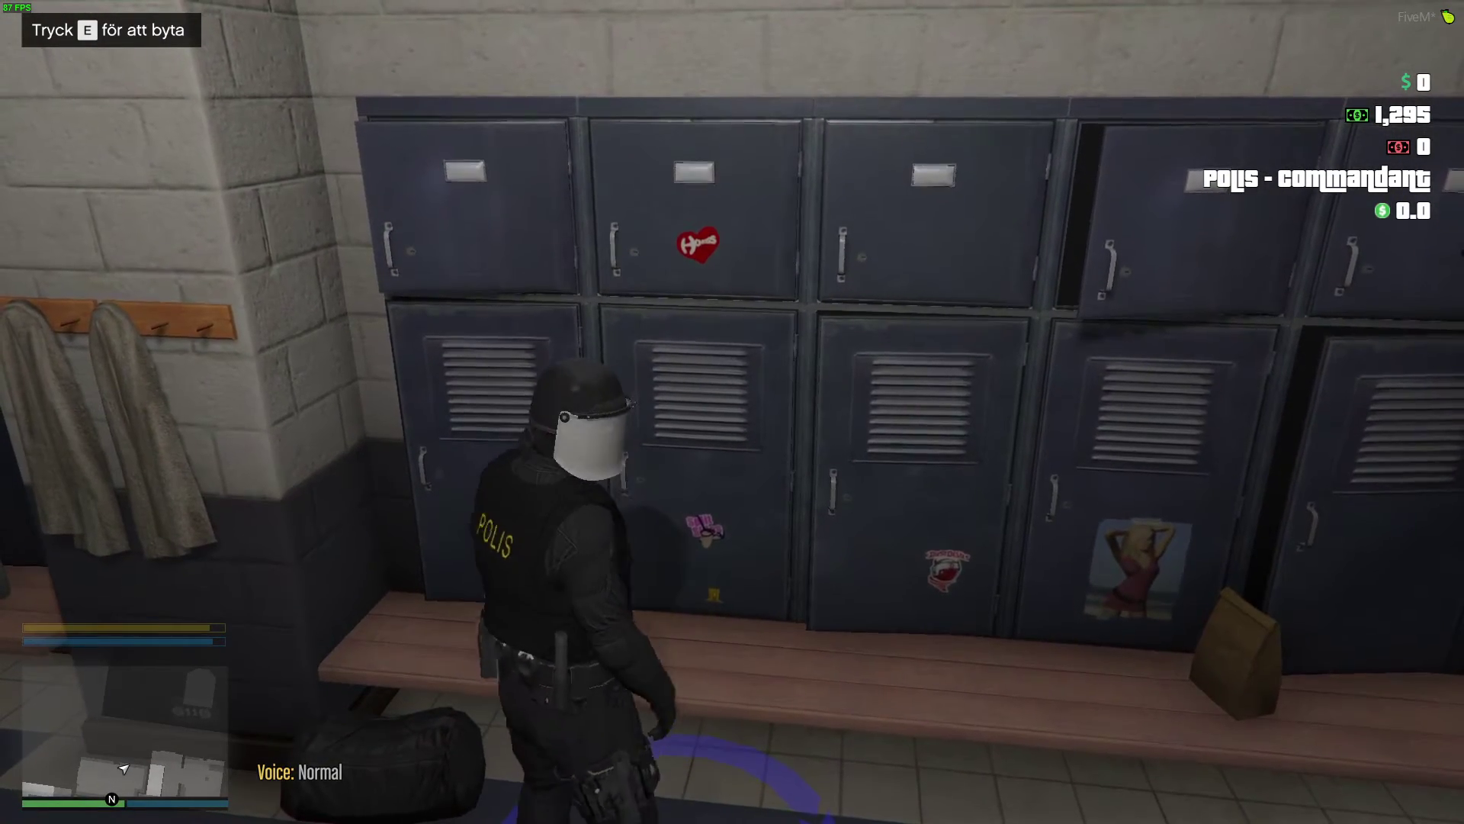
Take off the tactical outfit by choosing Civila kläder in the Omklädningsrum menu.
{"action": "key", "text": "e"}
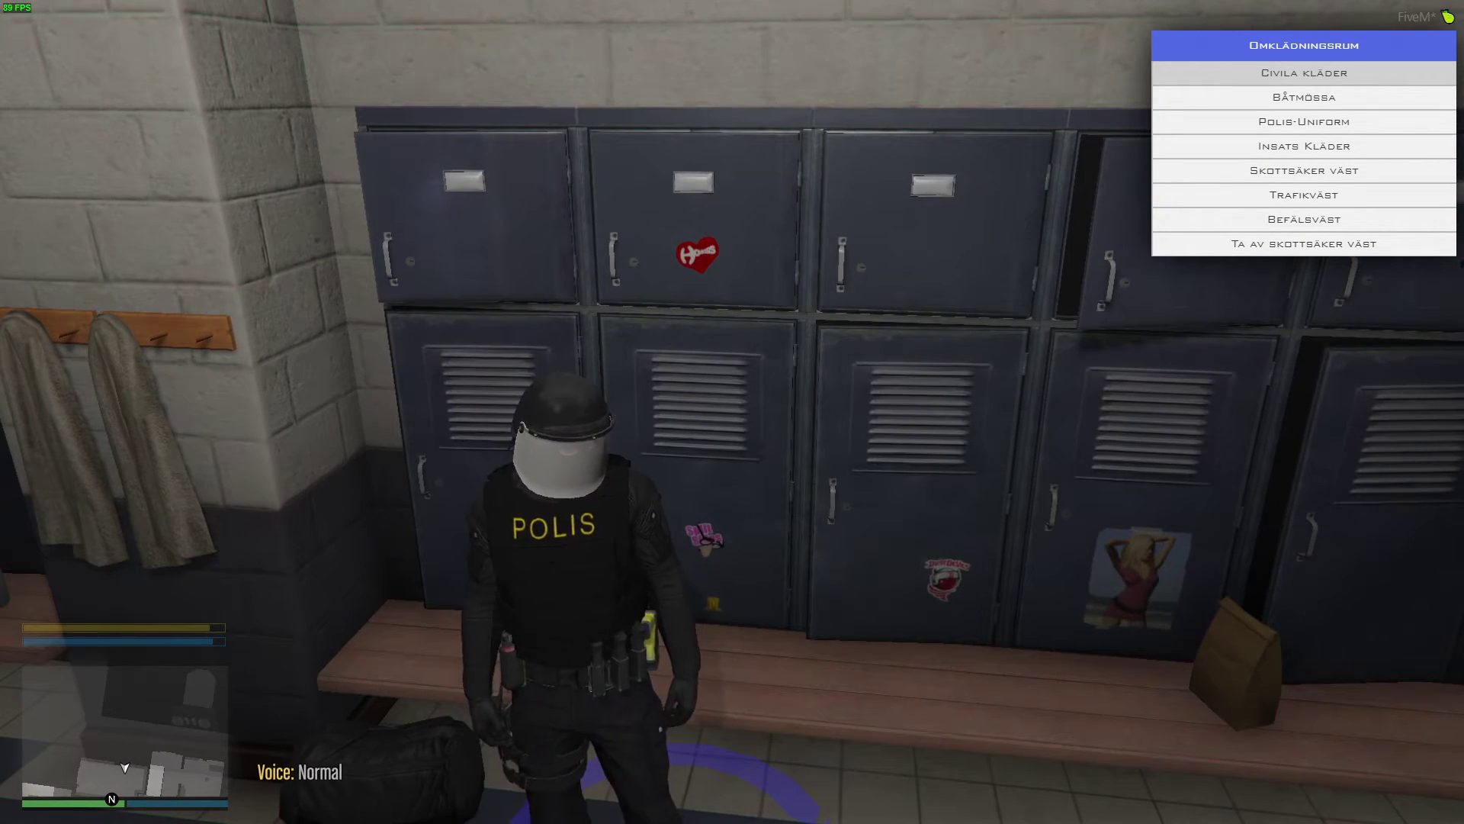
{"action": "key", "text": "Down"}
{"action": "key", "text": "Down"}
{"action": "key", "text": "Down"}
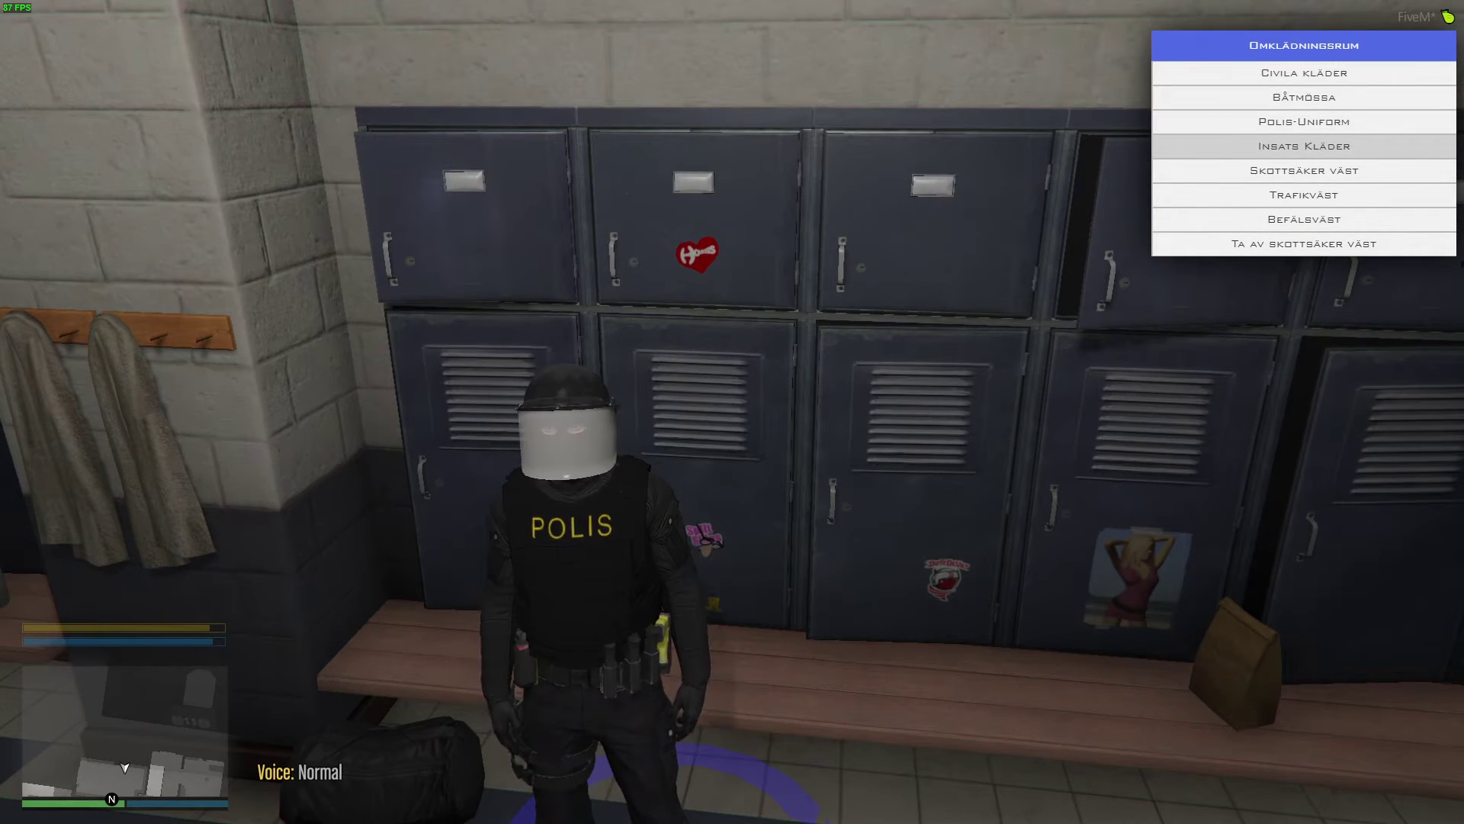
{"action": "key", "text": "Up"}
{"action": "key", "text": "Up"}
{"action": "key", "text": "Up"}
{"action": "key", "text": "Return"}
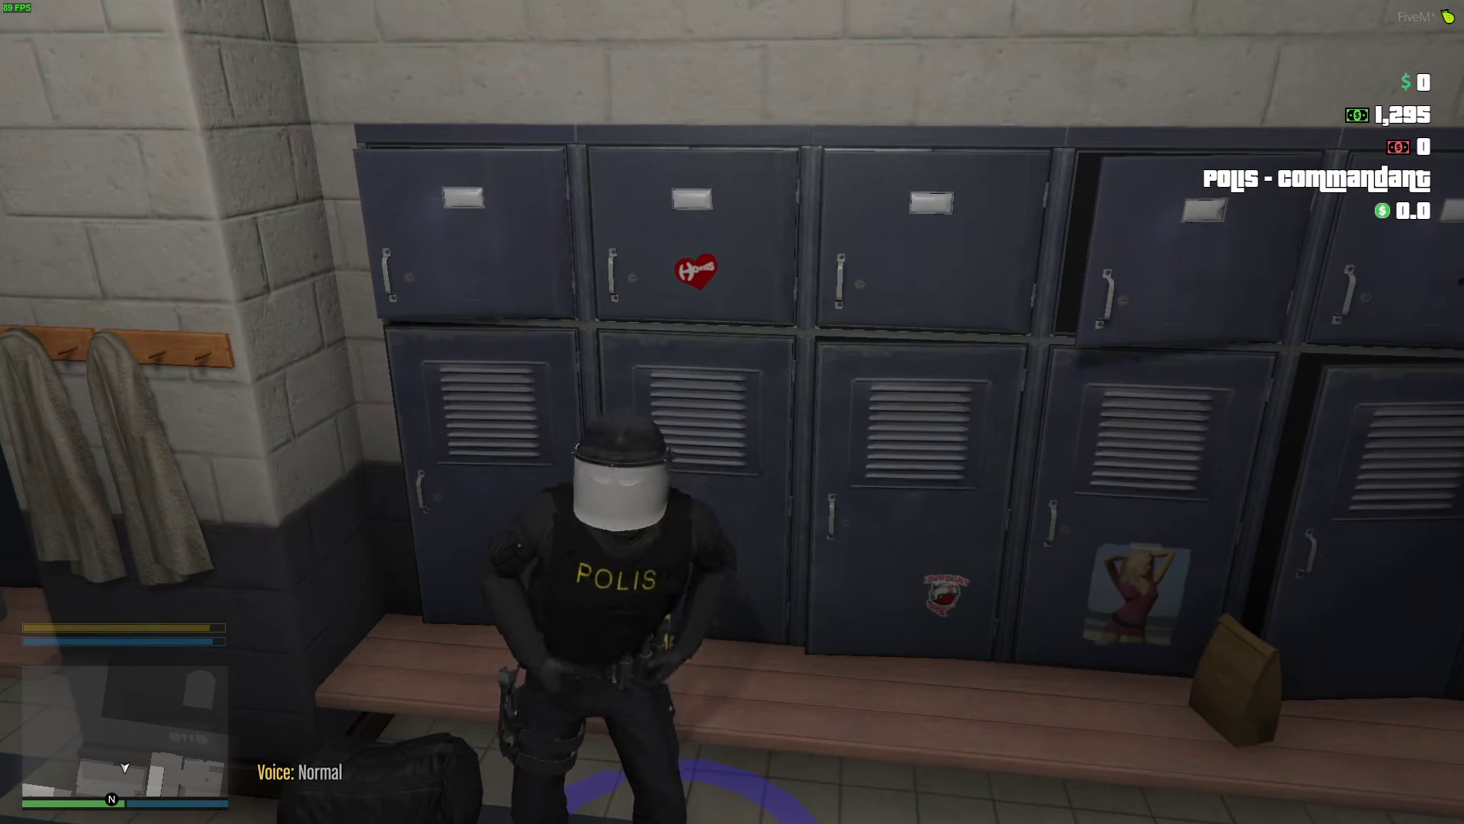
Dress the character in the Polis-Uniform with the Trafikväst and draw the pistol in the locker room.
{"action": "key", "text": "e"}
{"action": "key", "text": "Down"}
{"action": "key", "text": "Down"}
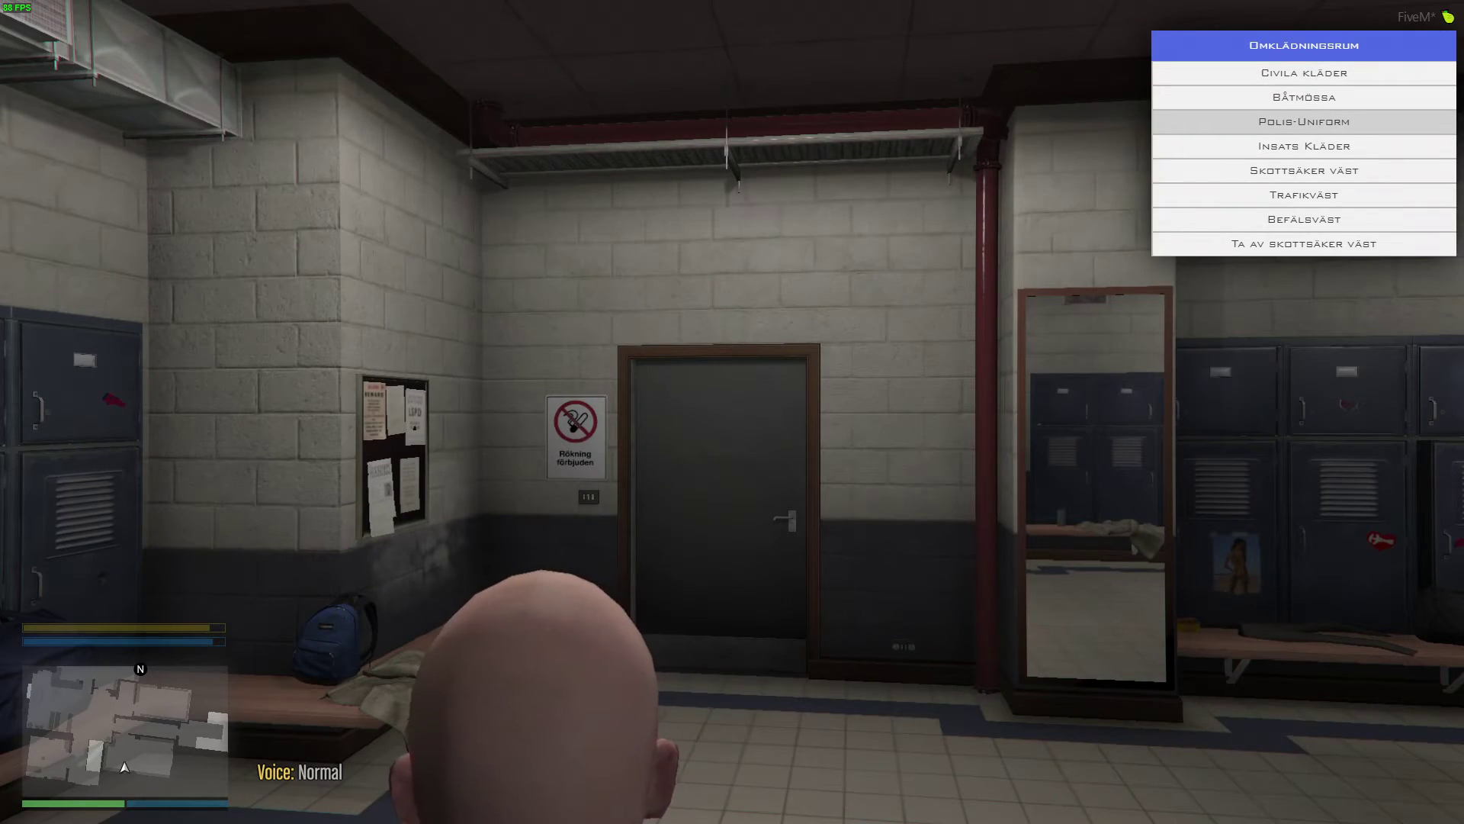
{"action": "key", "text": "Return"}
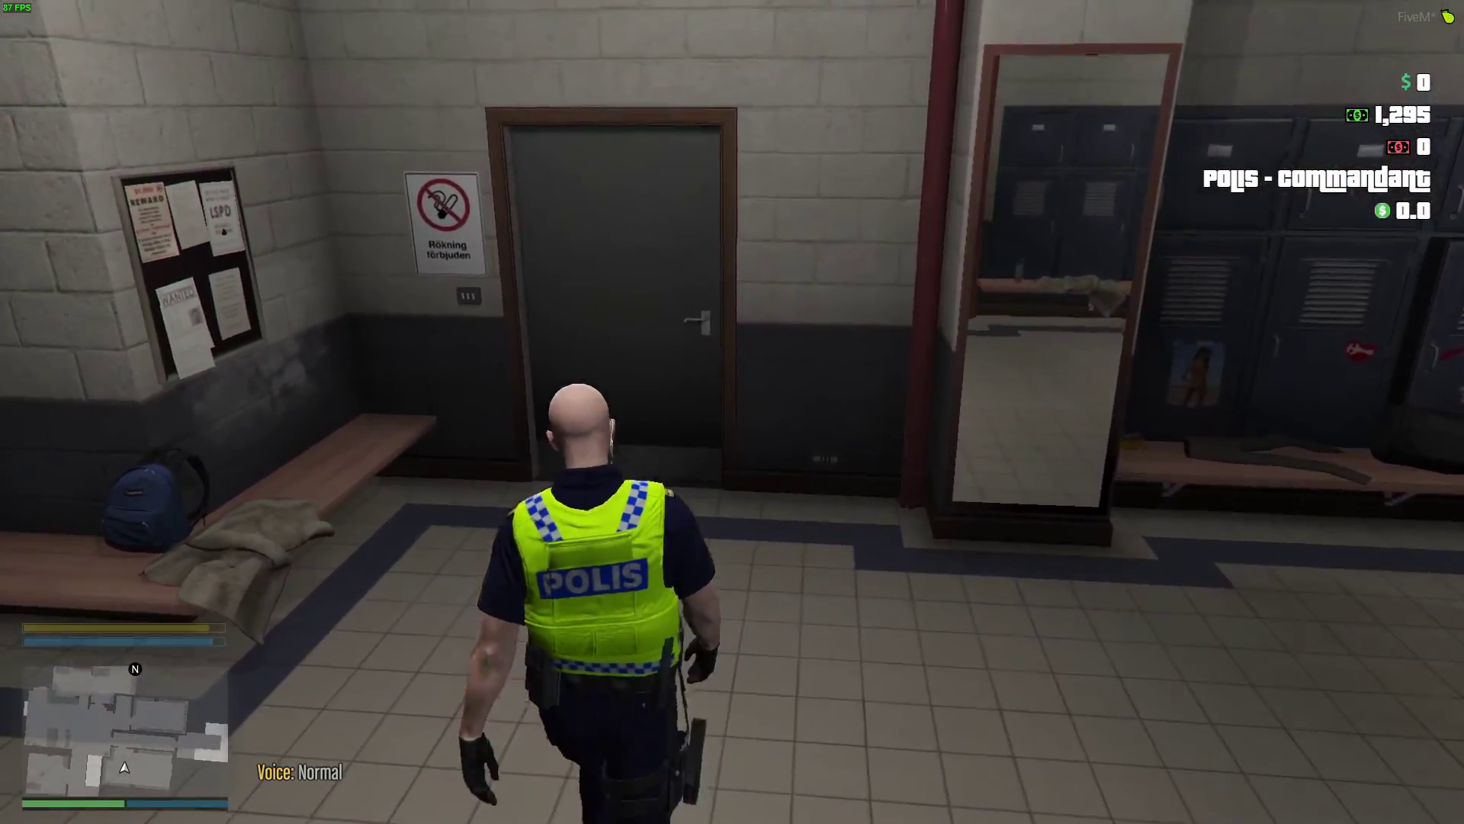
{"action": "key", "text": "Tab"}
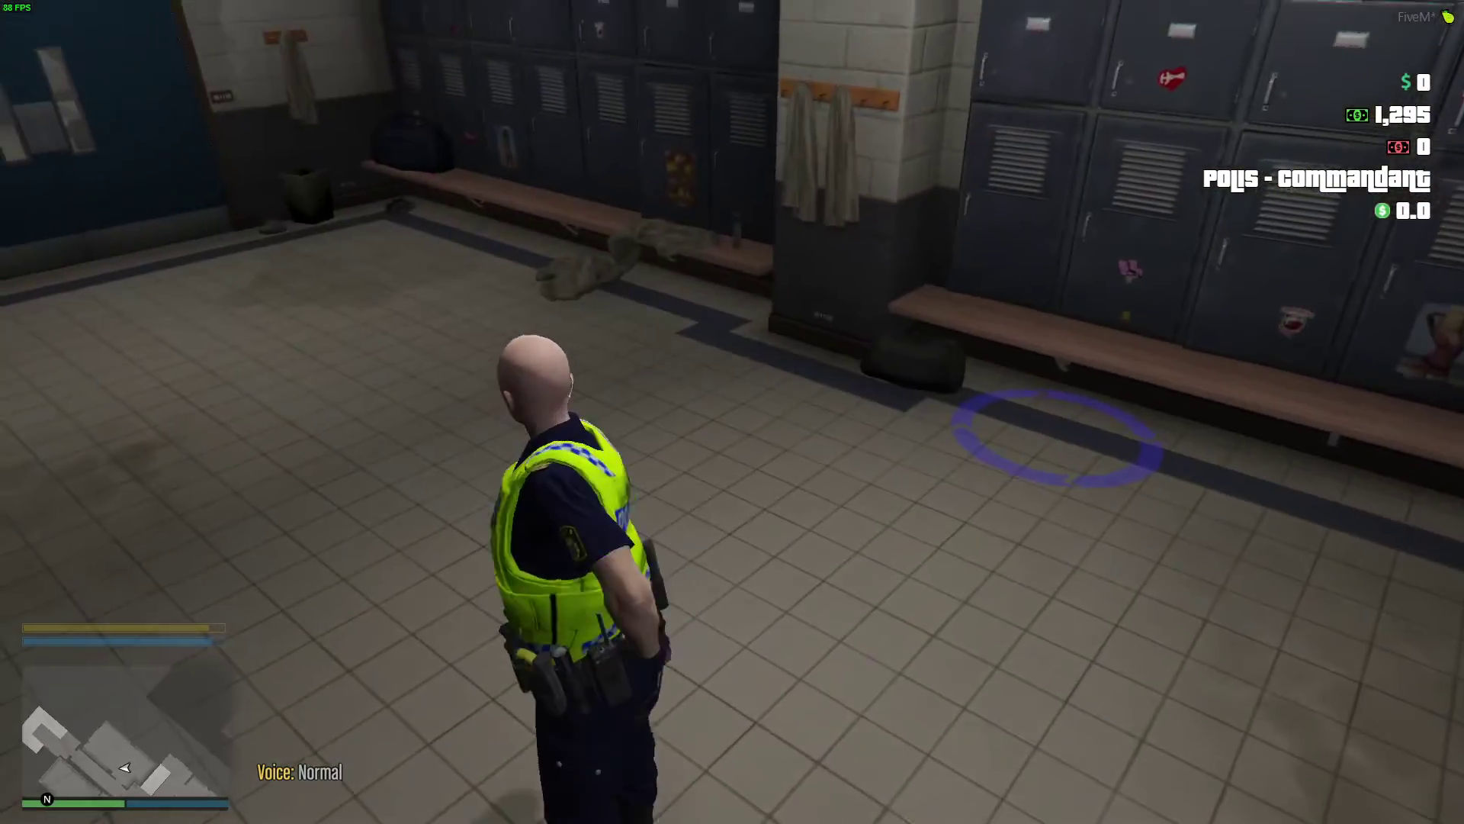
{"action": "key", "text": "Tab"}
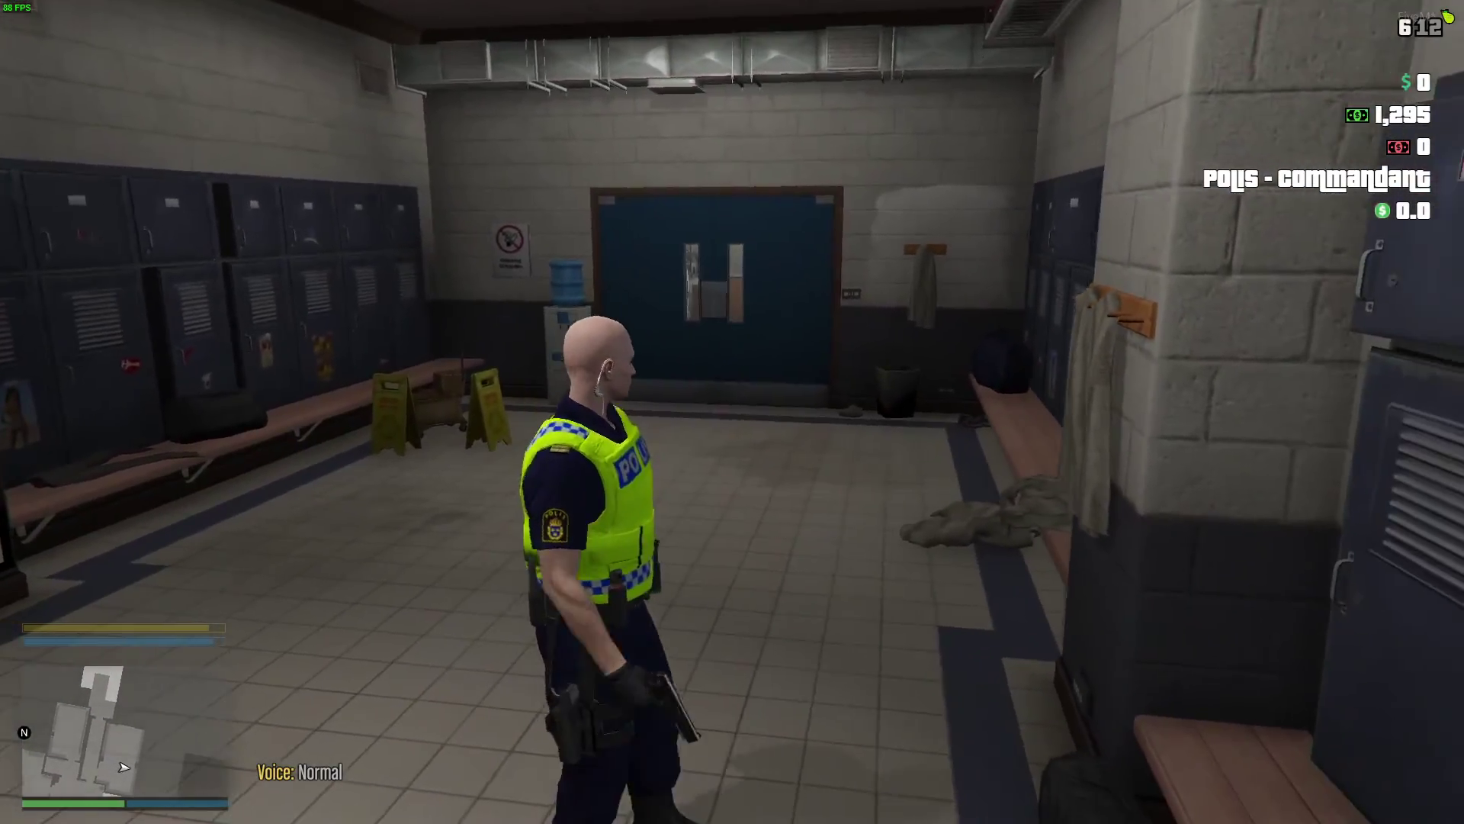